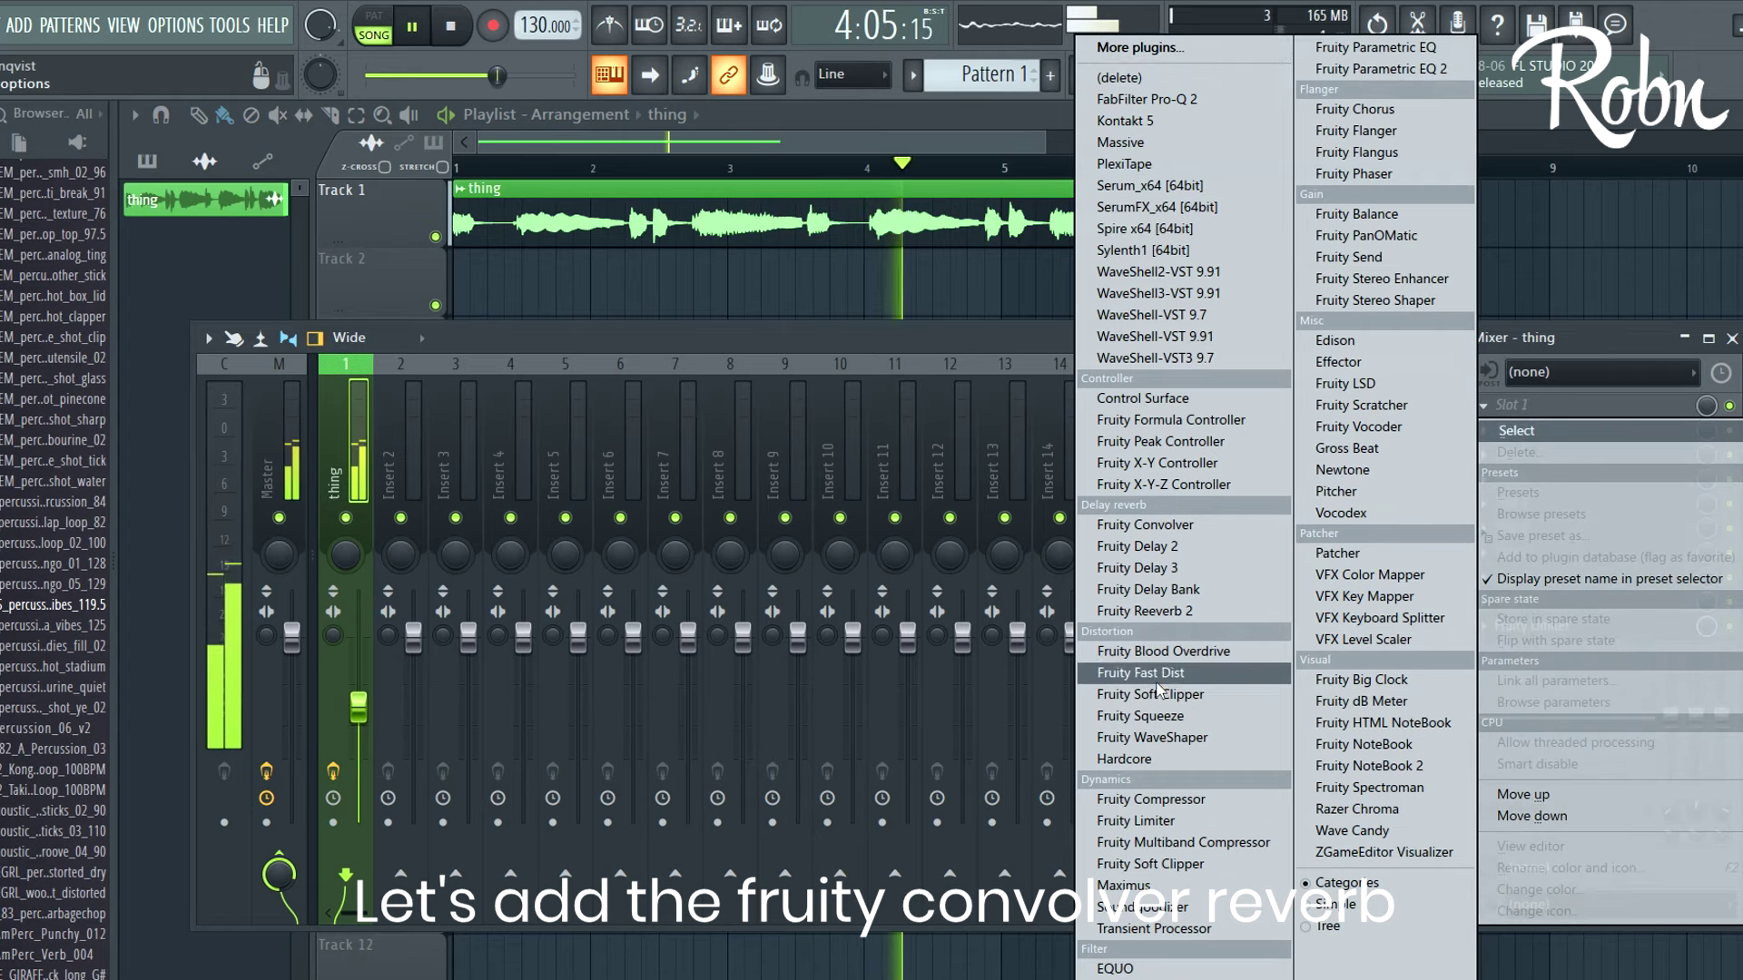
Add Fruity Convolver to the "thing" mixer track and draw an equalizer curve that cuts lows and rises to flat around 5 kHz
click(1139, 524)
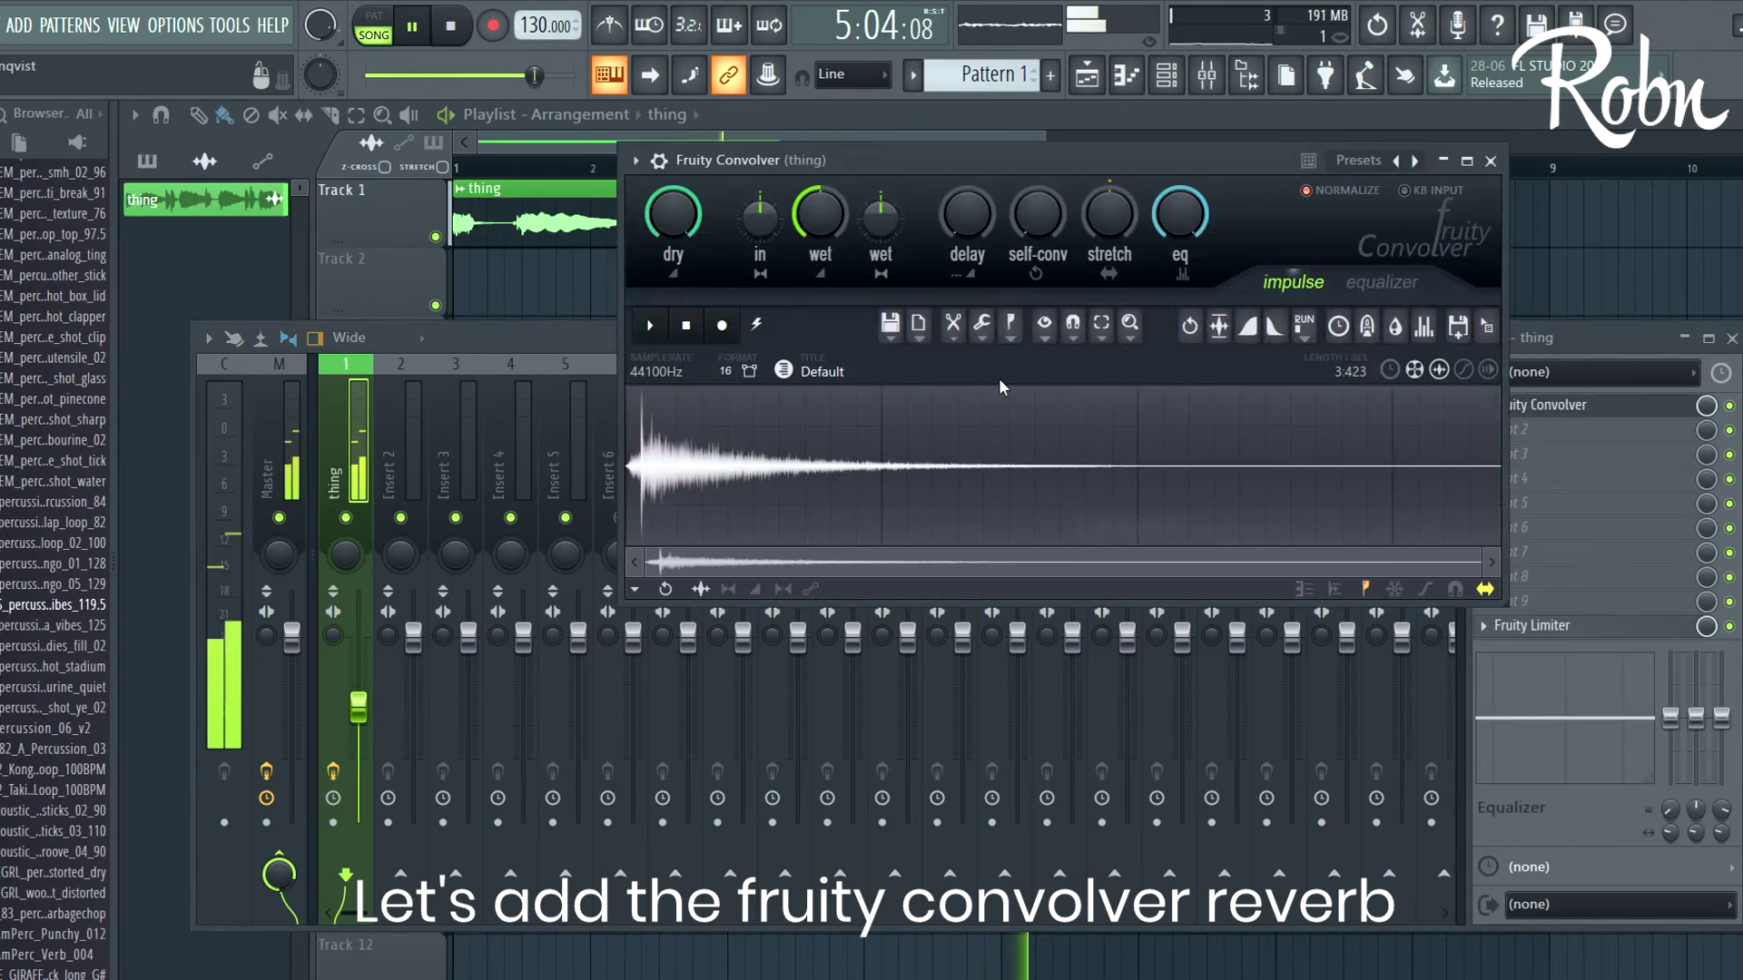
click(1382, 282)
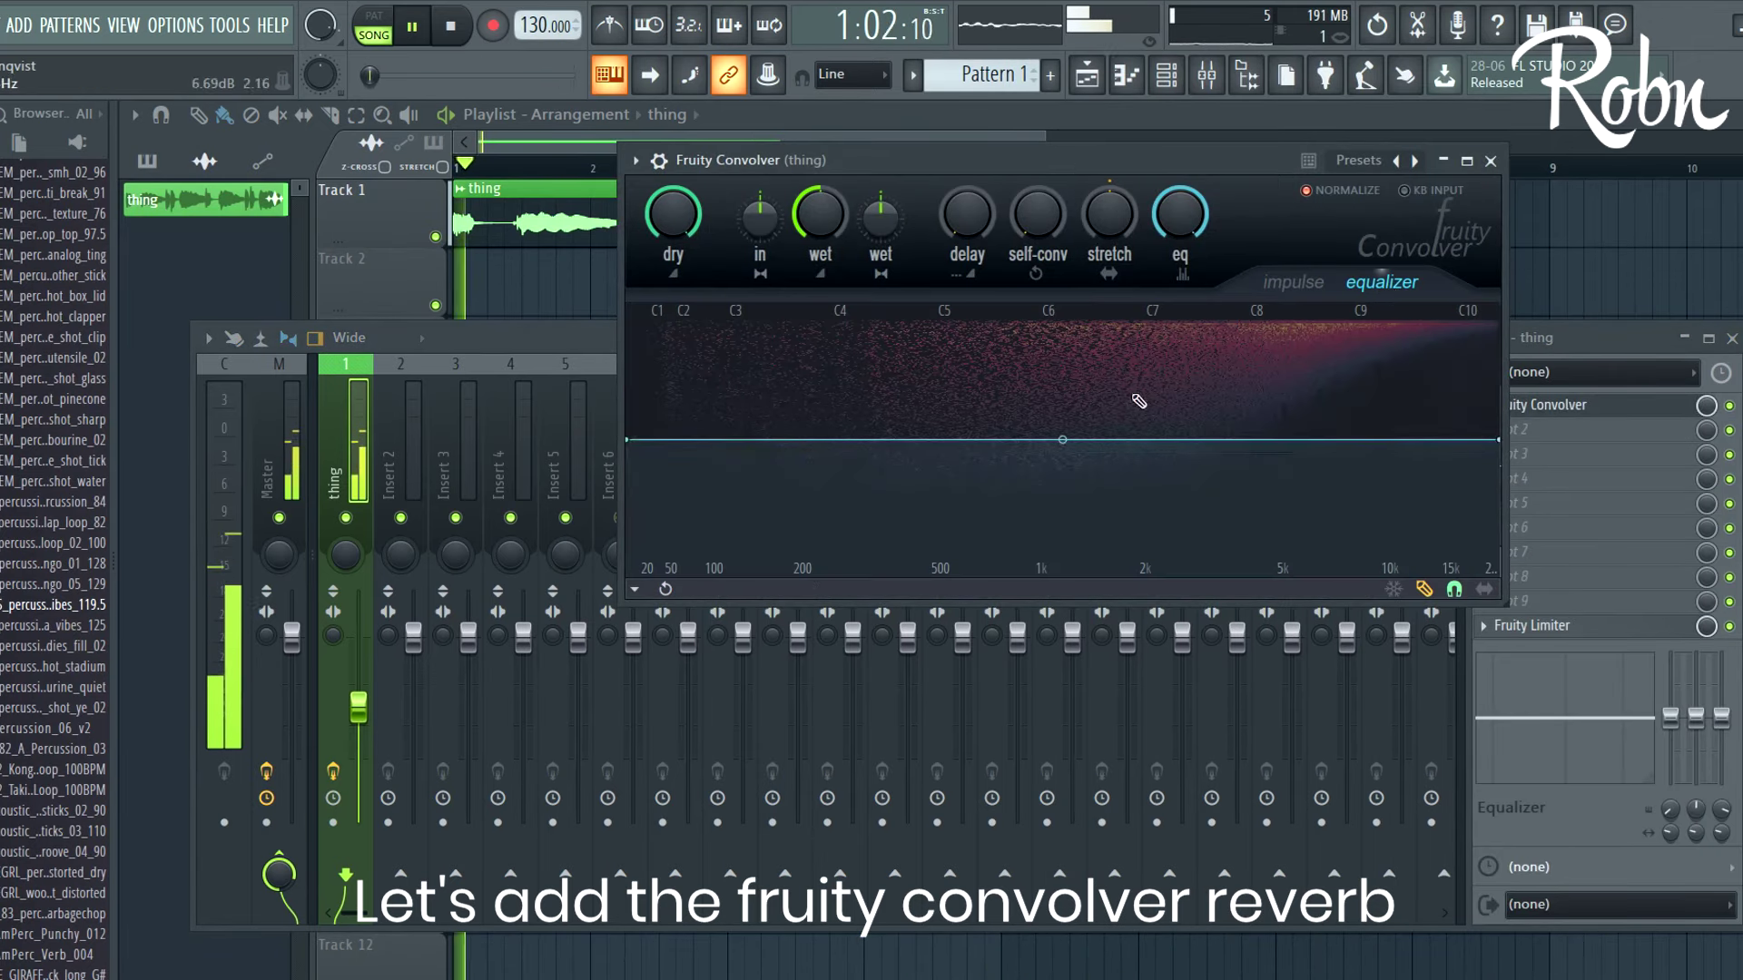
mouse_move(631, 585)
mouse_down()
mouse_move(1035, 572)
mouse_move(1218, 474)
mouse_move(1427, 434)
mouse_move(1126, 494)
mouse_move(981, 570)
mouse_move(1171, 472)
mouse_move(1298, 442)
mouse_move(963, 570)
mouse_move(1278, 475)
mouse_up()
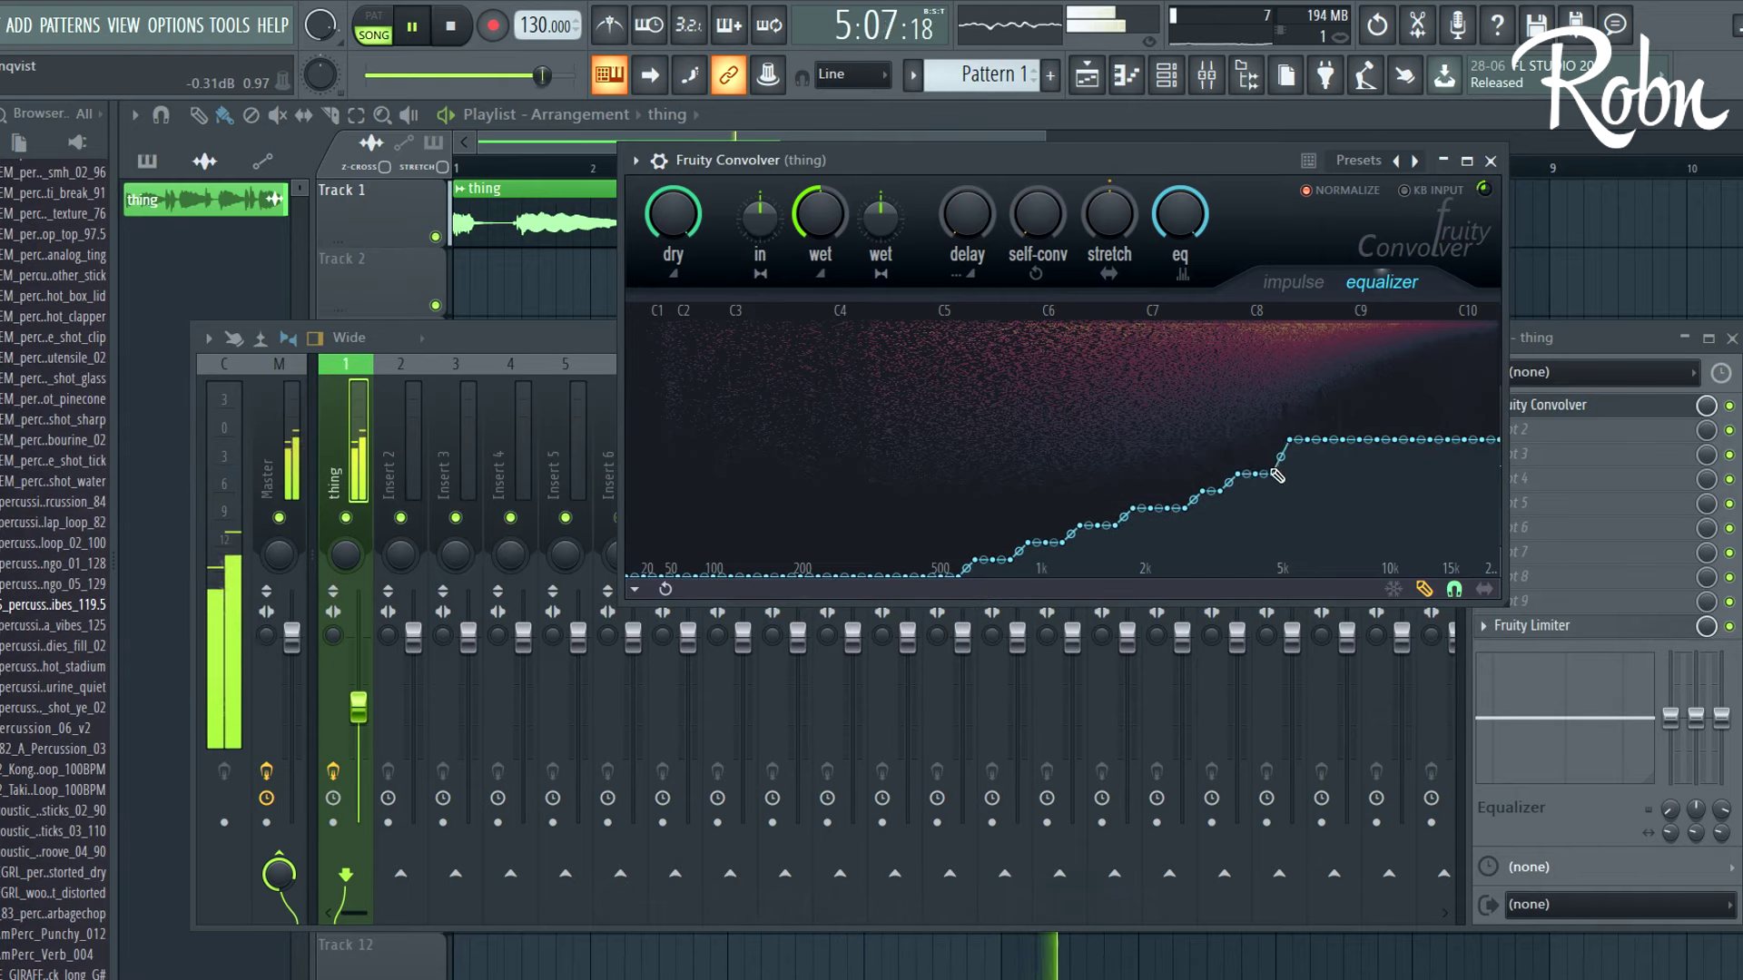
Return the Convolver to its impulse view, raise the wet level to maximum and lower the dry level slightly
click(1292, 282)
drag(820, 218, 820, 173)
drag(674, 218, 673, 250)
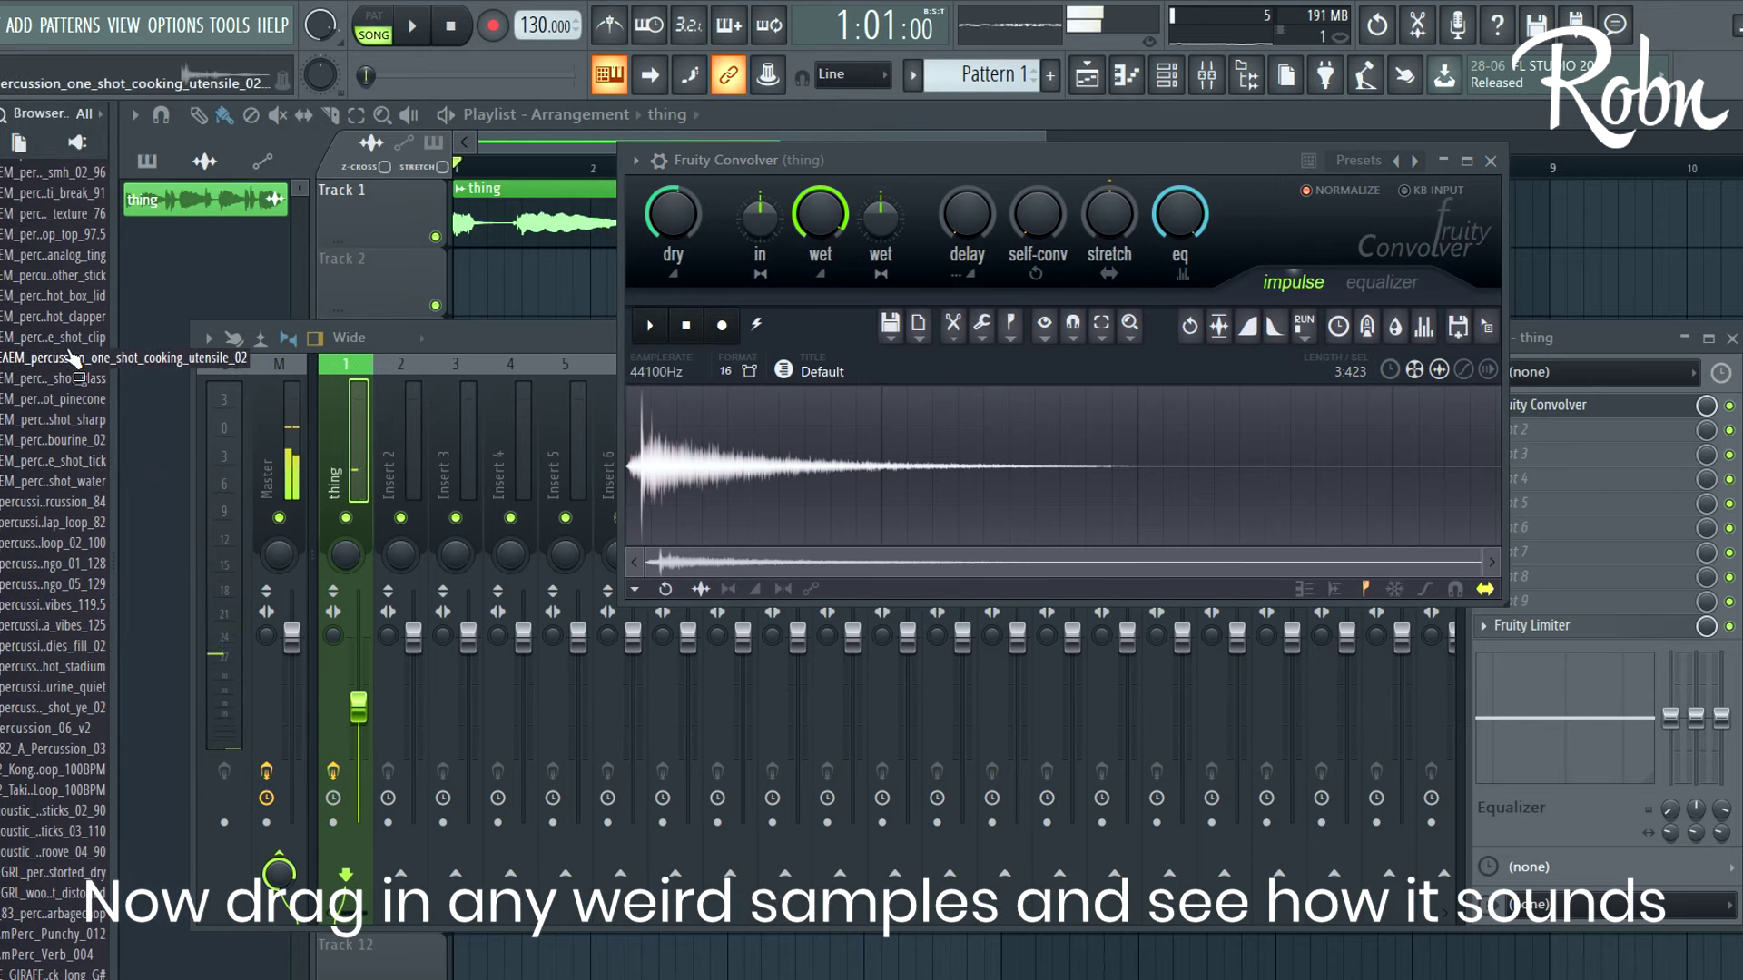
Preview percussion one-shots in the browser, load KREAEM_percussion_one_shot_analog_ting as the Convolver impulse and play the song
scroll(62, 343, up, 2)
scroll(61, 350, up, 1)
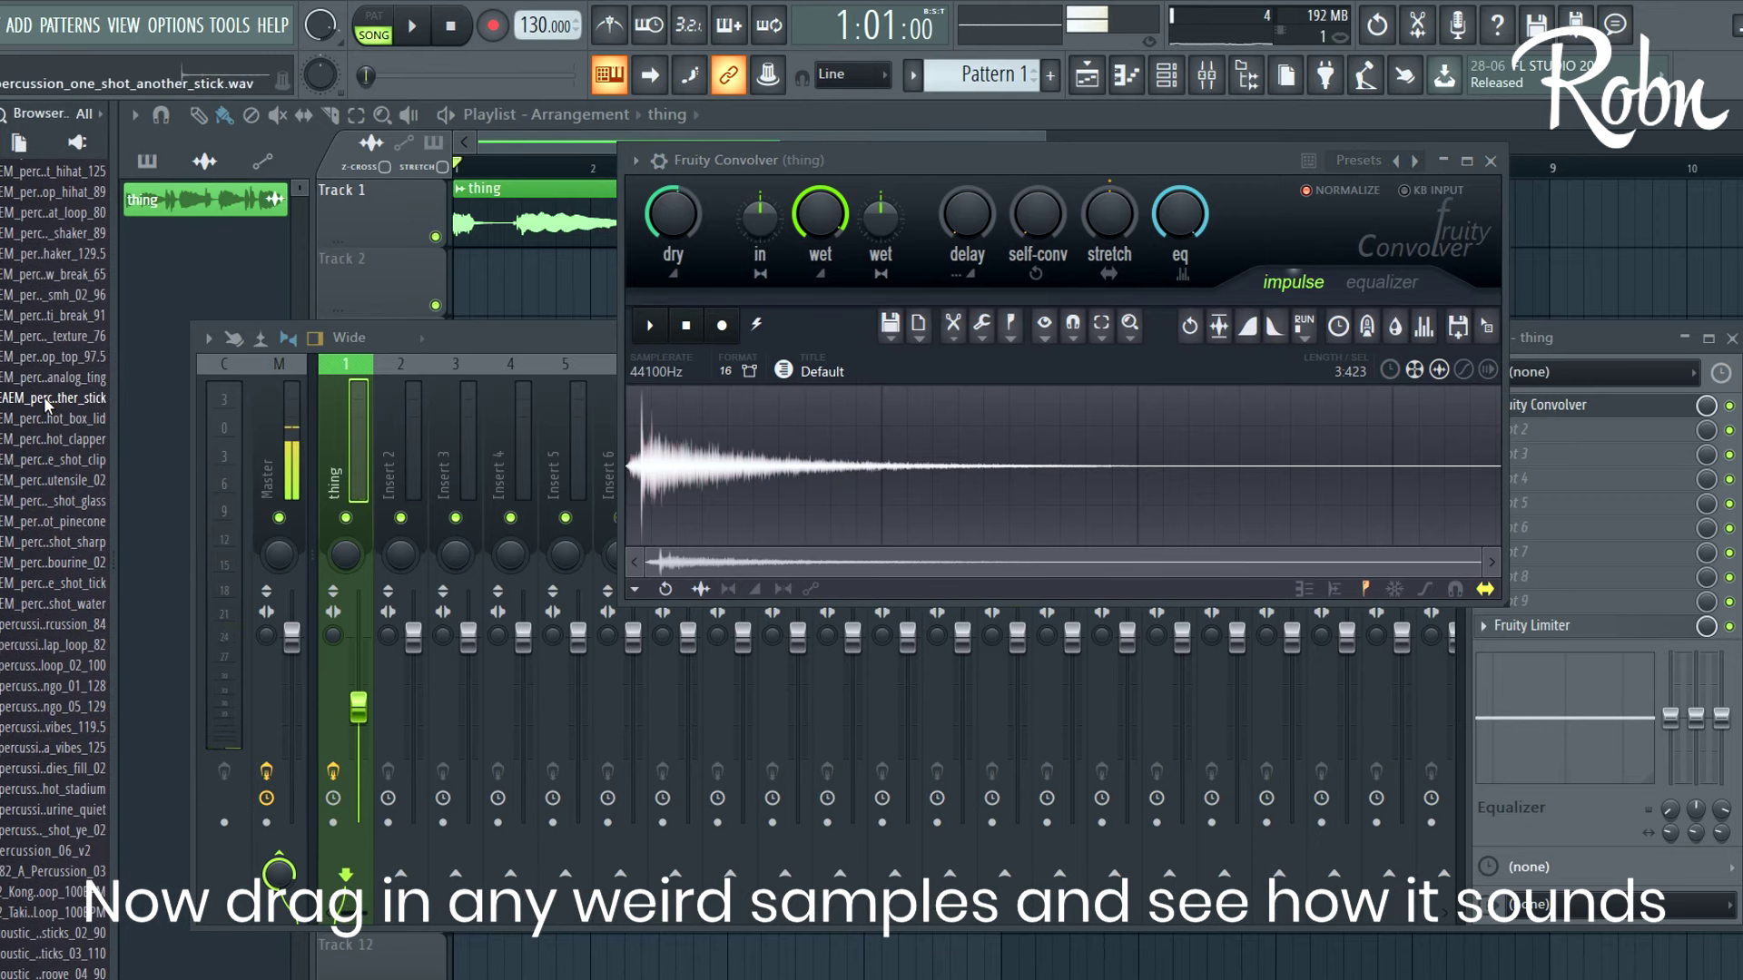
drag(62, 359, 648, 406)
click(63, 378)
key(space)
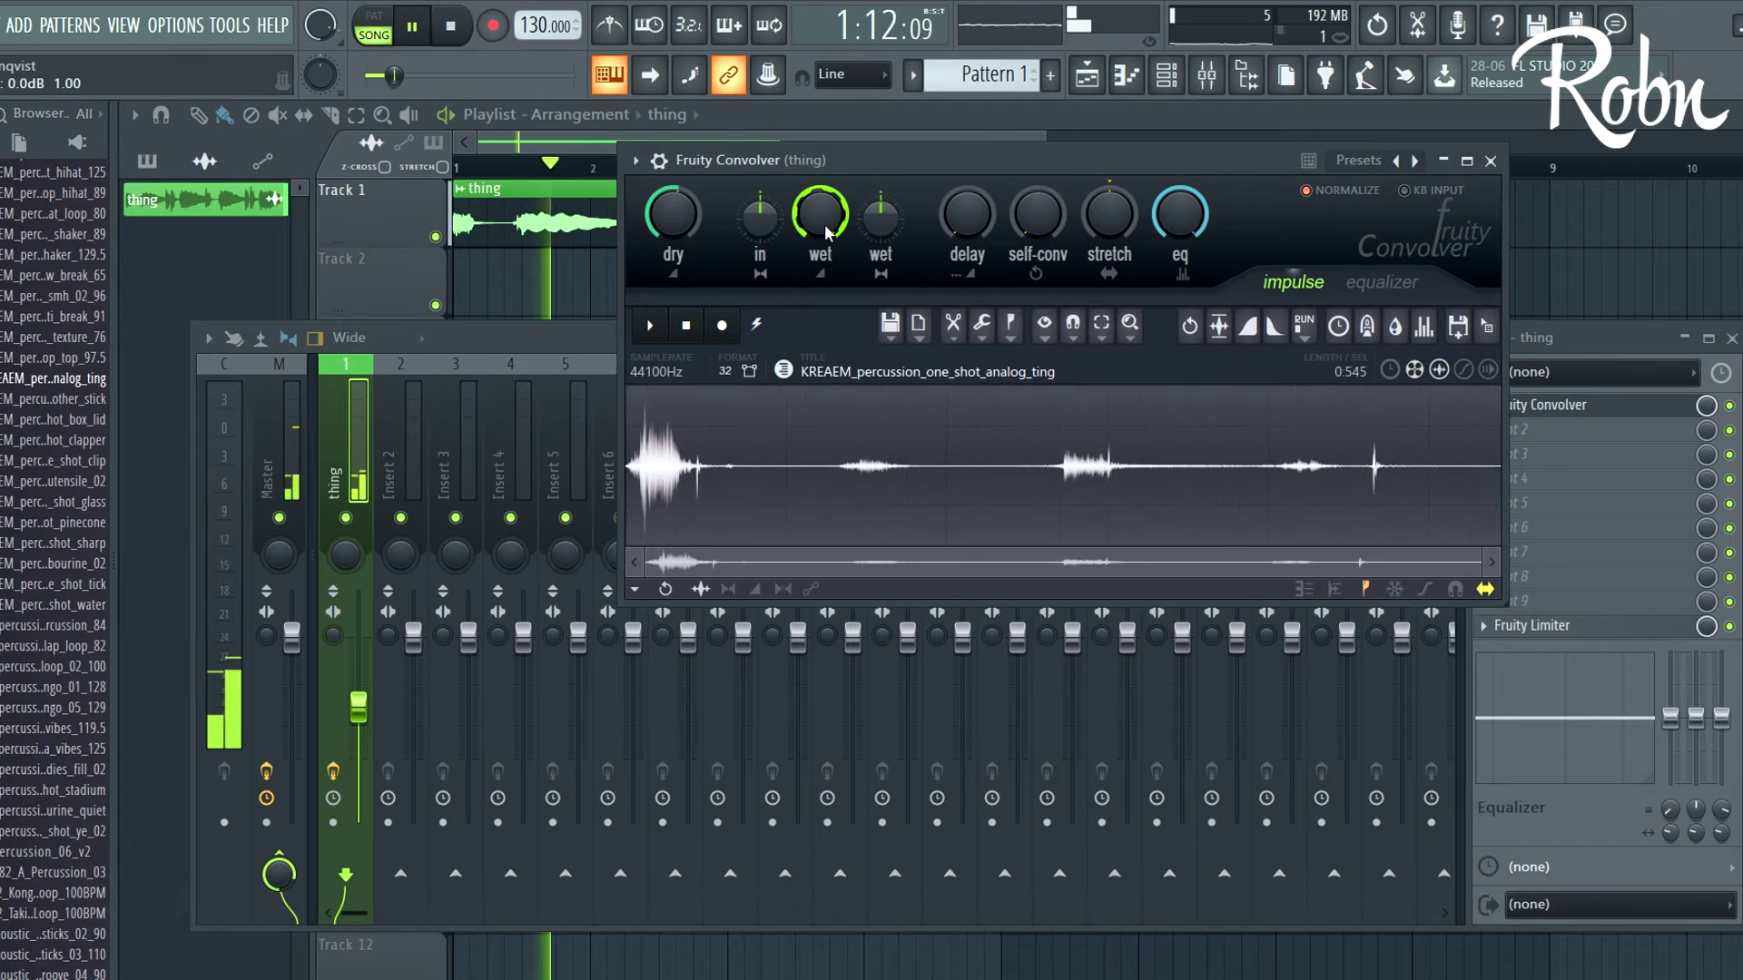
Rebalance the Convolver's dry level and wet stereo separation, and raise the "thing" track's mixer volume
scroll(641, 225, down, 5)
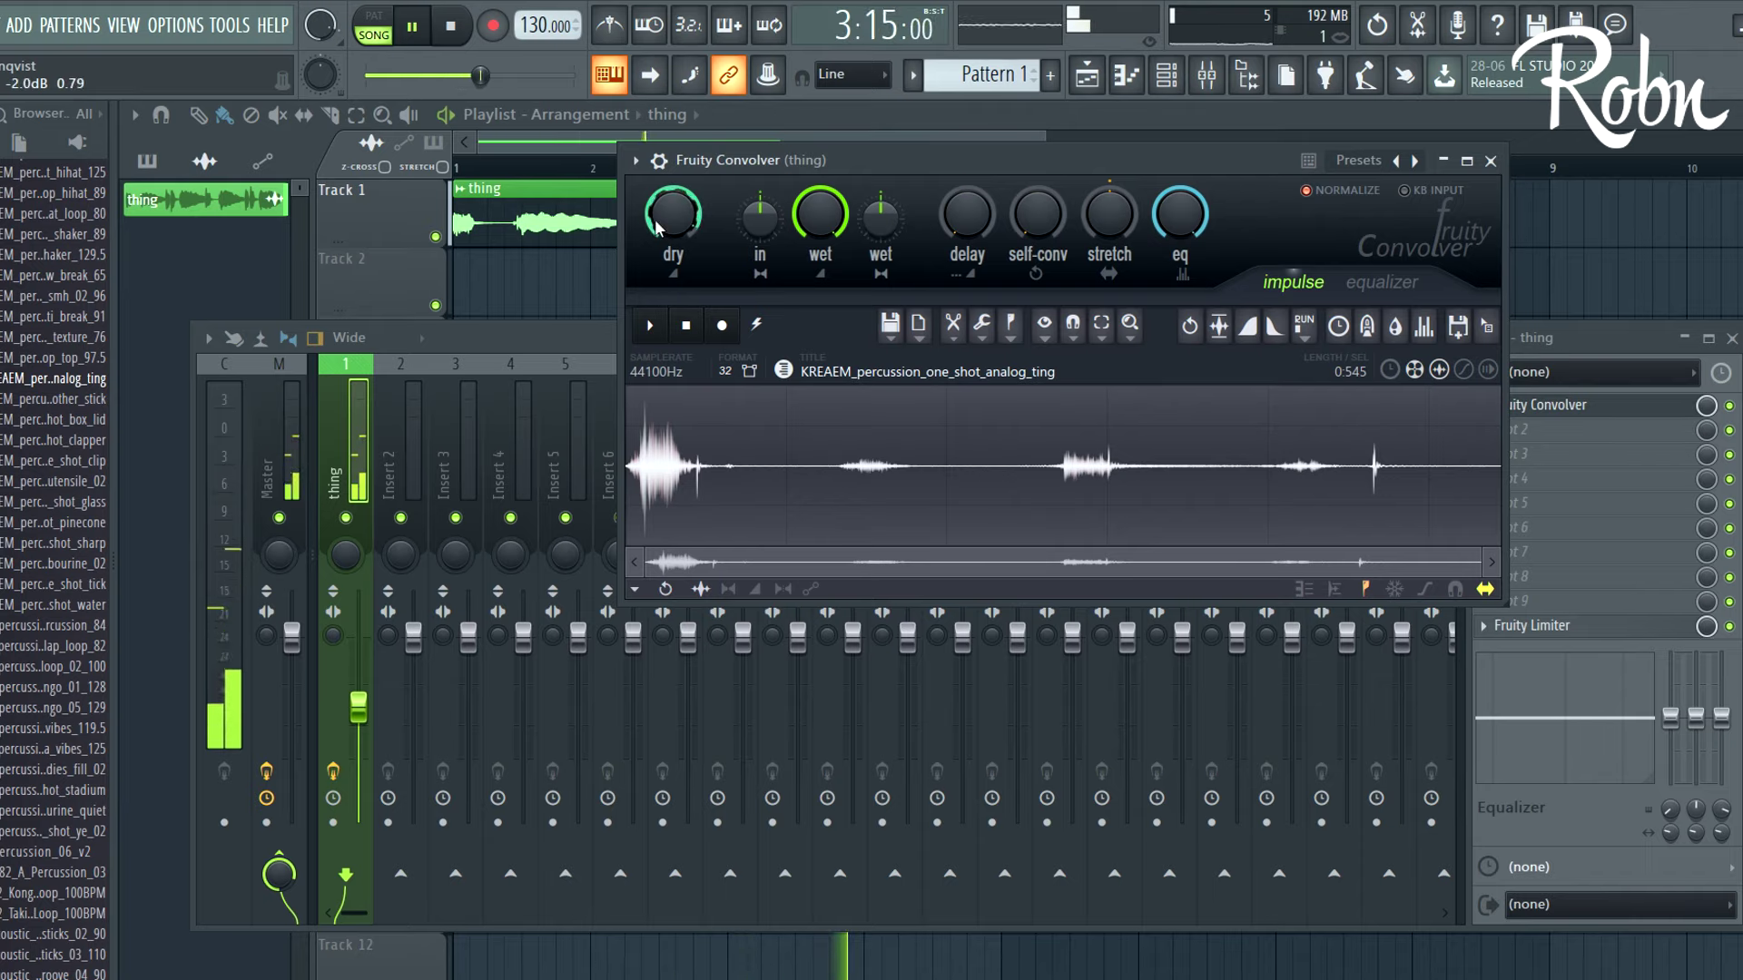
drag(881, 218, 881, 236)
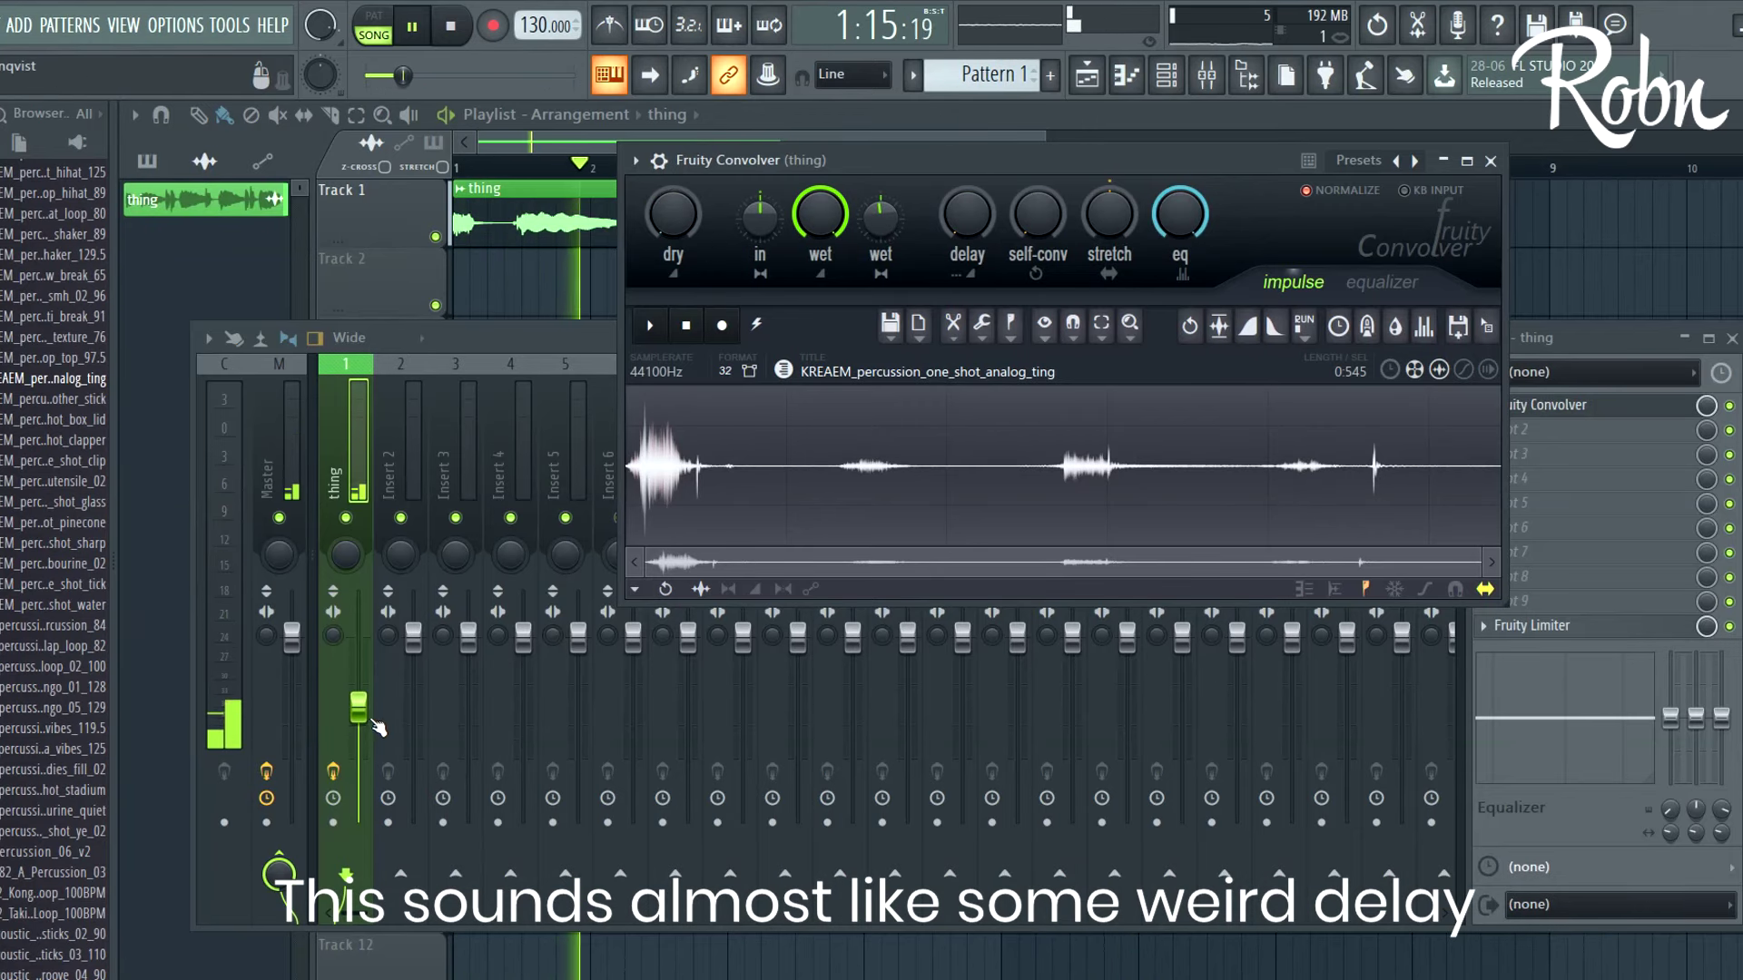
drag(359, 708, 359, 646)
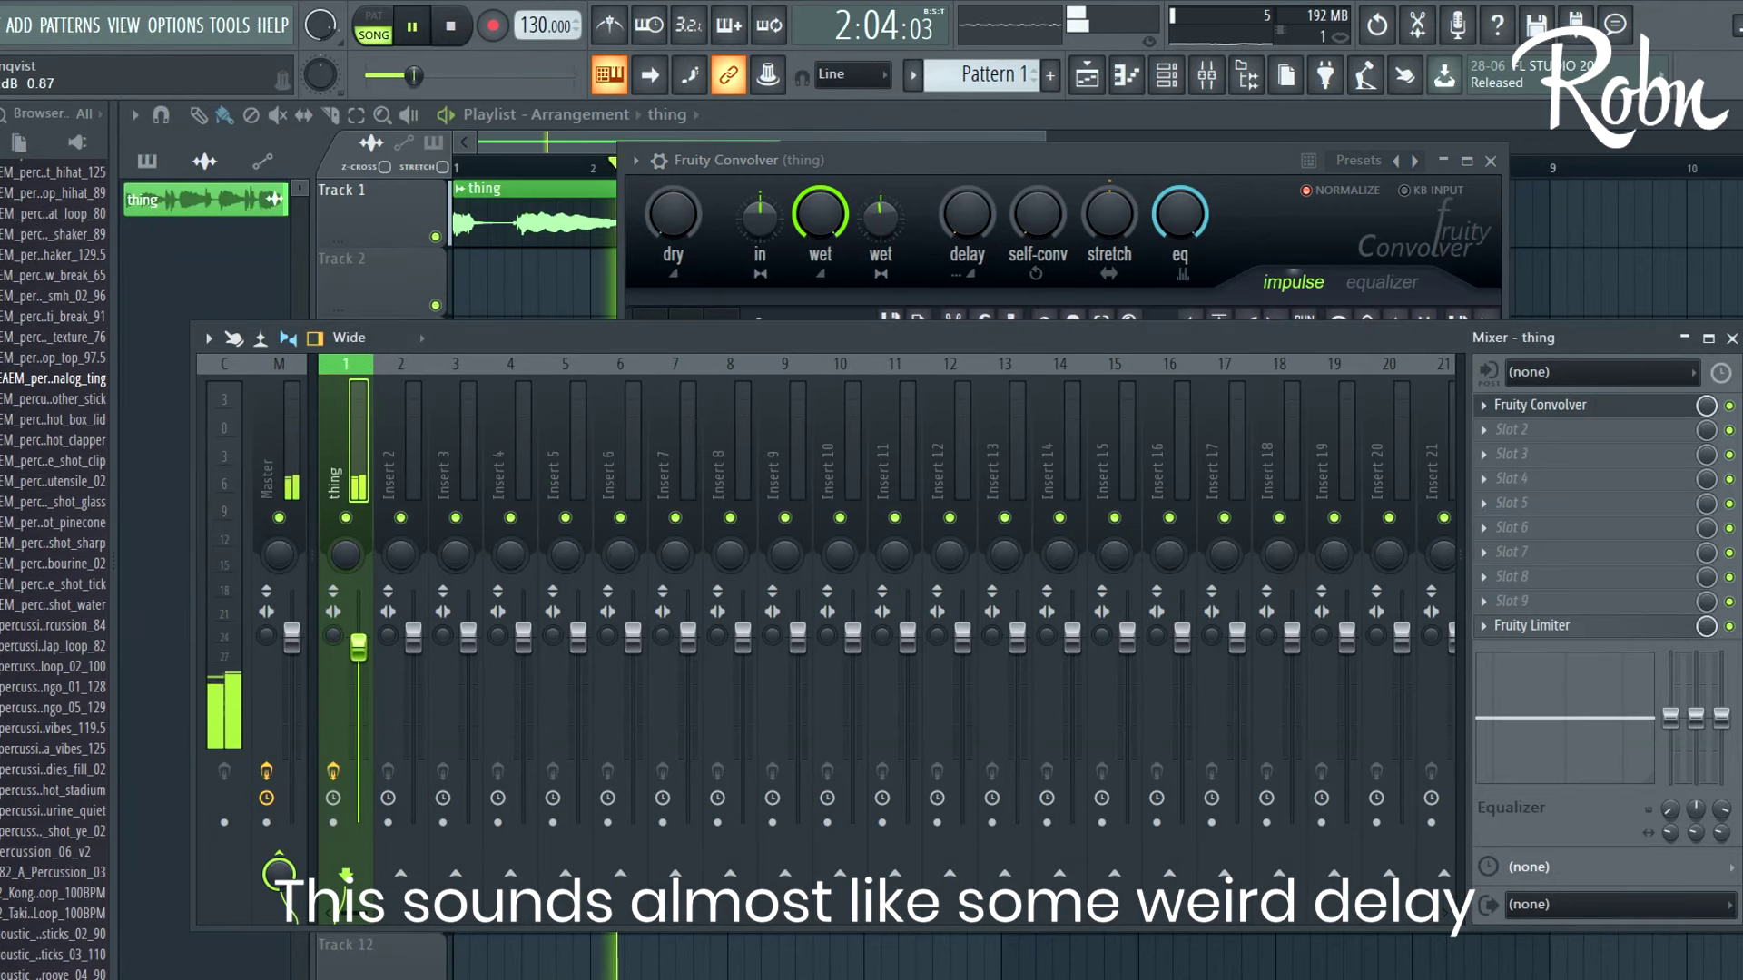
click(972, 167)
drag(673, 218, 673, 209)
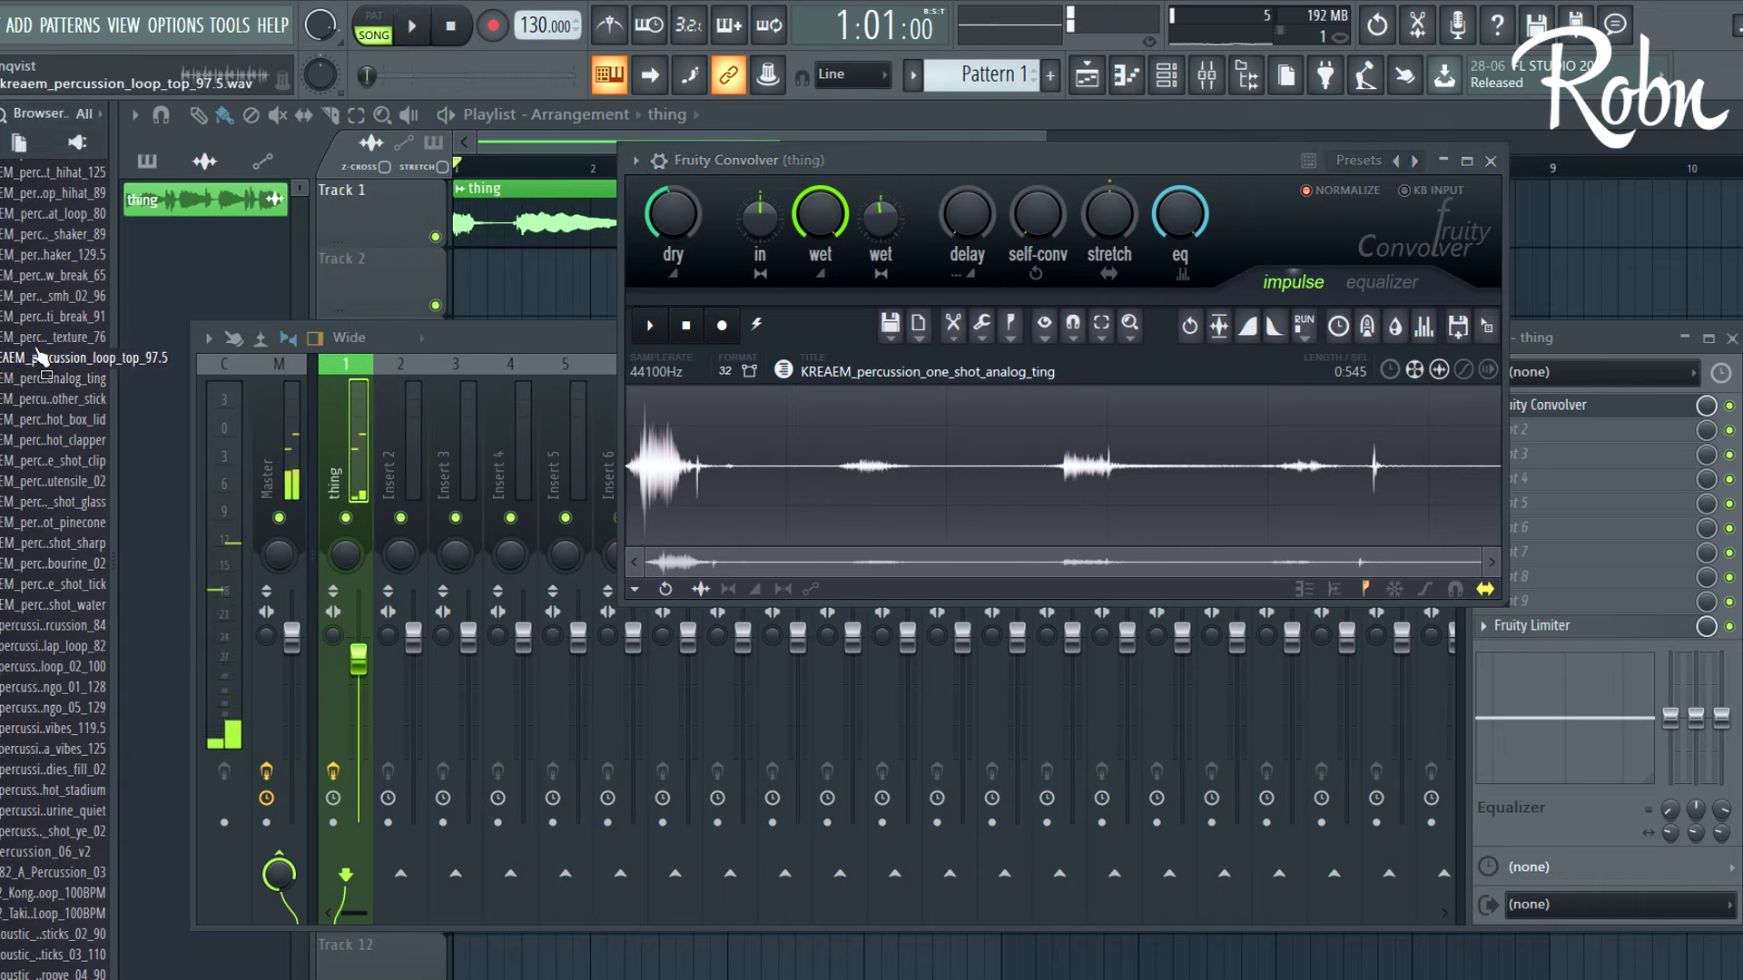
Load KREAEM_percussion_loop_top_97.5 as the Convolver impulse and listen to it on the track
drag(38, 361, 999, 404)
key(space)
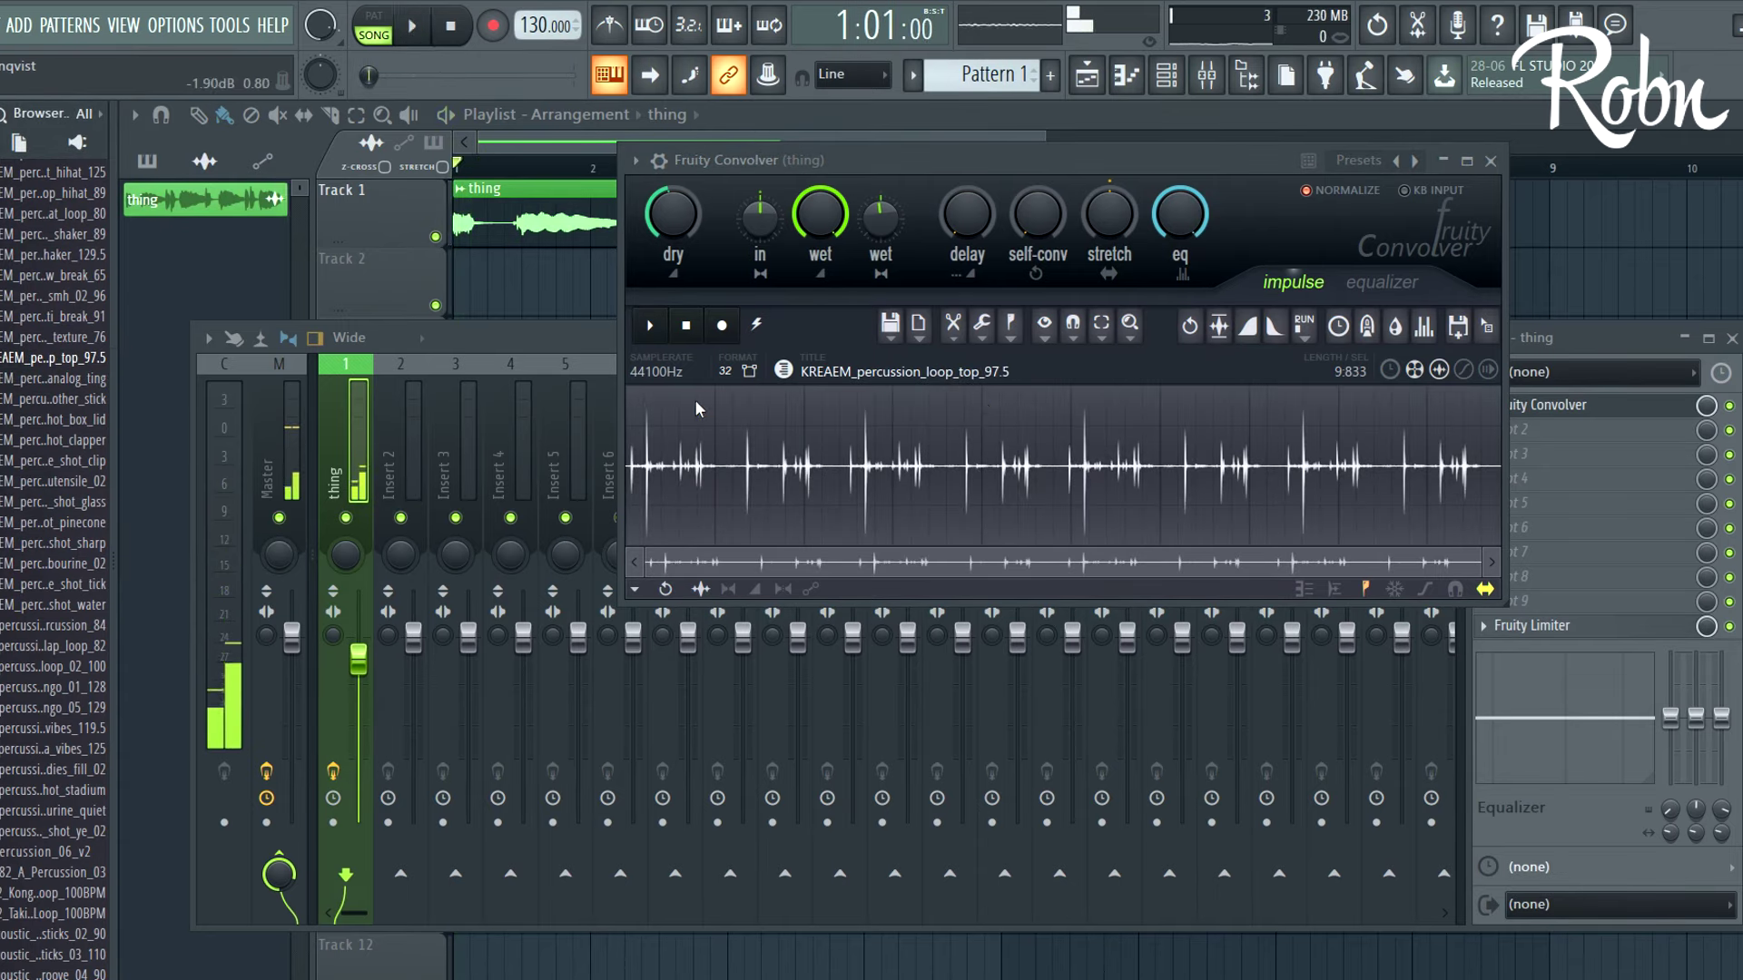
Preview neighbouring KREAEM percussion loops and one-shots, and load KREAEM_percussion_one_shot_tick as the Convolver impulse
click(50, 338)
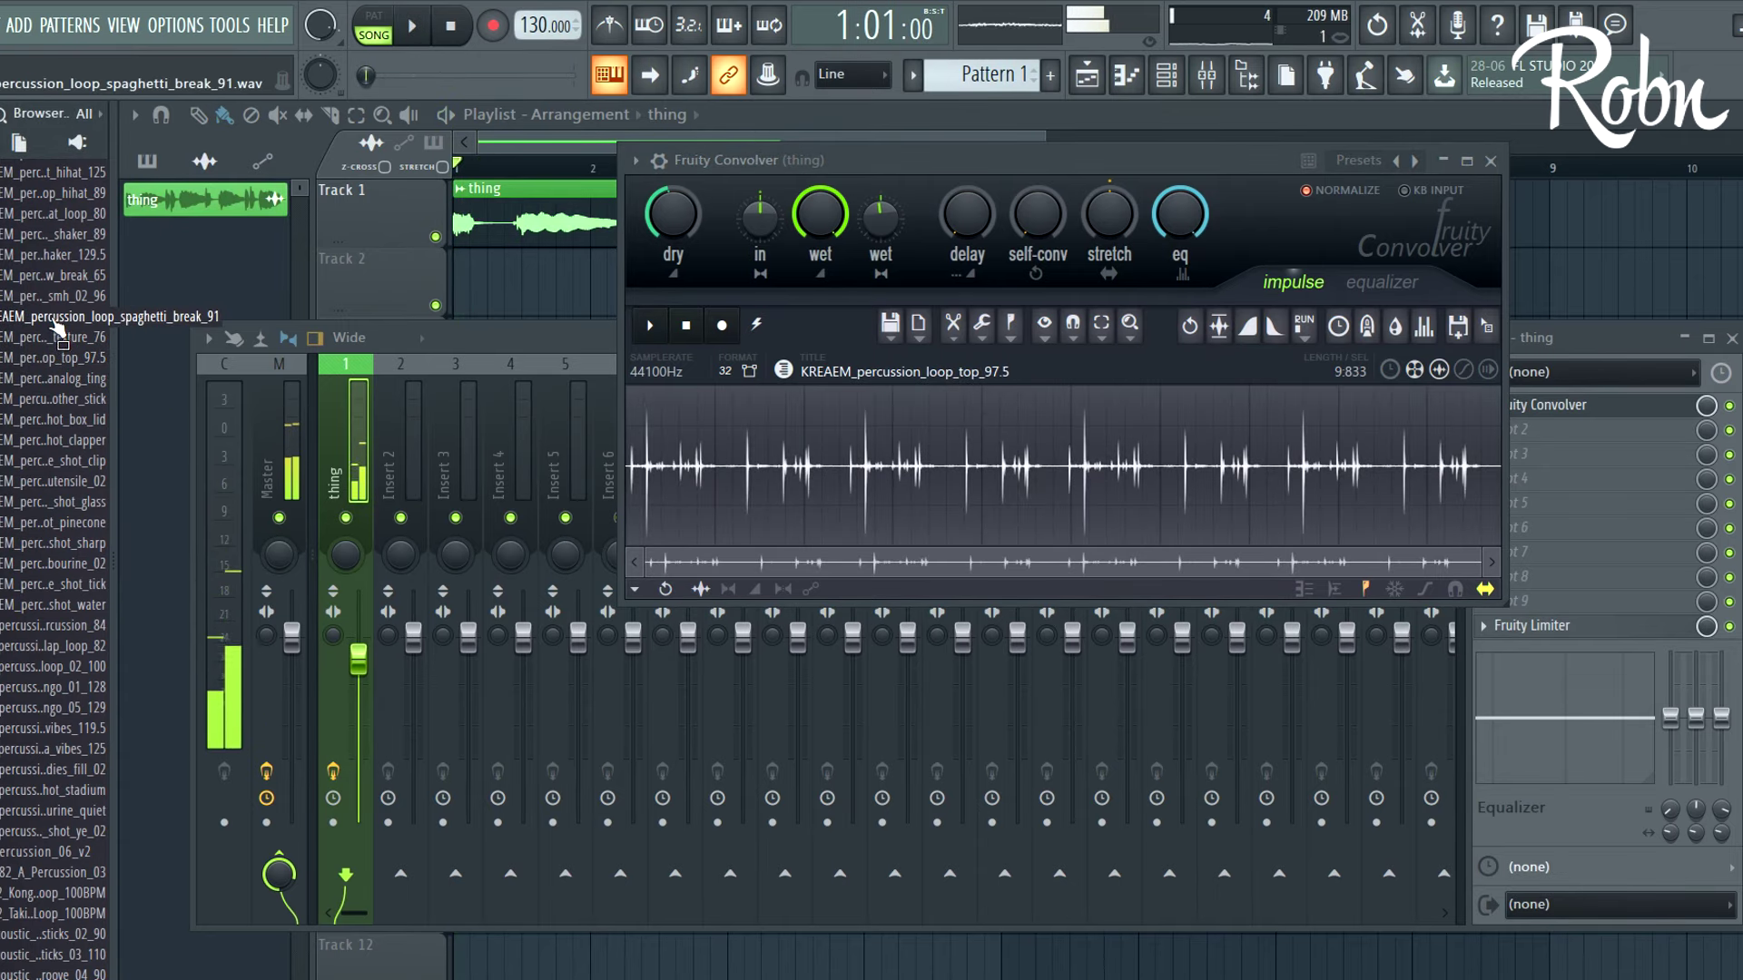
key(Up)
key(Up)
key(Up)
key(Up)
key(Up)
key(Up)
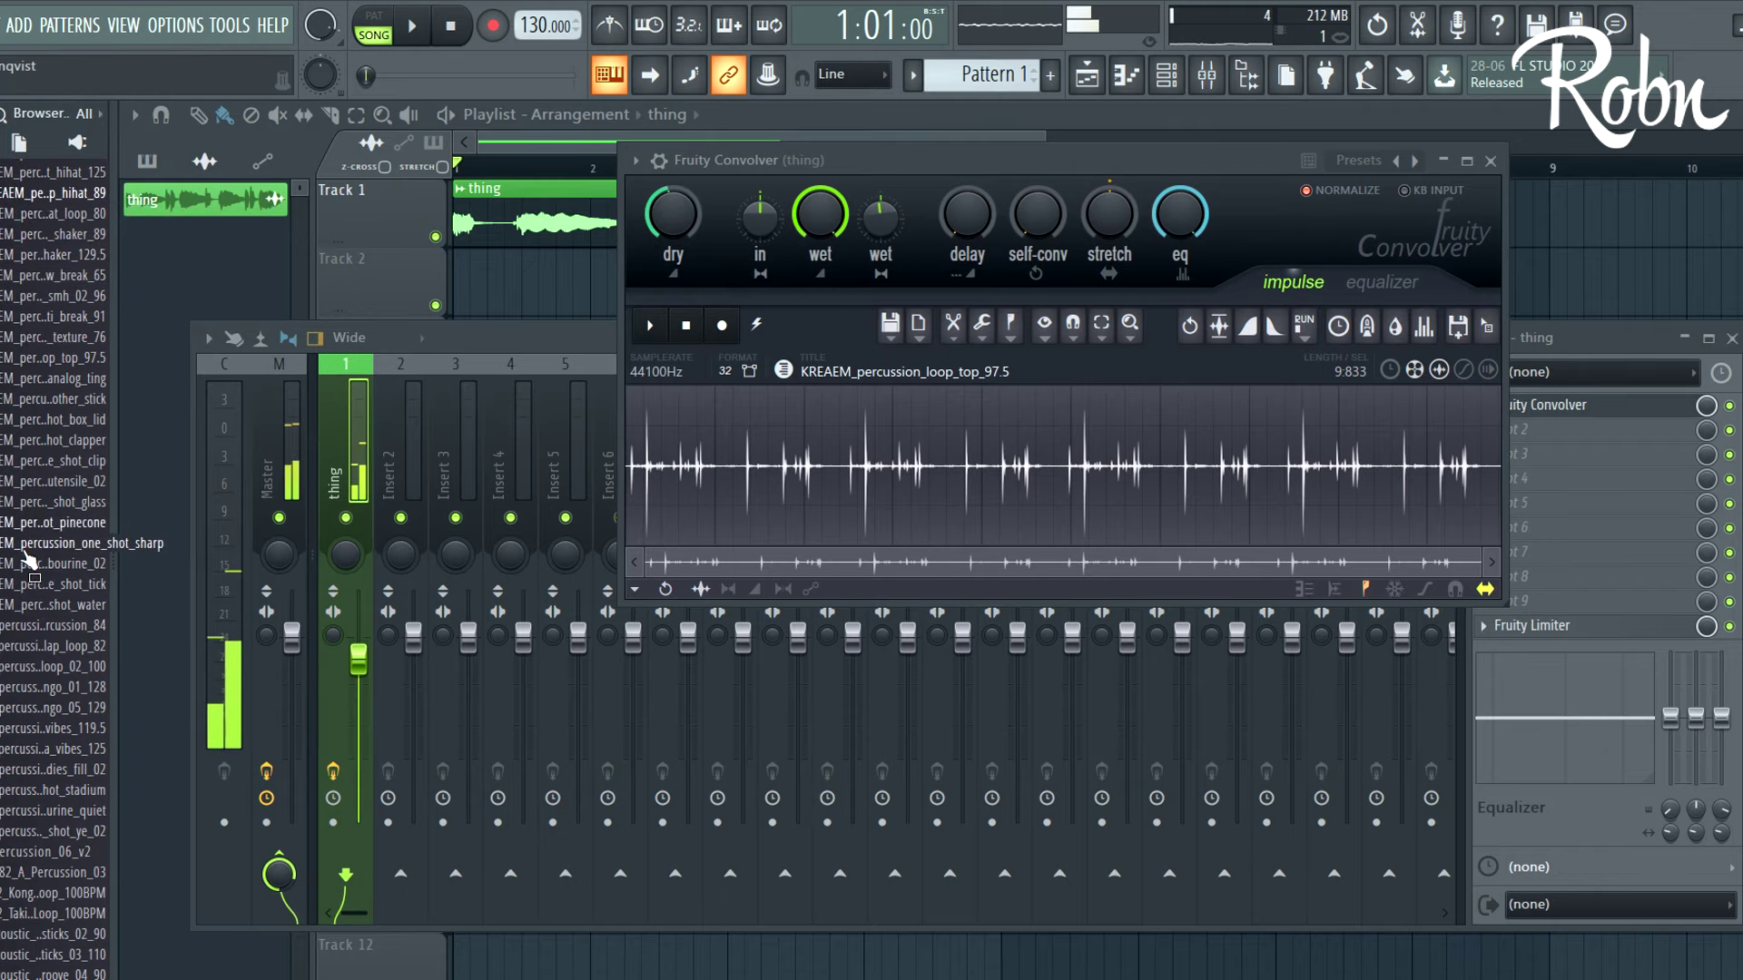
click(41, 585)
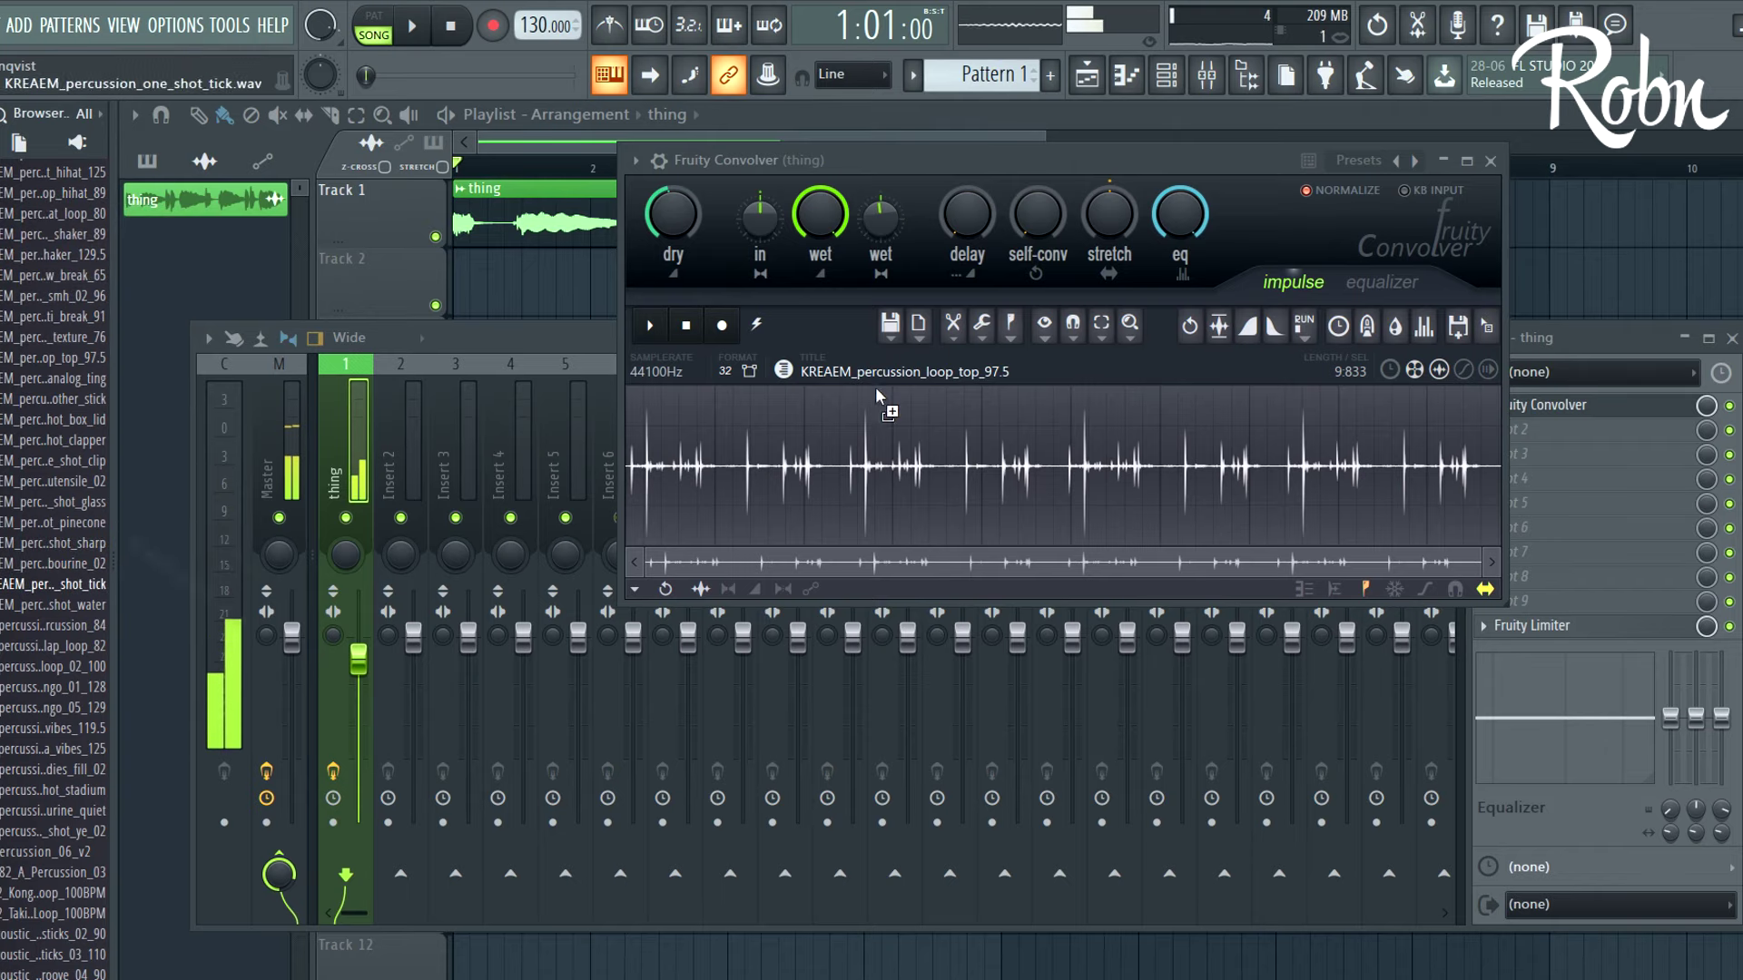
drag(877, 395, 877, 398)
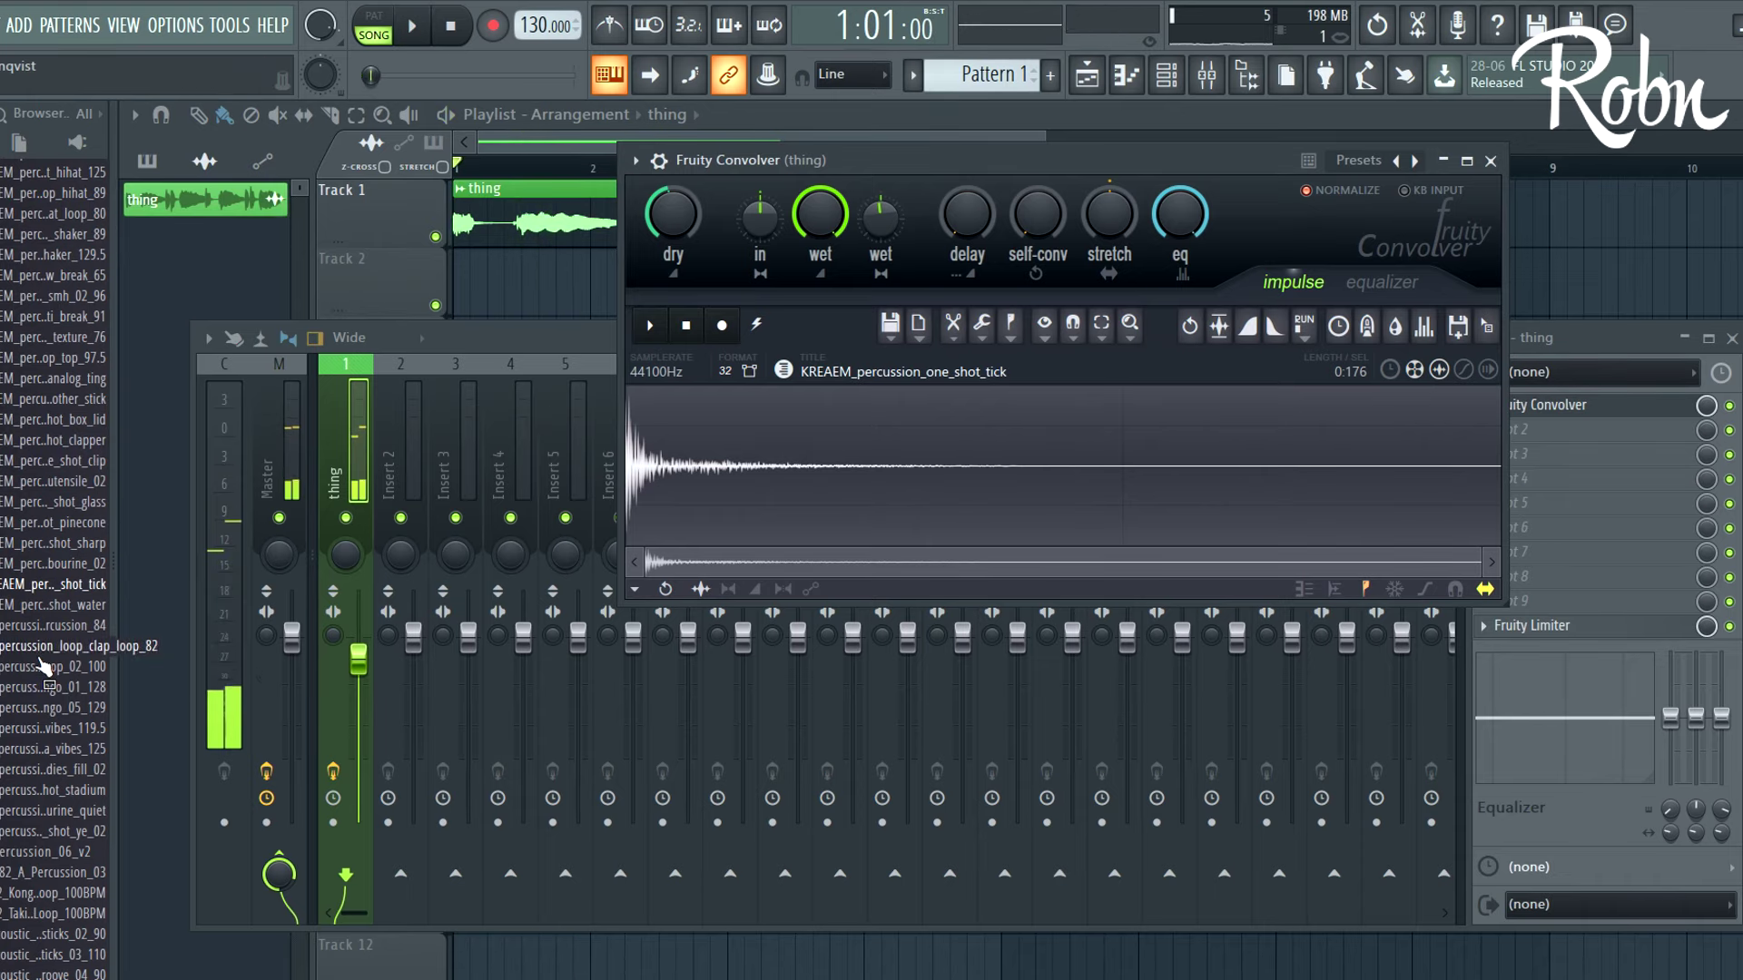
Preview the KRS percussion samples, load KRS_percussion_one_shot_oldies_fill_02 as the impulse and play the song
click(36, 728)
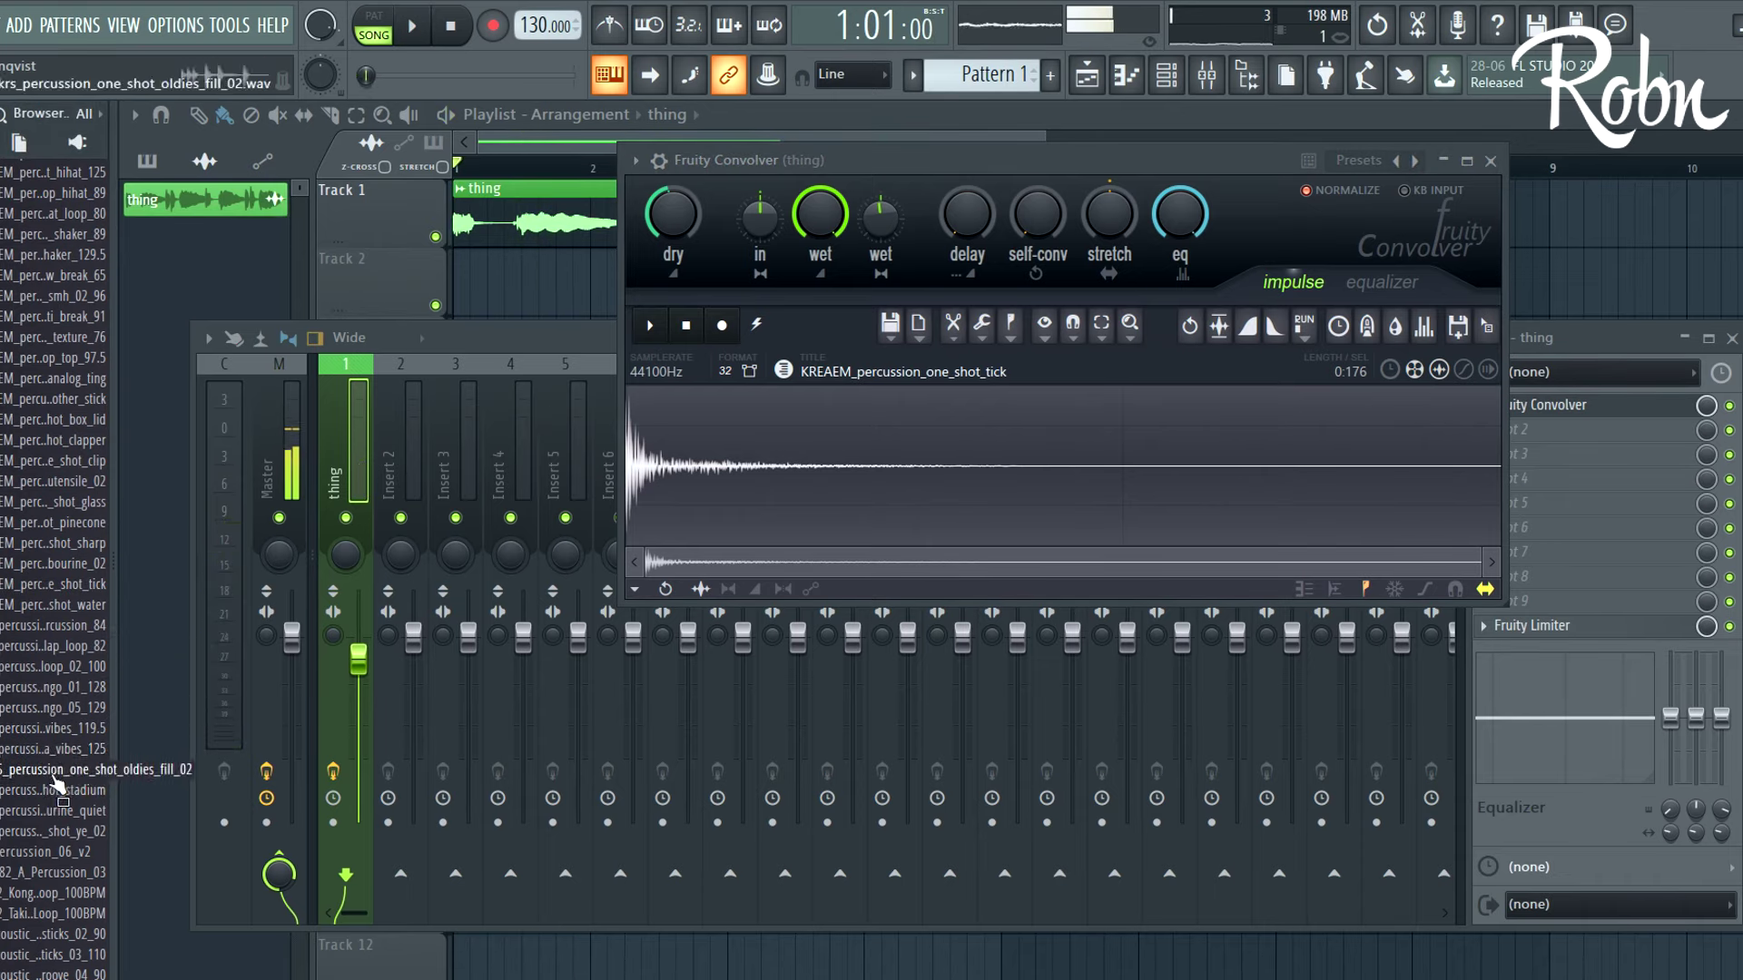
drag(713, 554, 735, 486)
key(space)
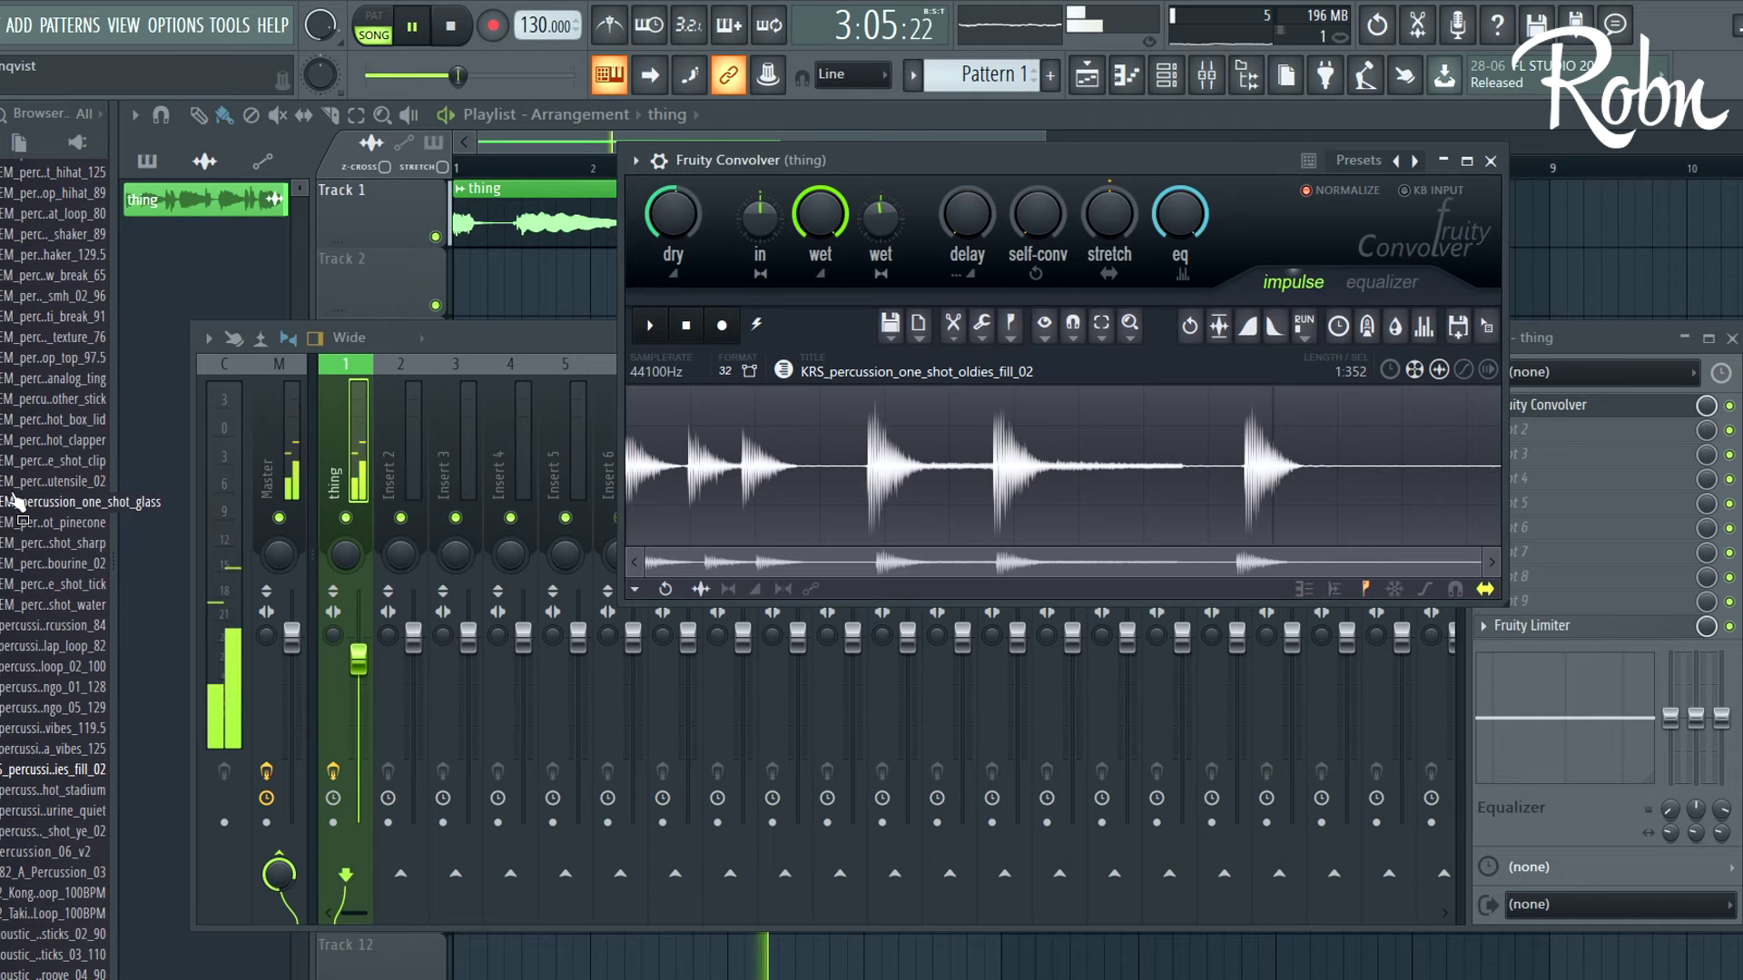
Stop playback, preview more percussion samples, load MinAmPerc_Verb_004 as the Convolver impulse and play the song
scroll(27, 508, down, 4)
key(space)
click(39, 564)
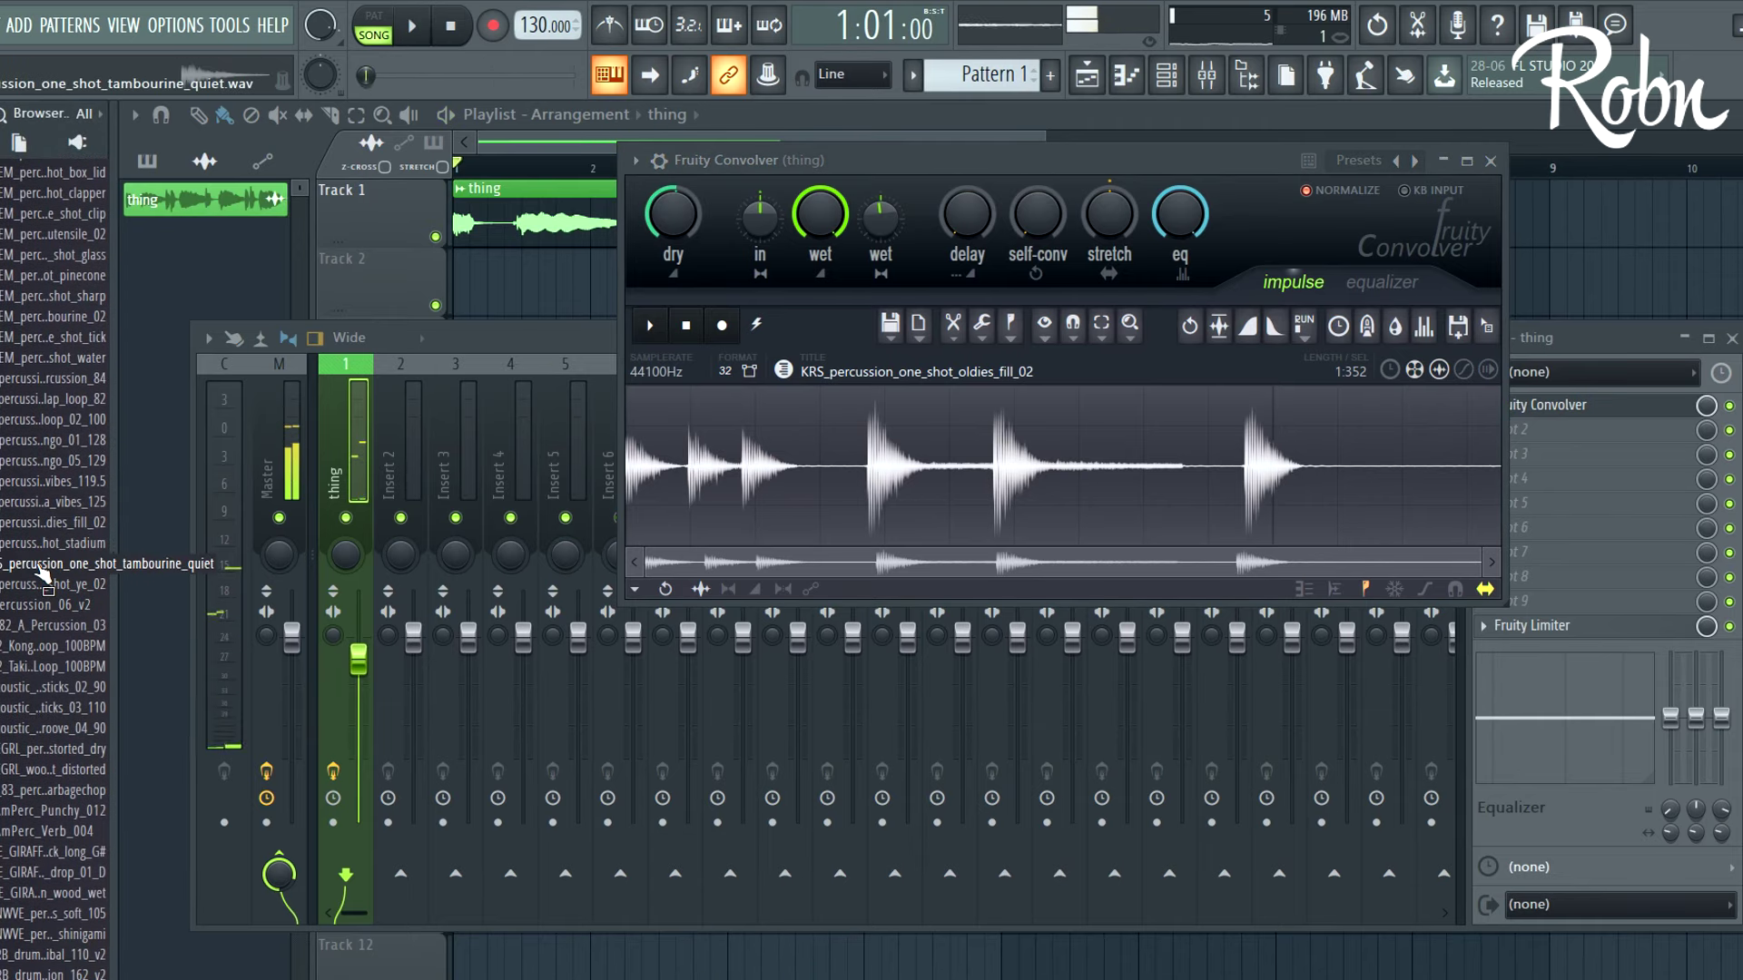
click(32, 728)
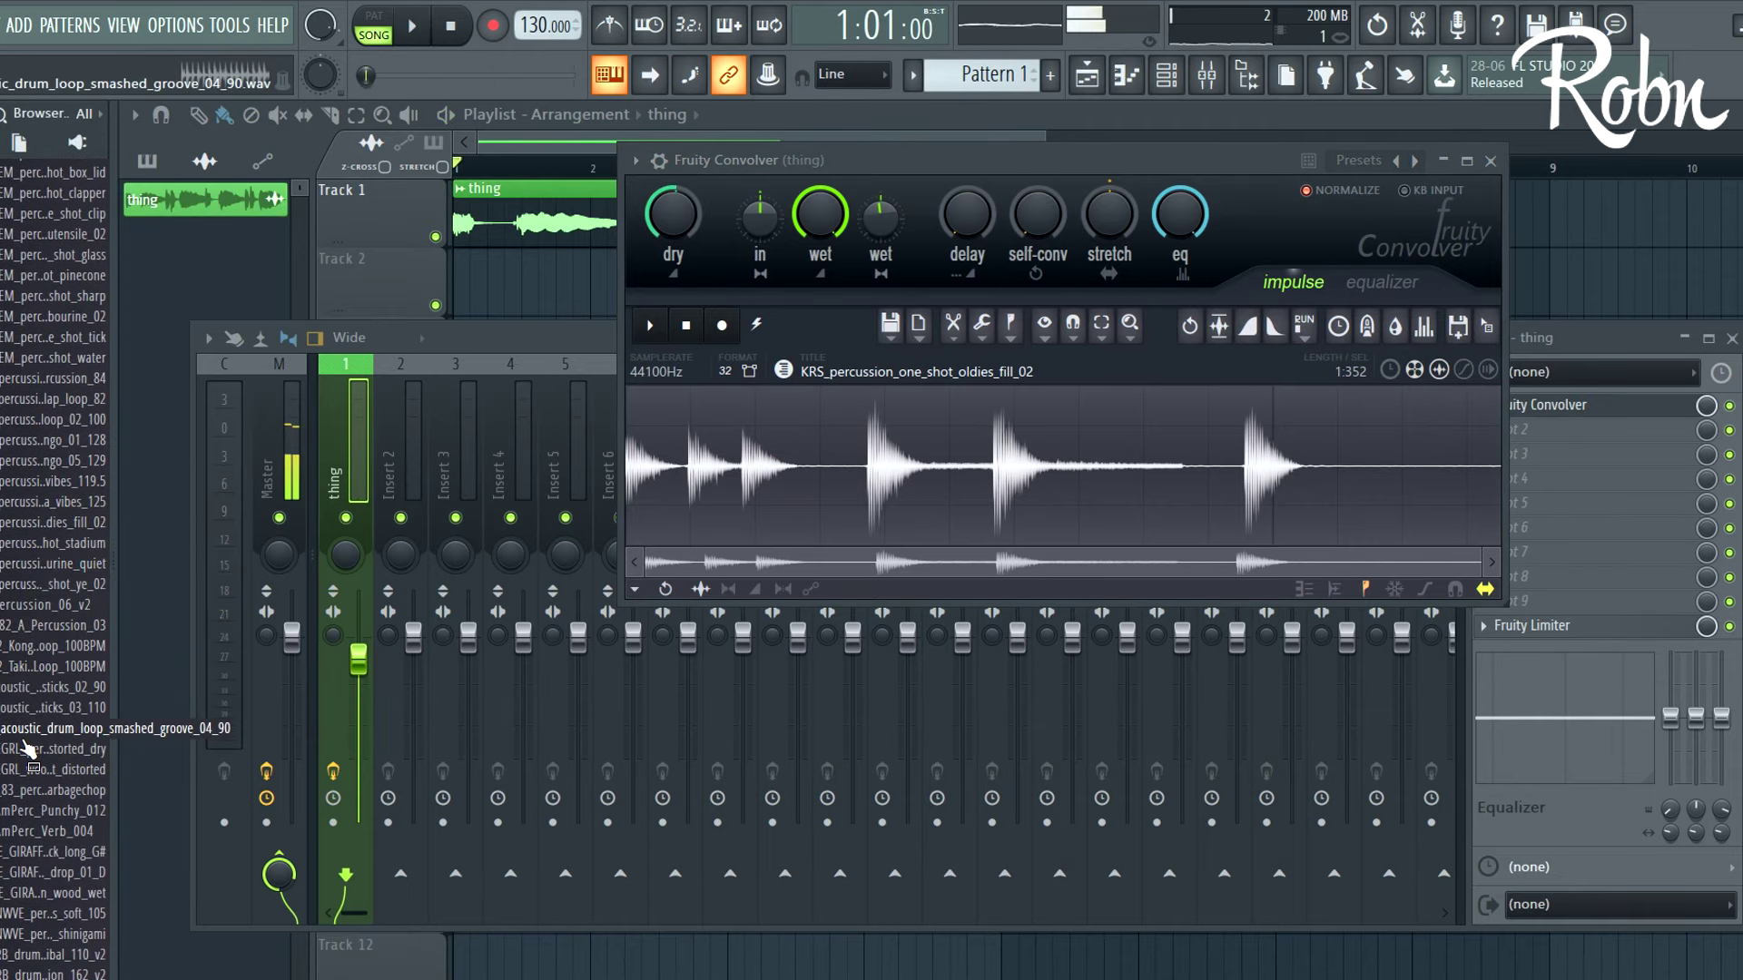
scroll(40, 713, down, 2)
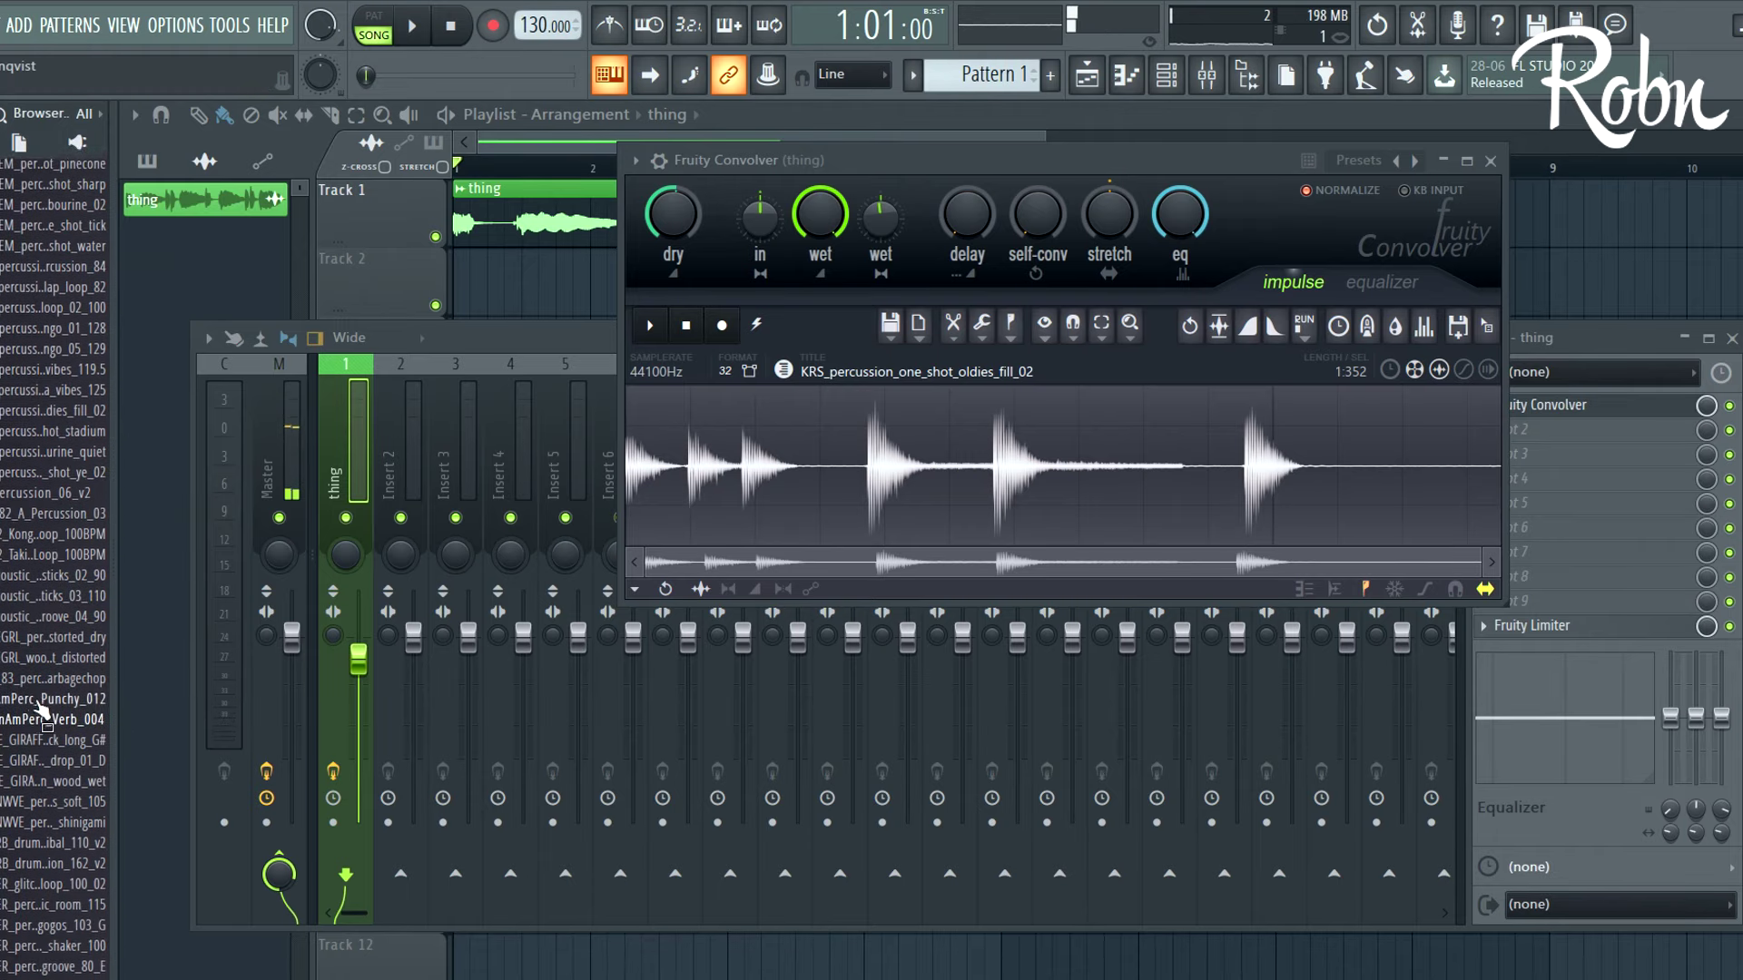
drag(41, 713, 999, 463)
key(space)
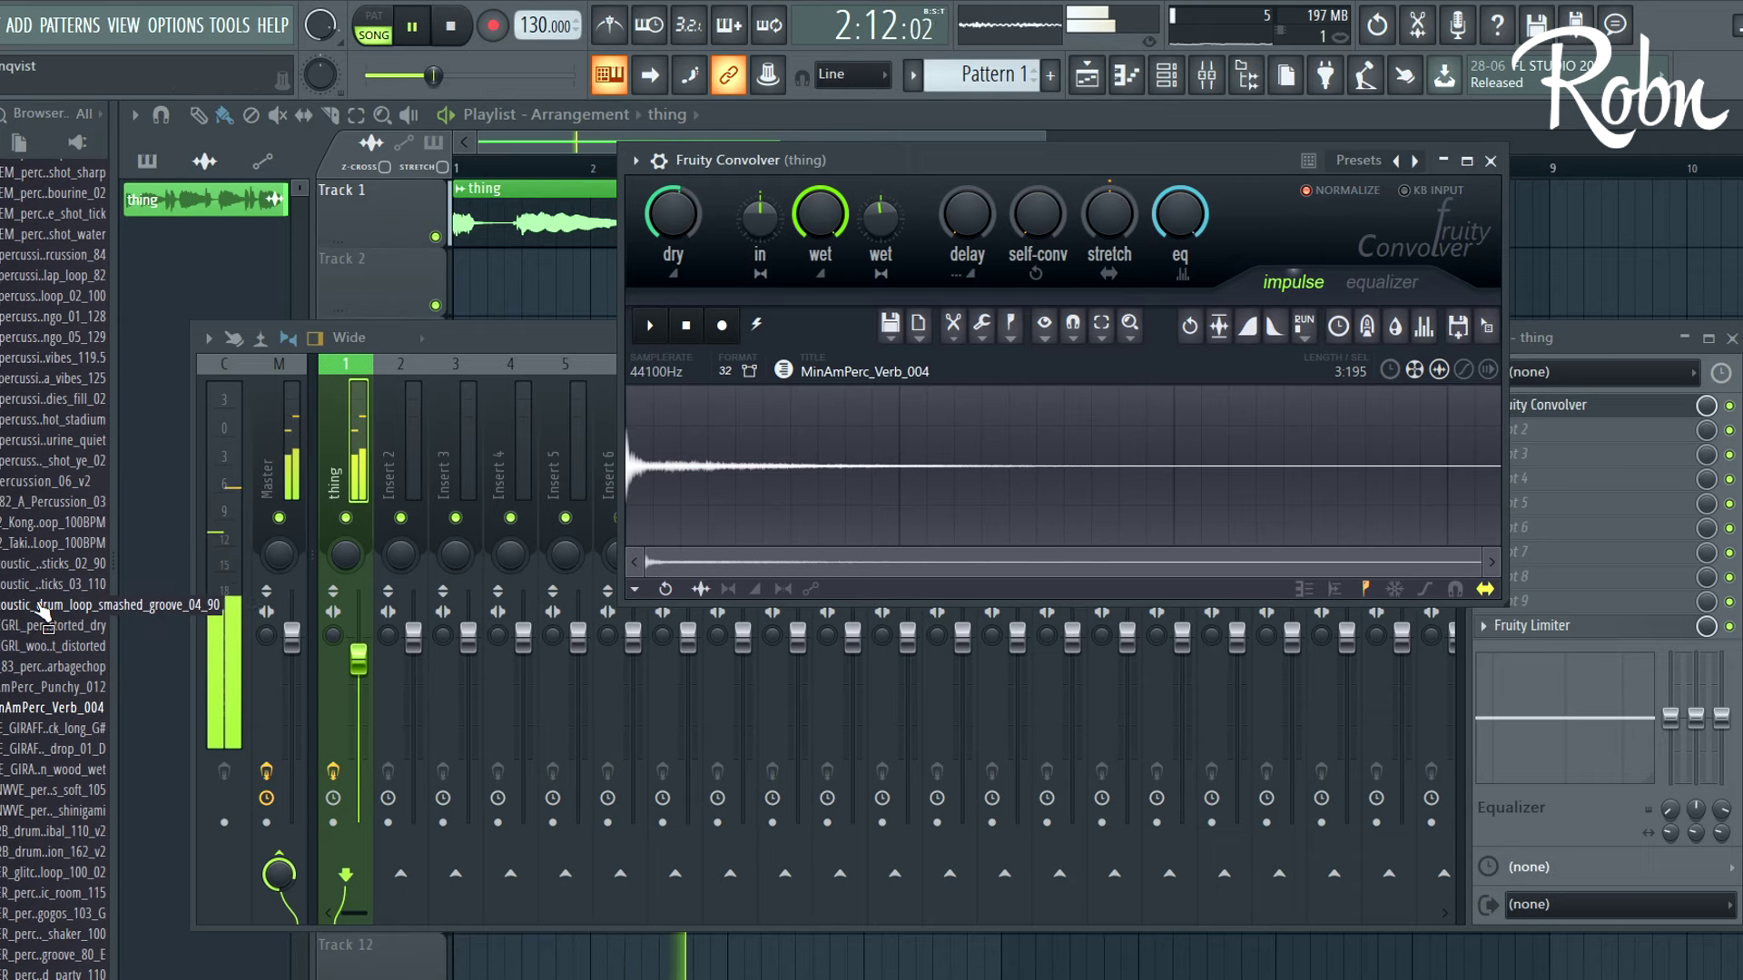
Stop playback, load MORE_GIRAFFES_percussion_water_drop_01_D as the Convolver impulse and play the song again
key(space)
drag(41, 749, 699, 532)
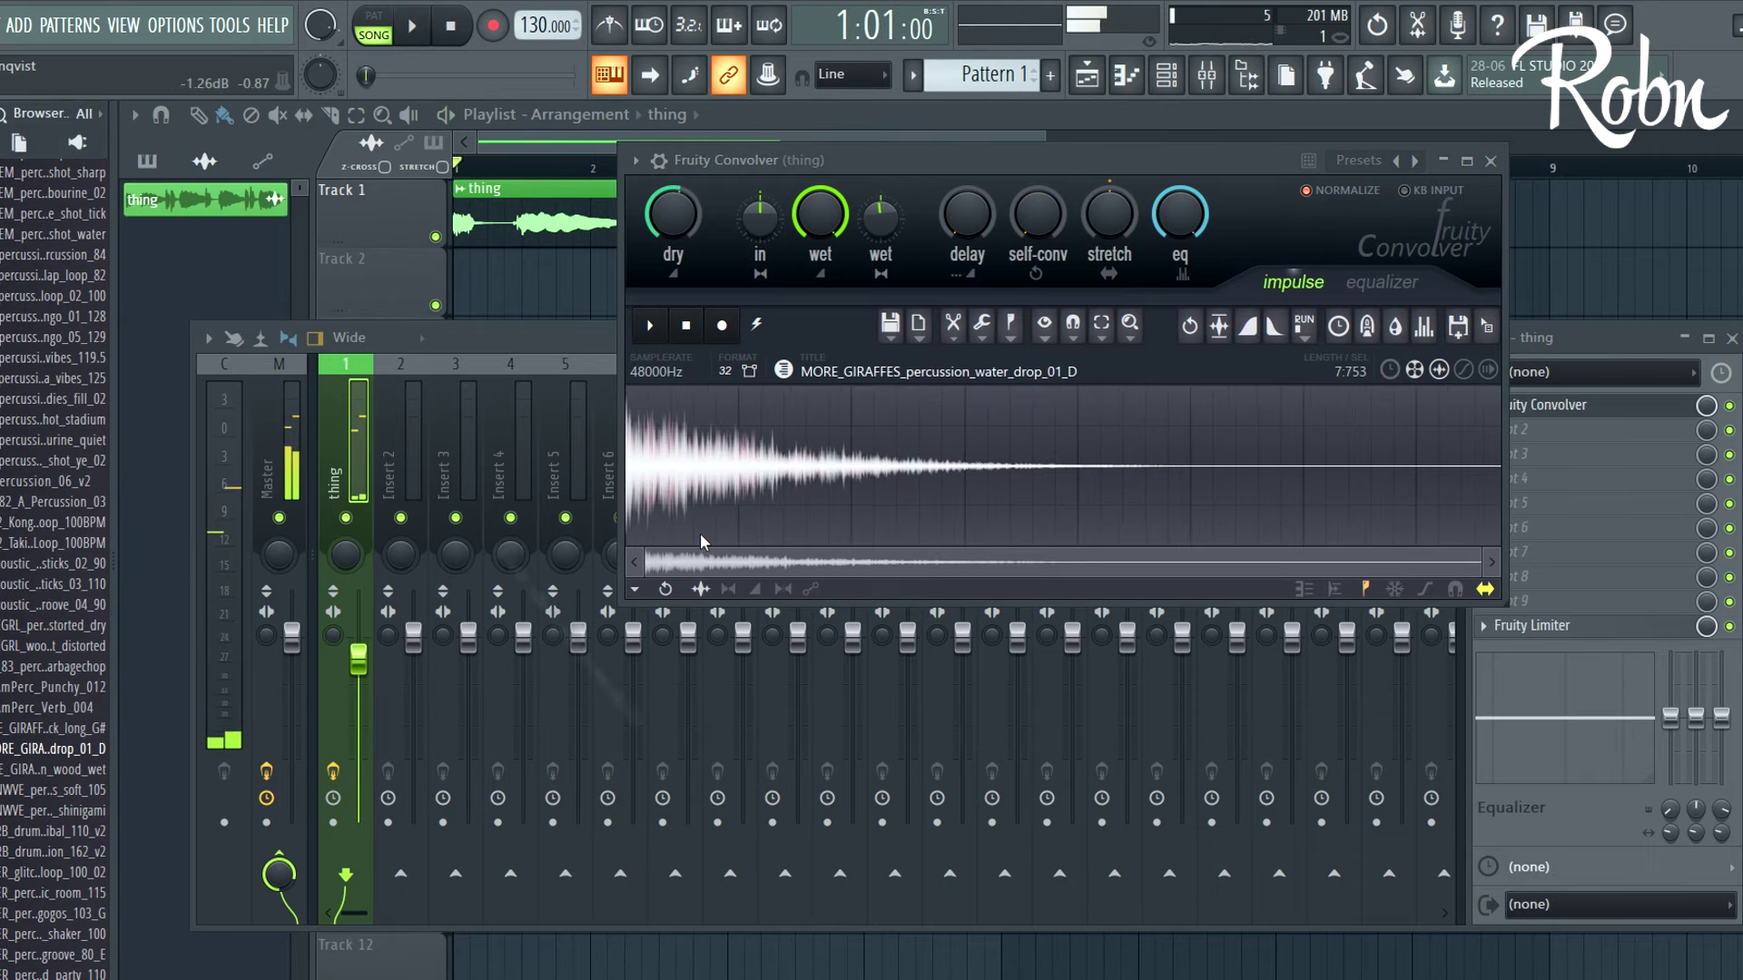
key(space)
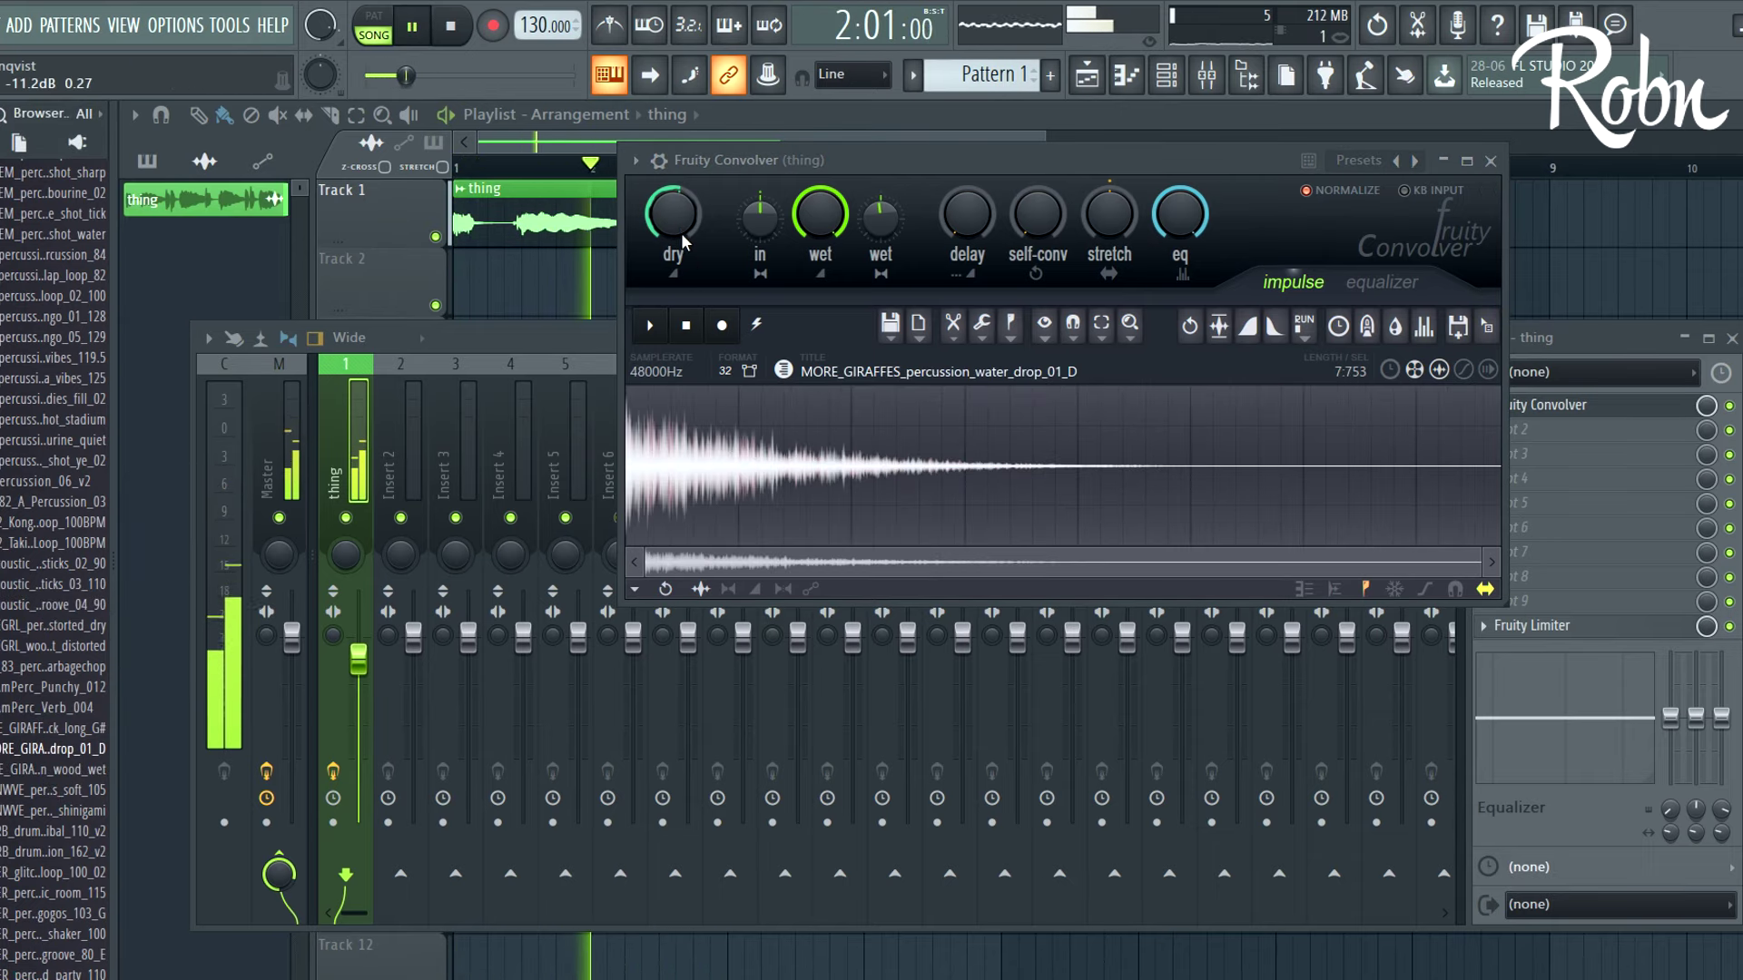
Preview MRTNWVE_percussion_shinigami, load it as the Convolver impulse and listen to it with the song
click(88, 813)
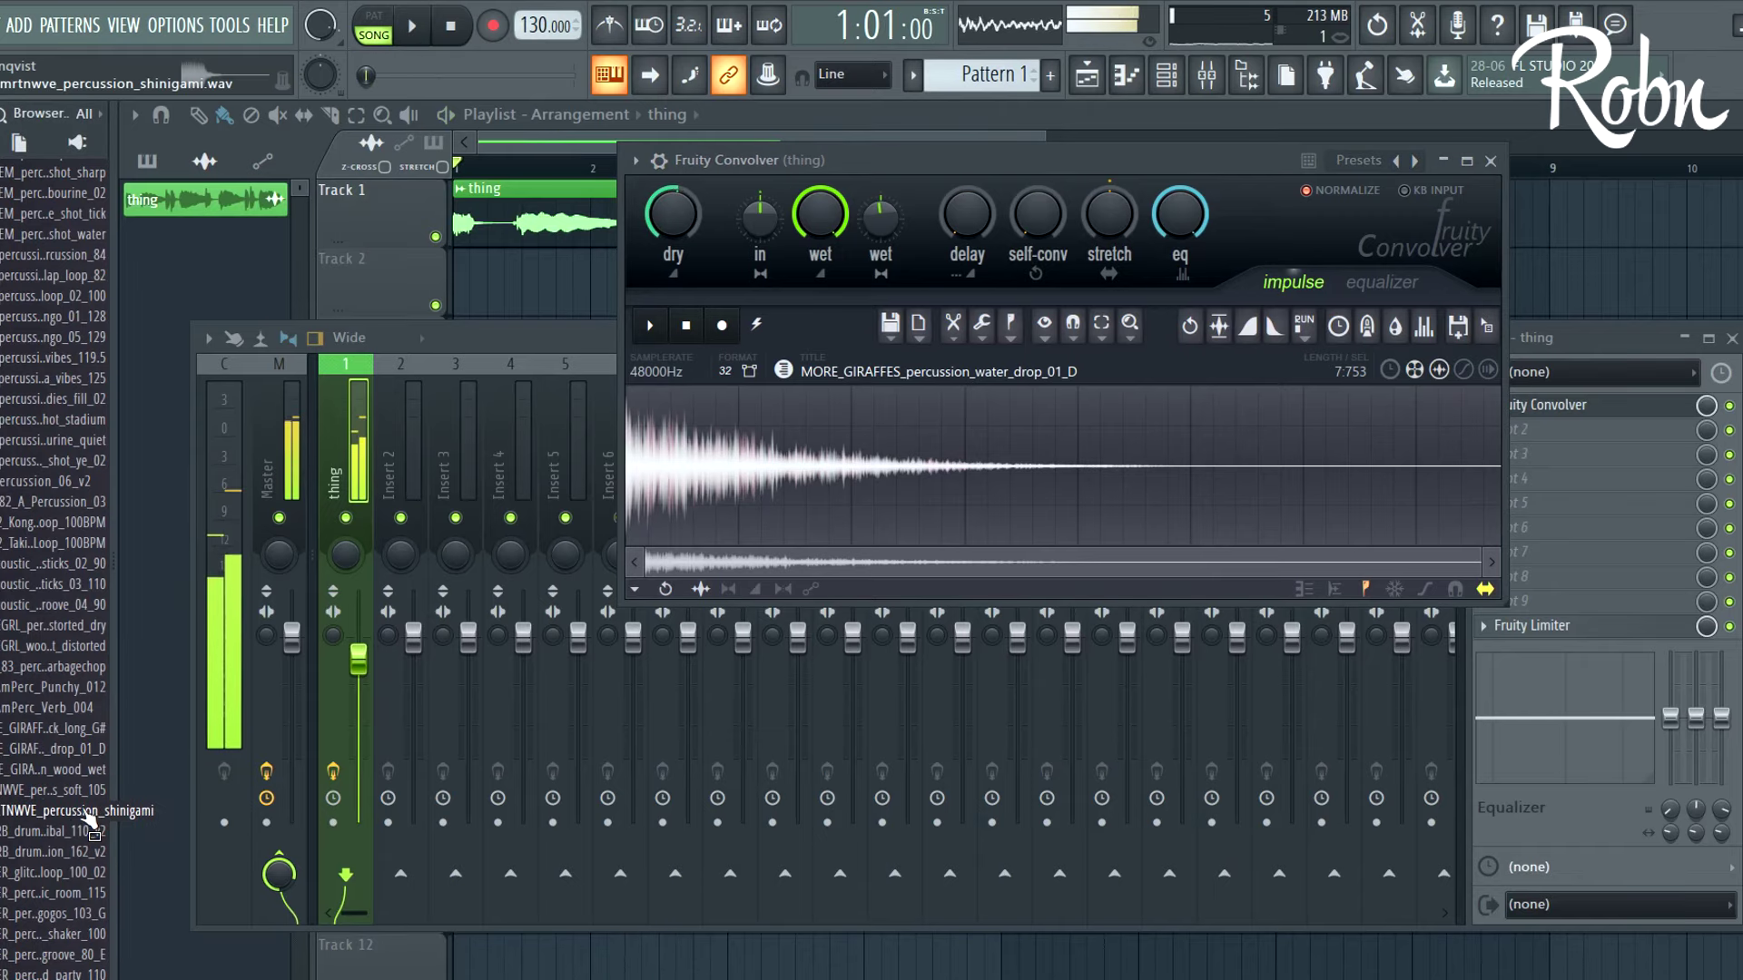
drag(61, 821, 832, 436)
key(space)
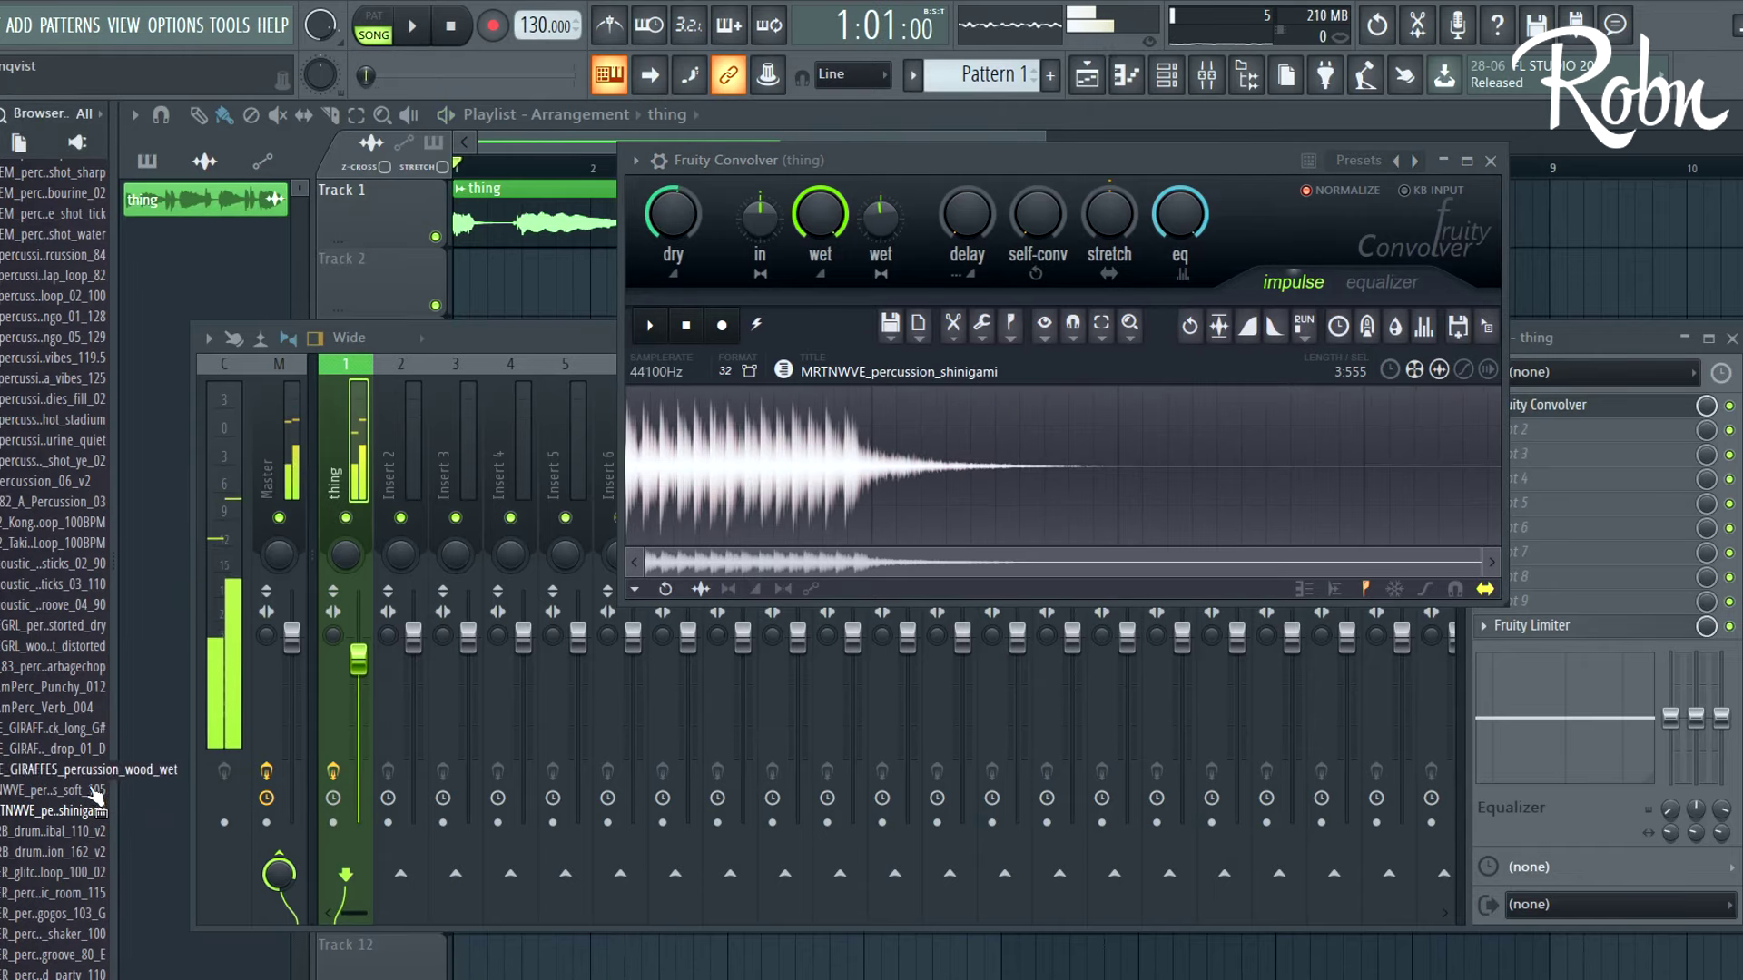
Load OLIVER_percussion_loop_nerd_funk_108_F - Part_1 as the impulse and adjust the wet stereo separation and EQ mix during playback
scroll(54, 726, down, 4)
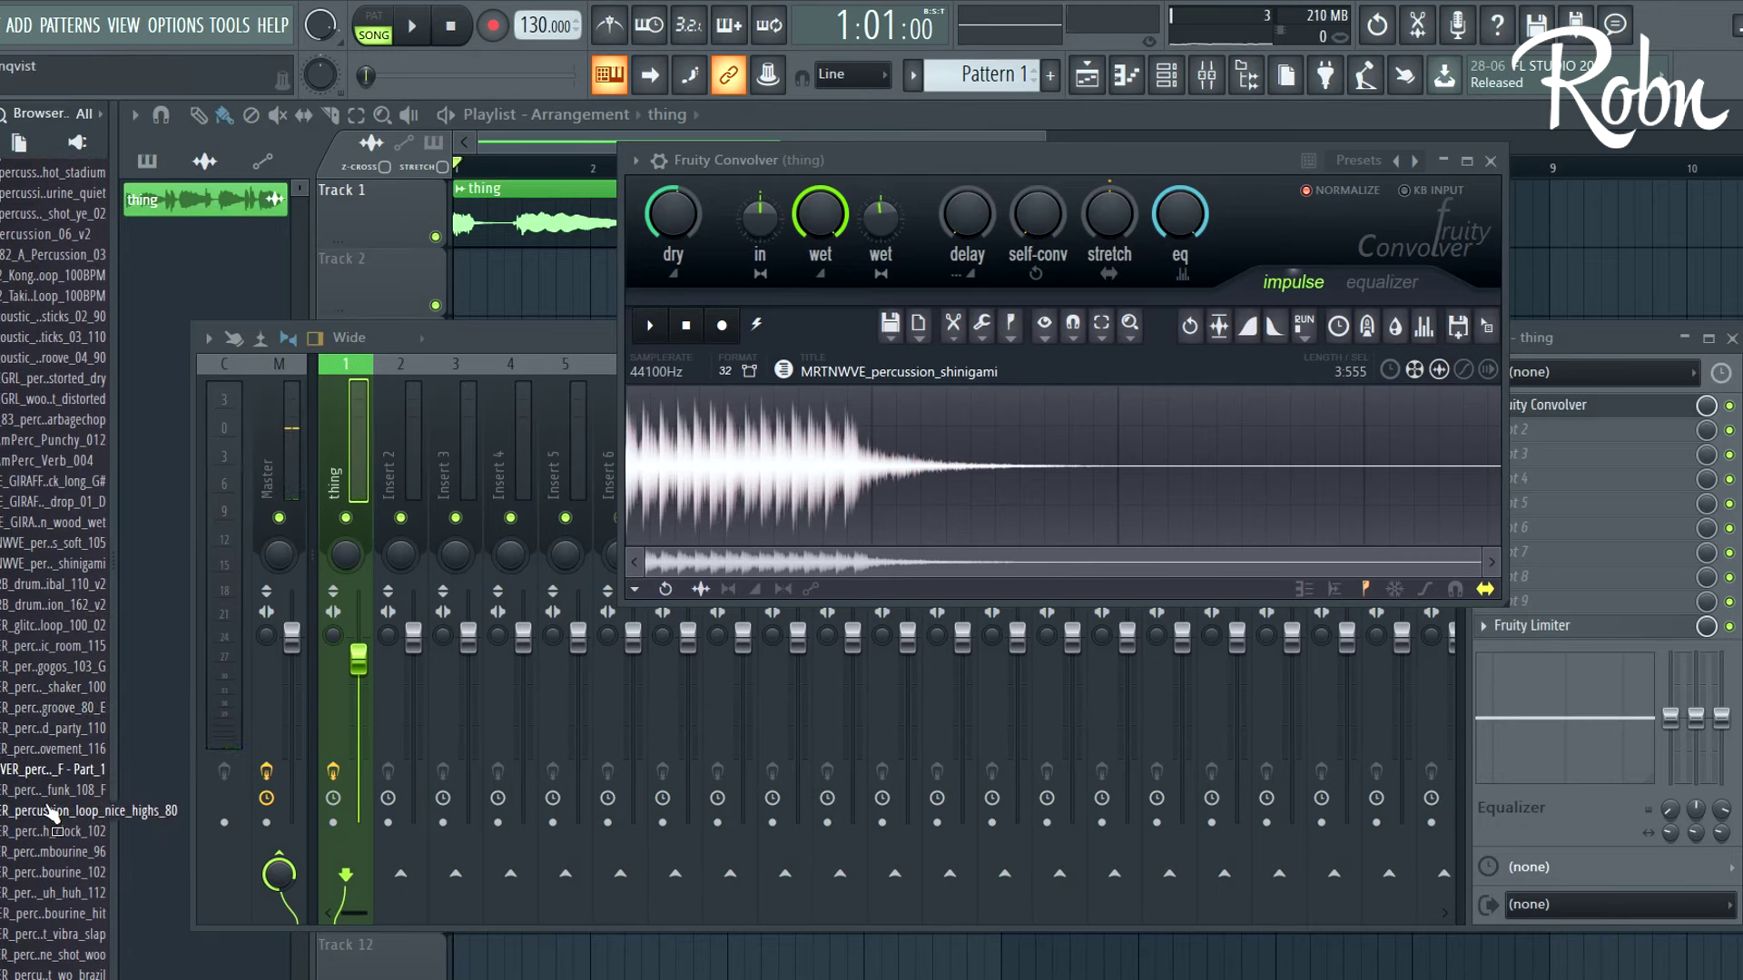
drag(55, 769, 831, 454)
key(space)
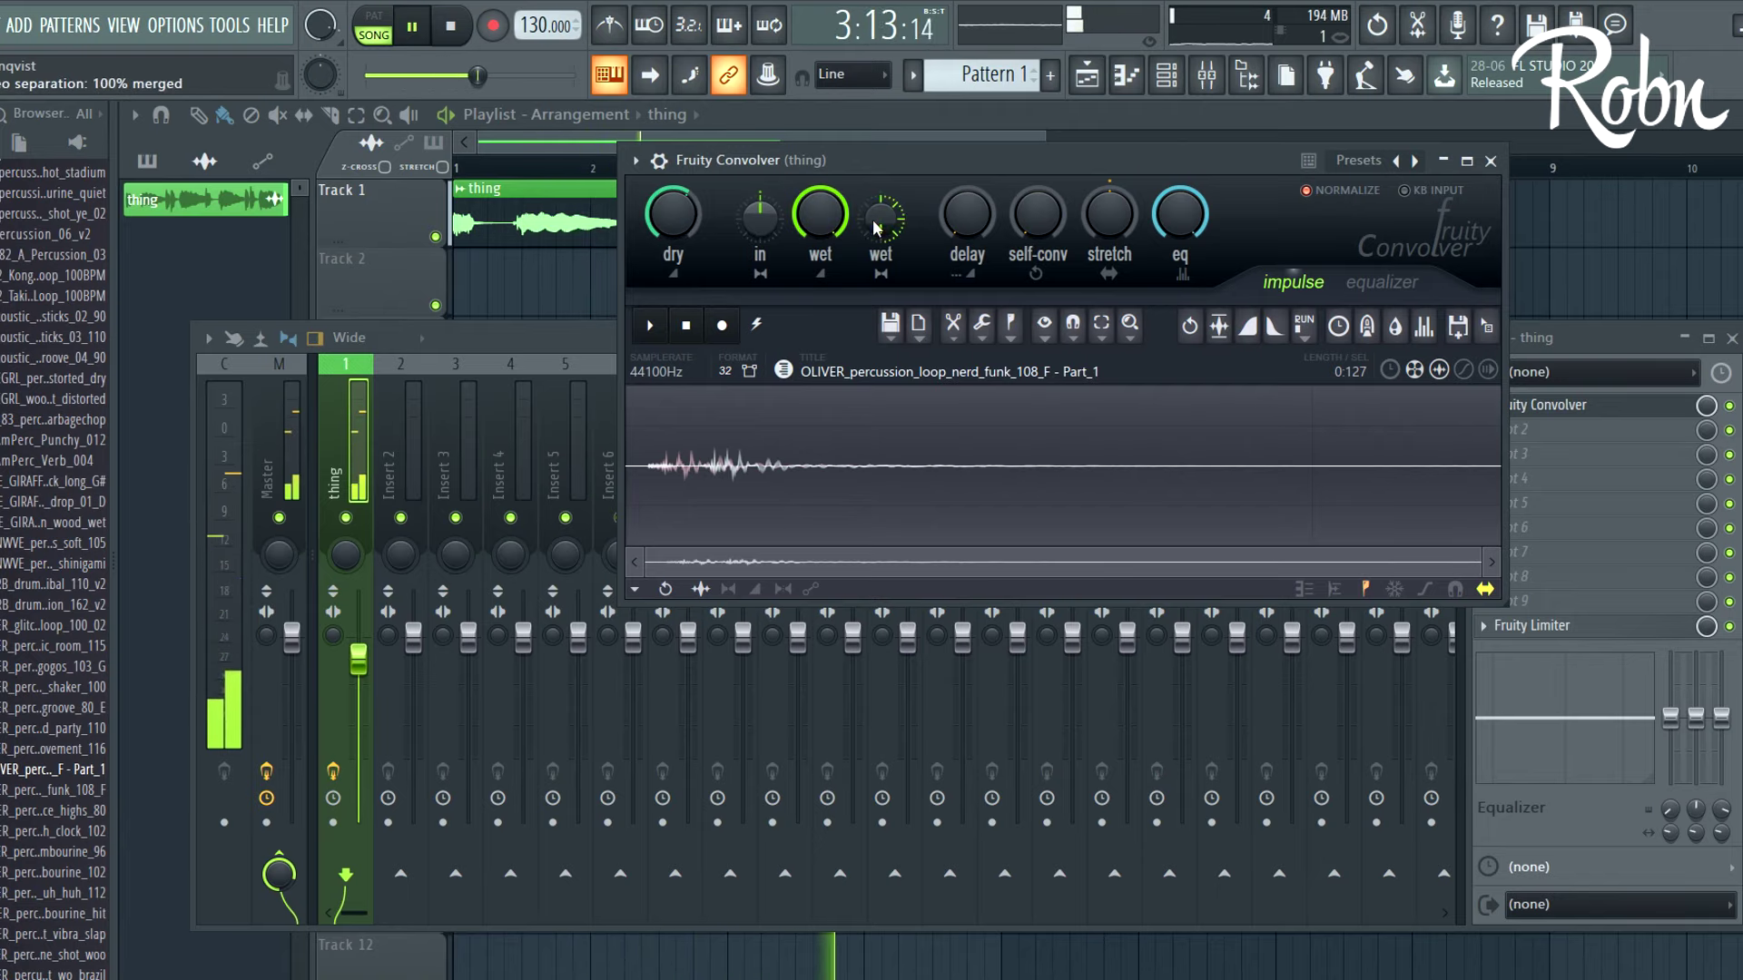
mouse_move(876, 227)
mouse_down()
mouse_move(877, 196)
mouse_move(894, 272)
mouse_move(894, 238)
mouse_up()
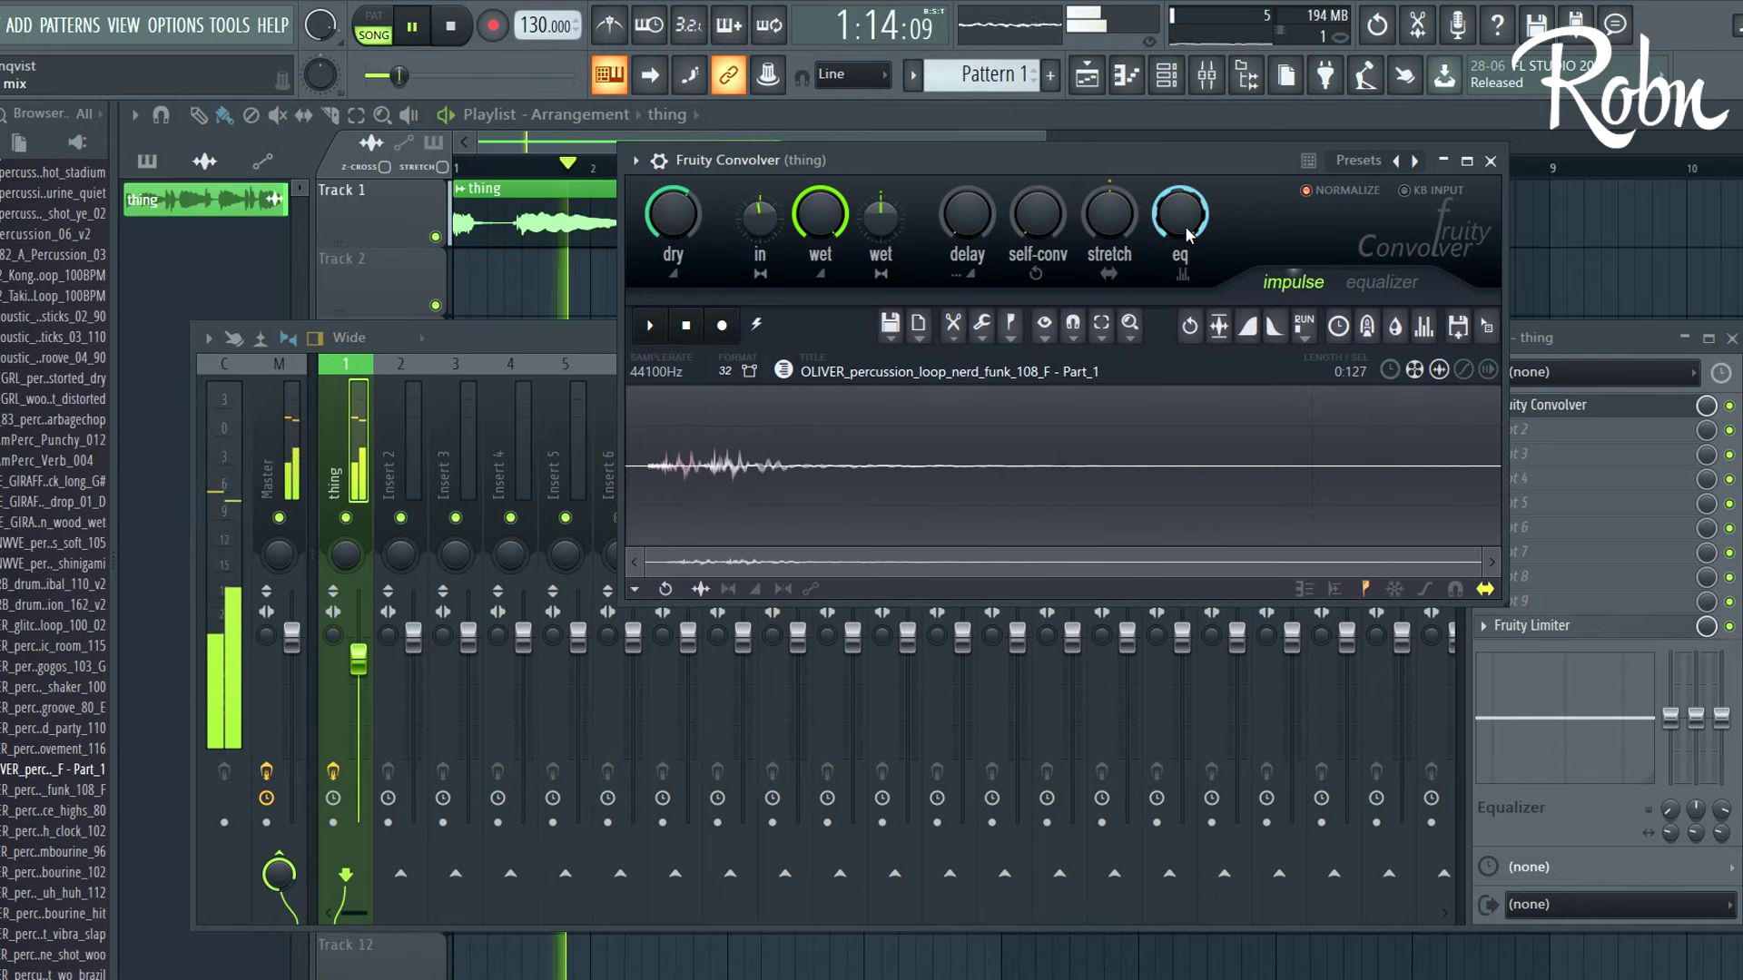
drag(1187, 233, 1187, 232)
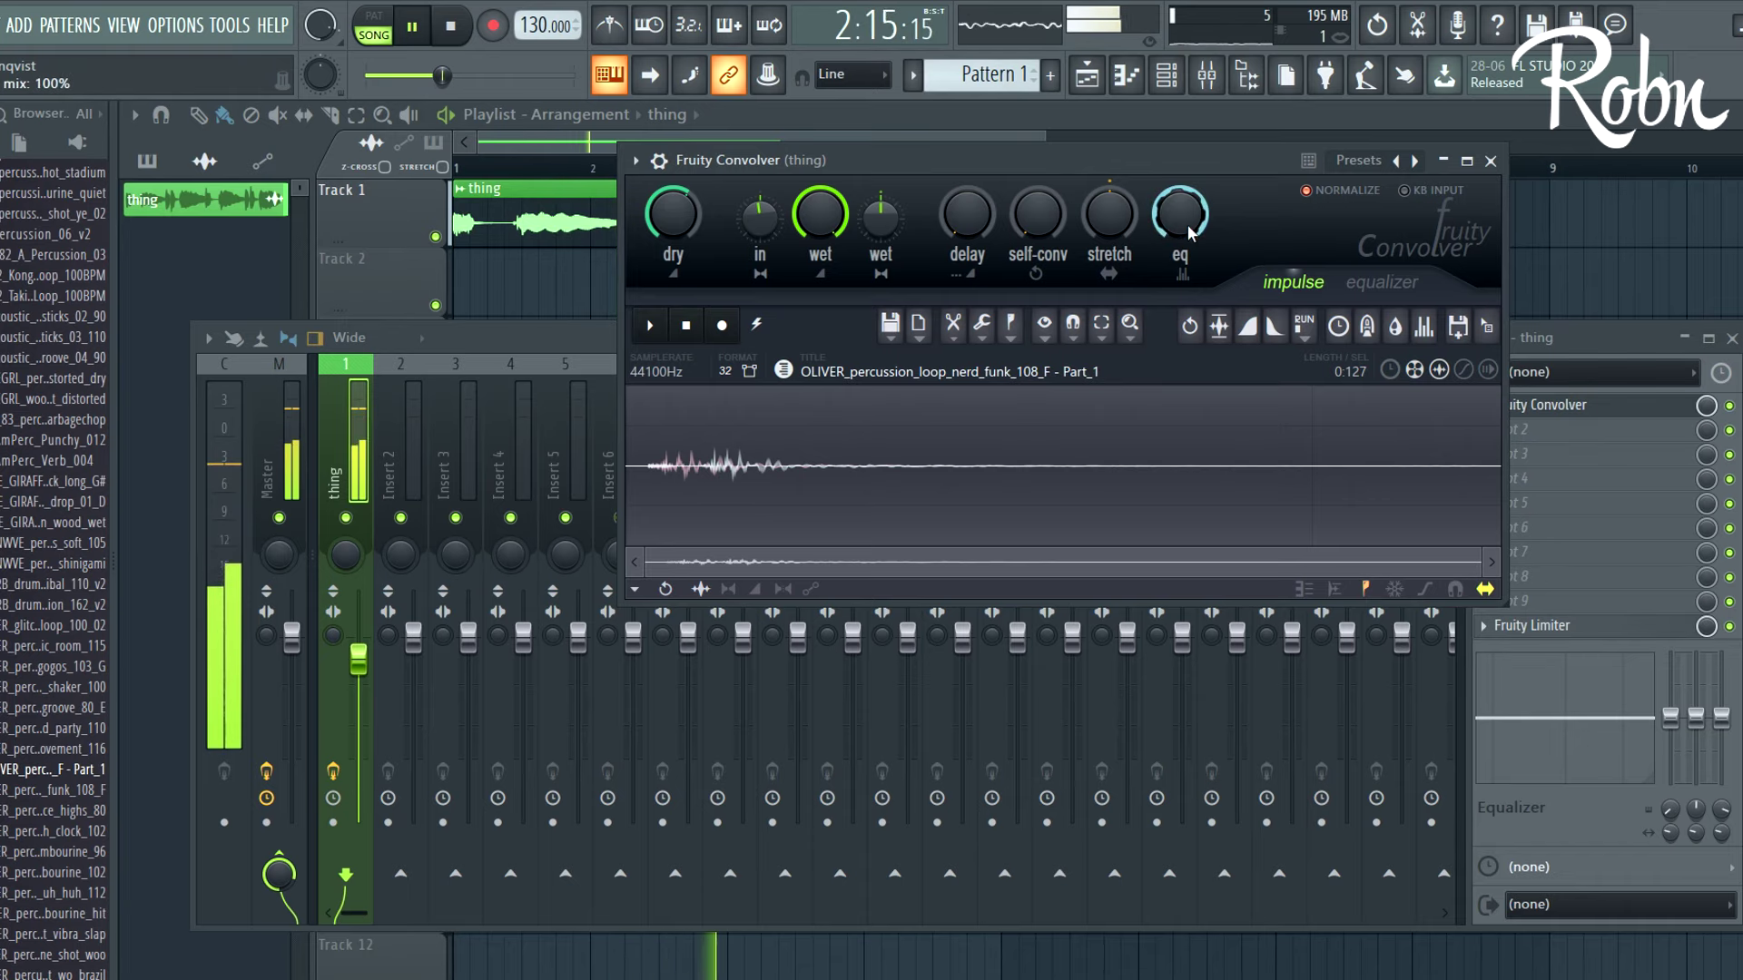
Stop playback, load OLIVER_percussion_one_shot_vibra_slap as the Convolver impulse and play the song
key(space)
drag(31, 935, 819, 450)
key(space)
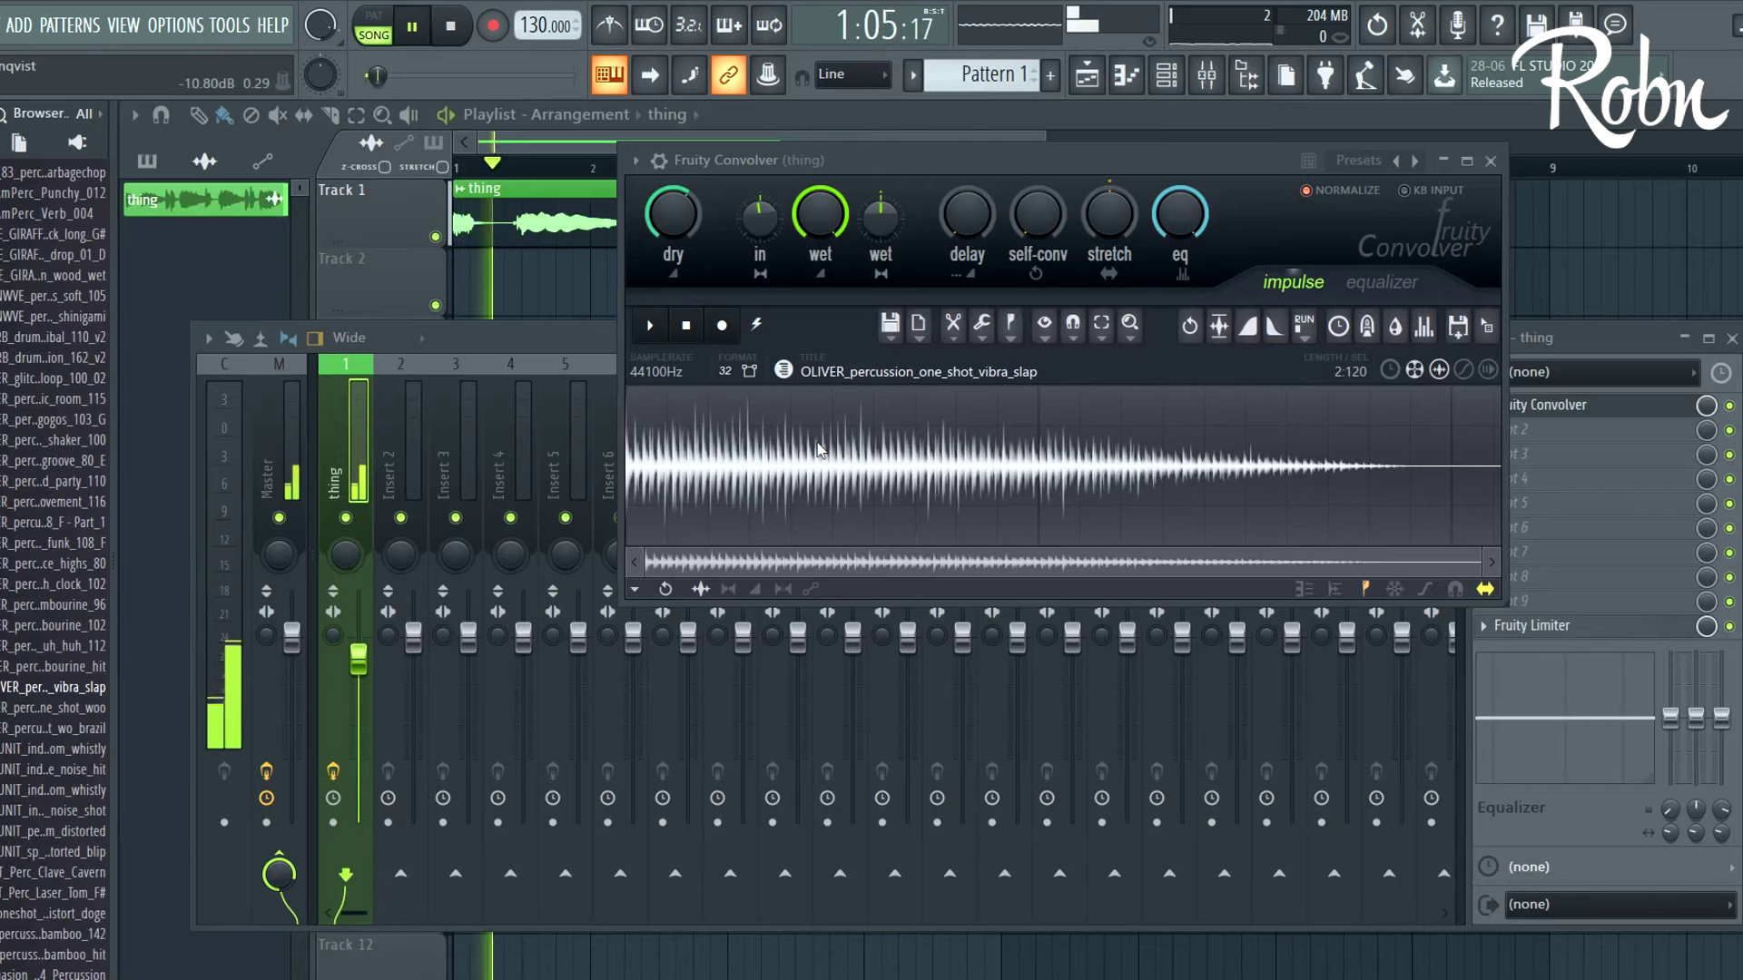
Stop playback, load OLIVER_percussion_one_shot_woo as the Convolver impulse and play the song
key(space)
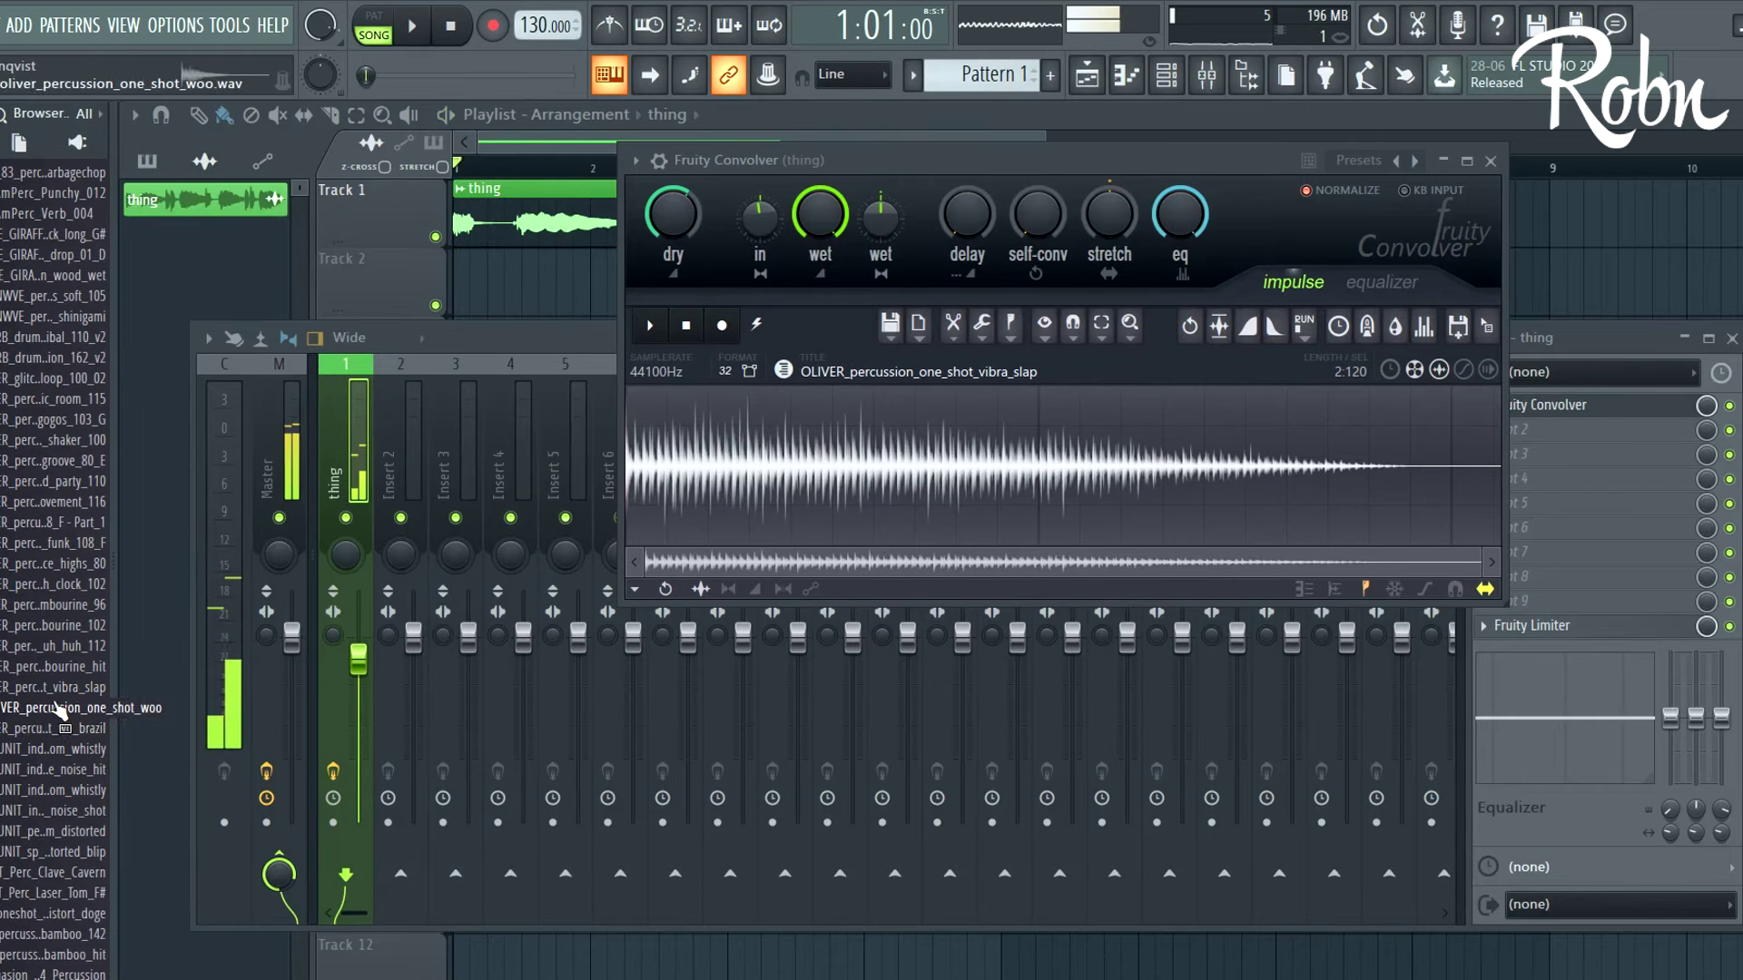
drag(57, 710, 820, 449)
key(space)
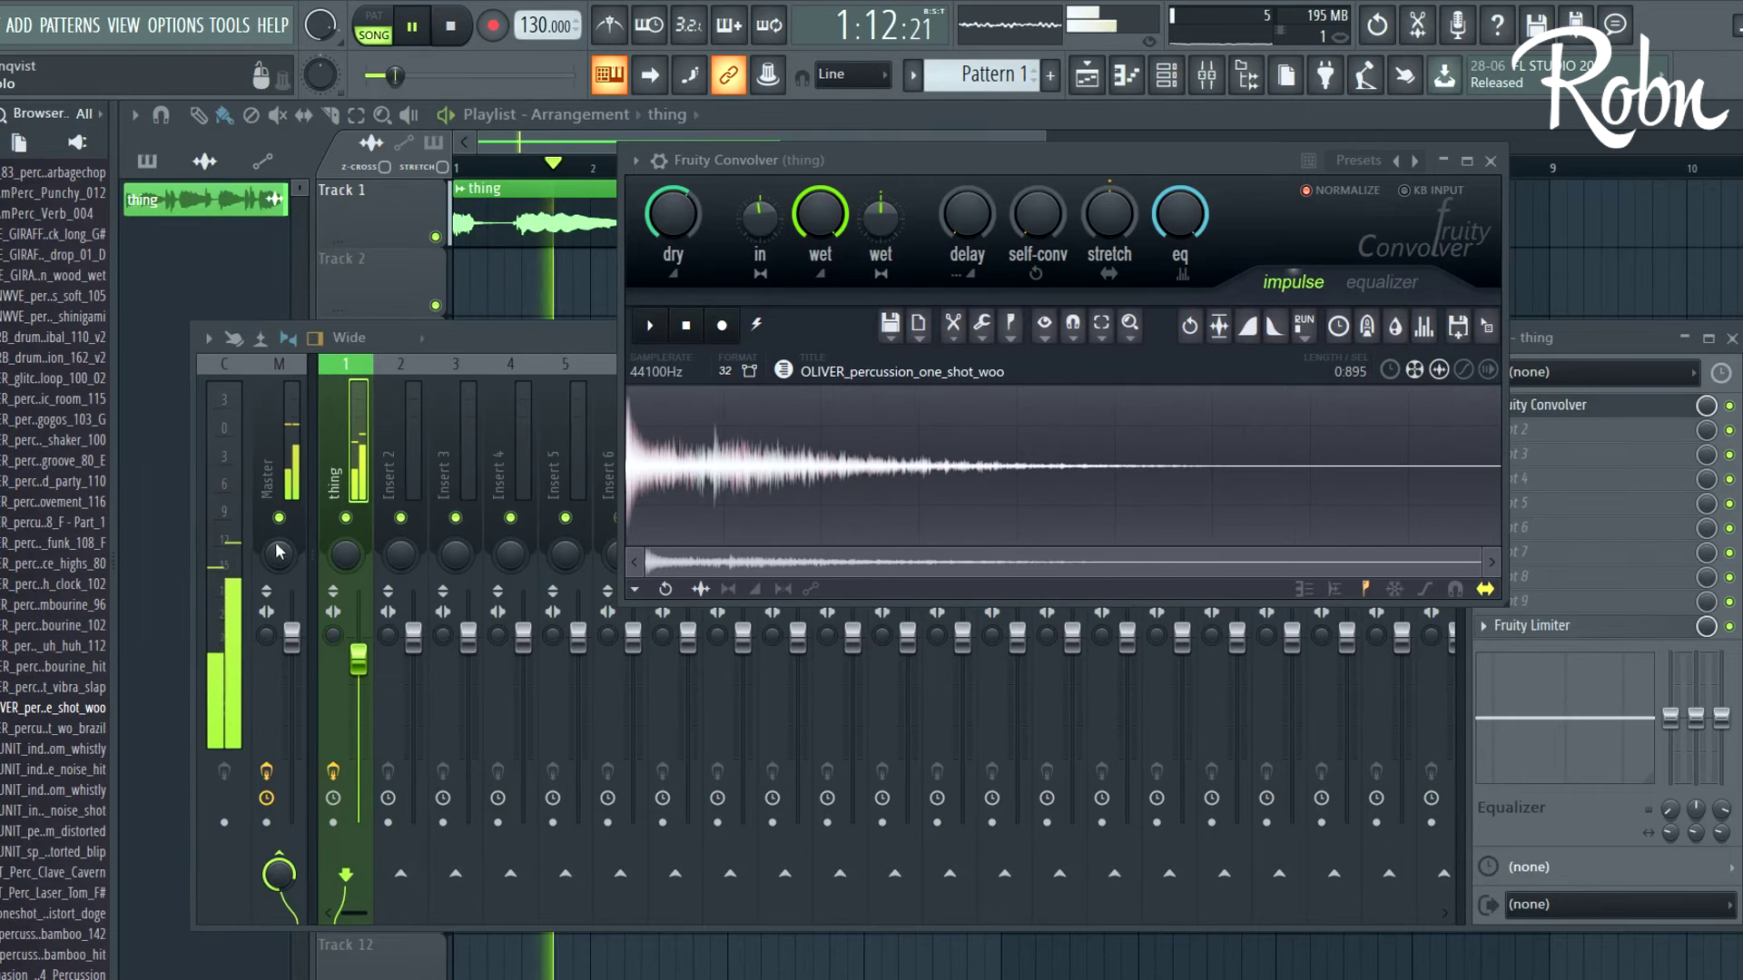
Replace the Convolver impulse with OLIVER_percussion_one_shot_wo_brazil while the song keeps playing
scroll(64, 599, down, 3)
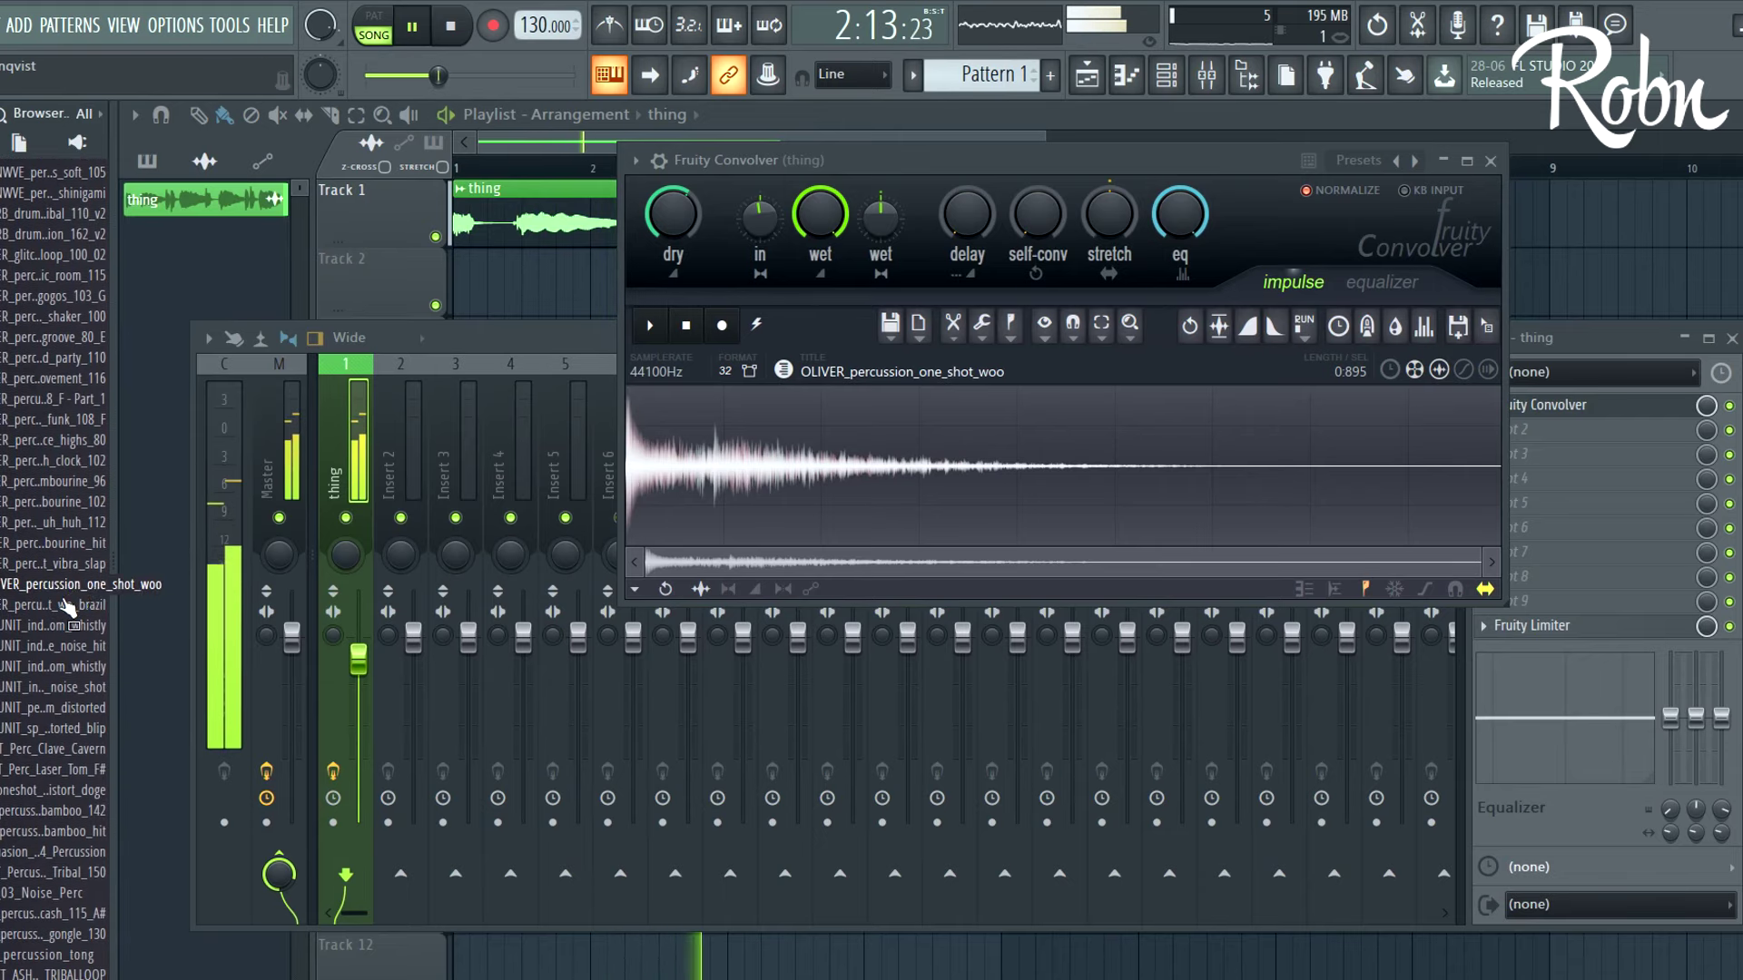
drag(67, 606, 889, 354)
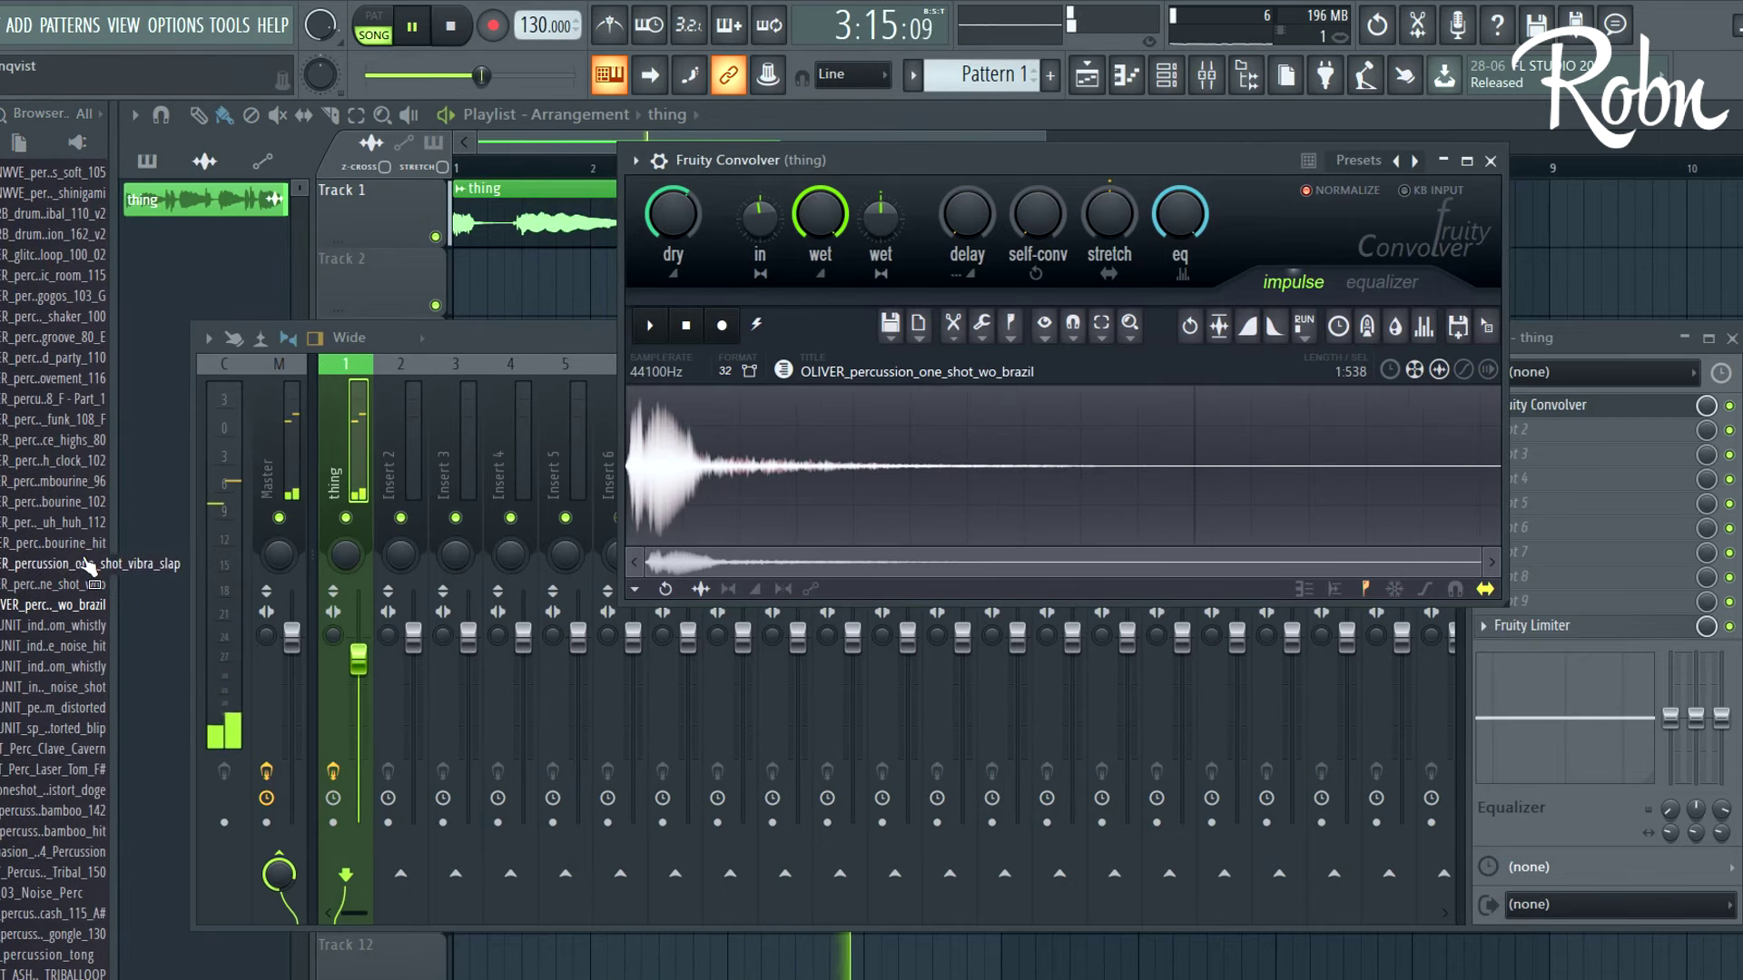
Stop playback, load ORBIT_Perc_Clave_Cavern as the Convolver impulse and play the song
scroll(59, 558, down, 3)
key(space)
click(63, 585)
click(14, 628)
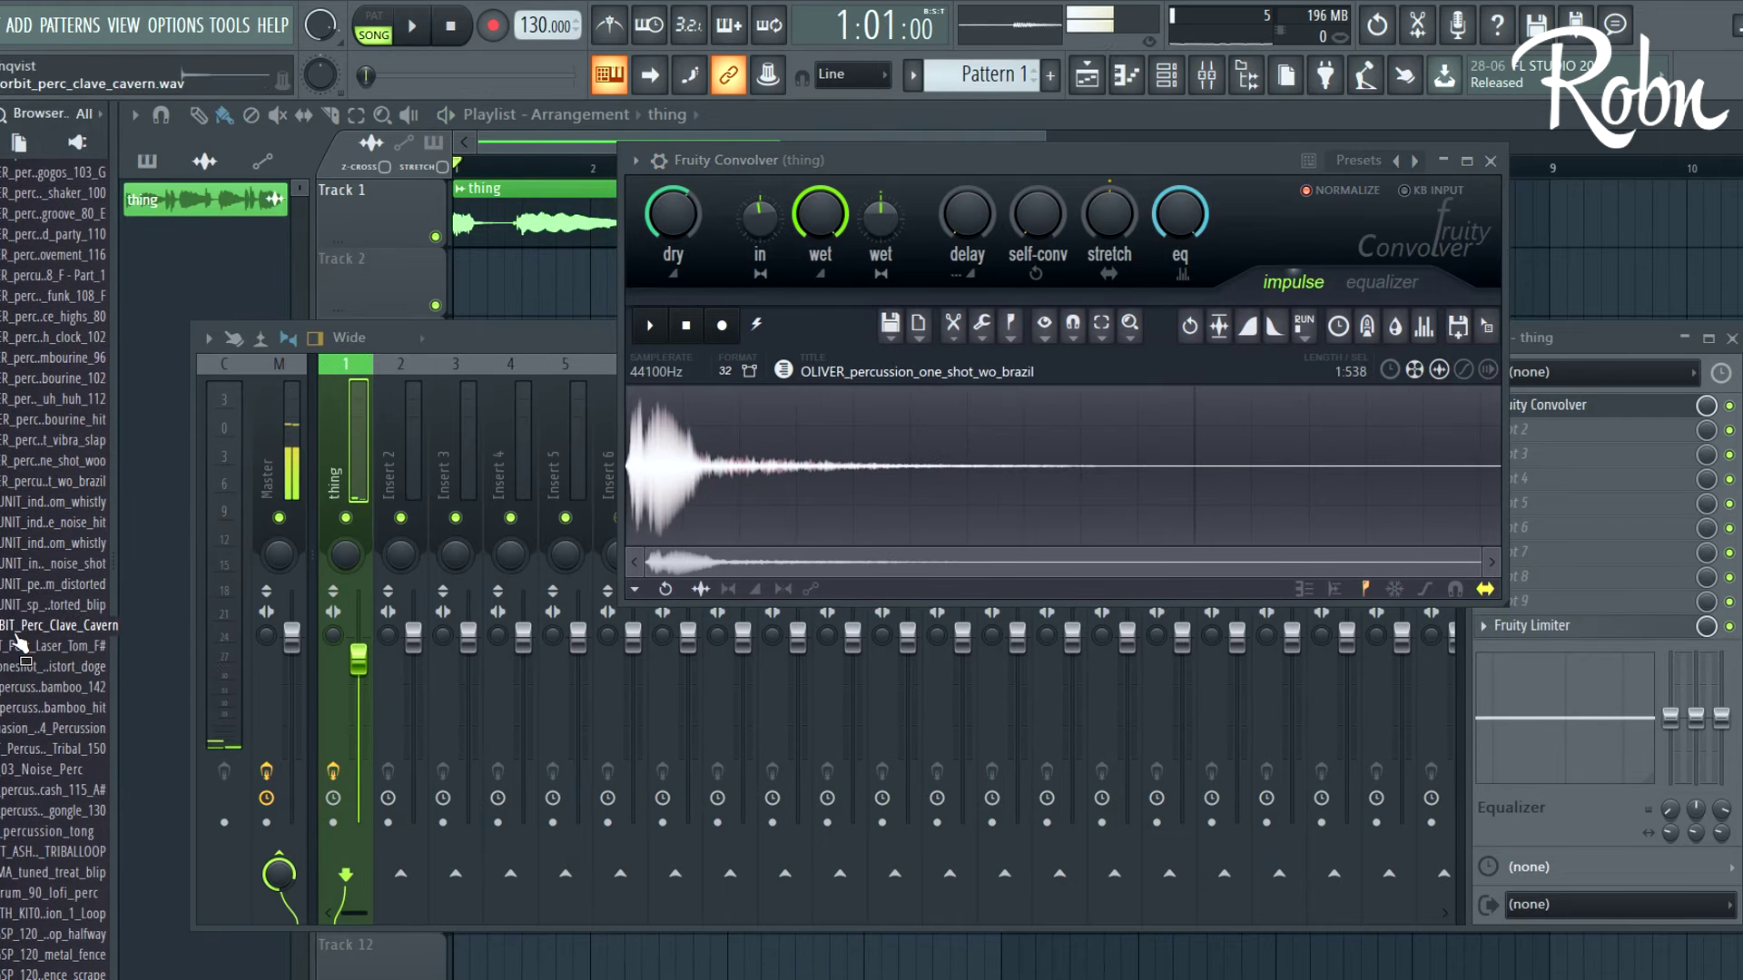
drag(481, 554, 708, 463)
key(space)
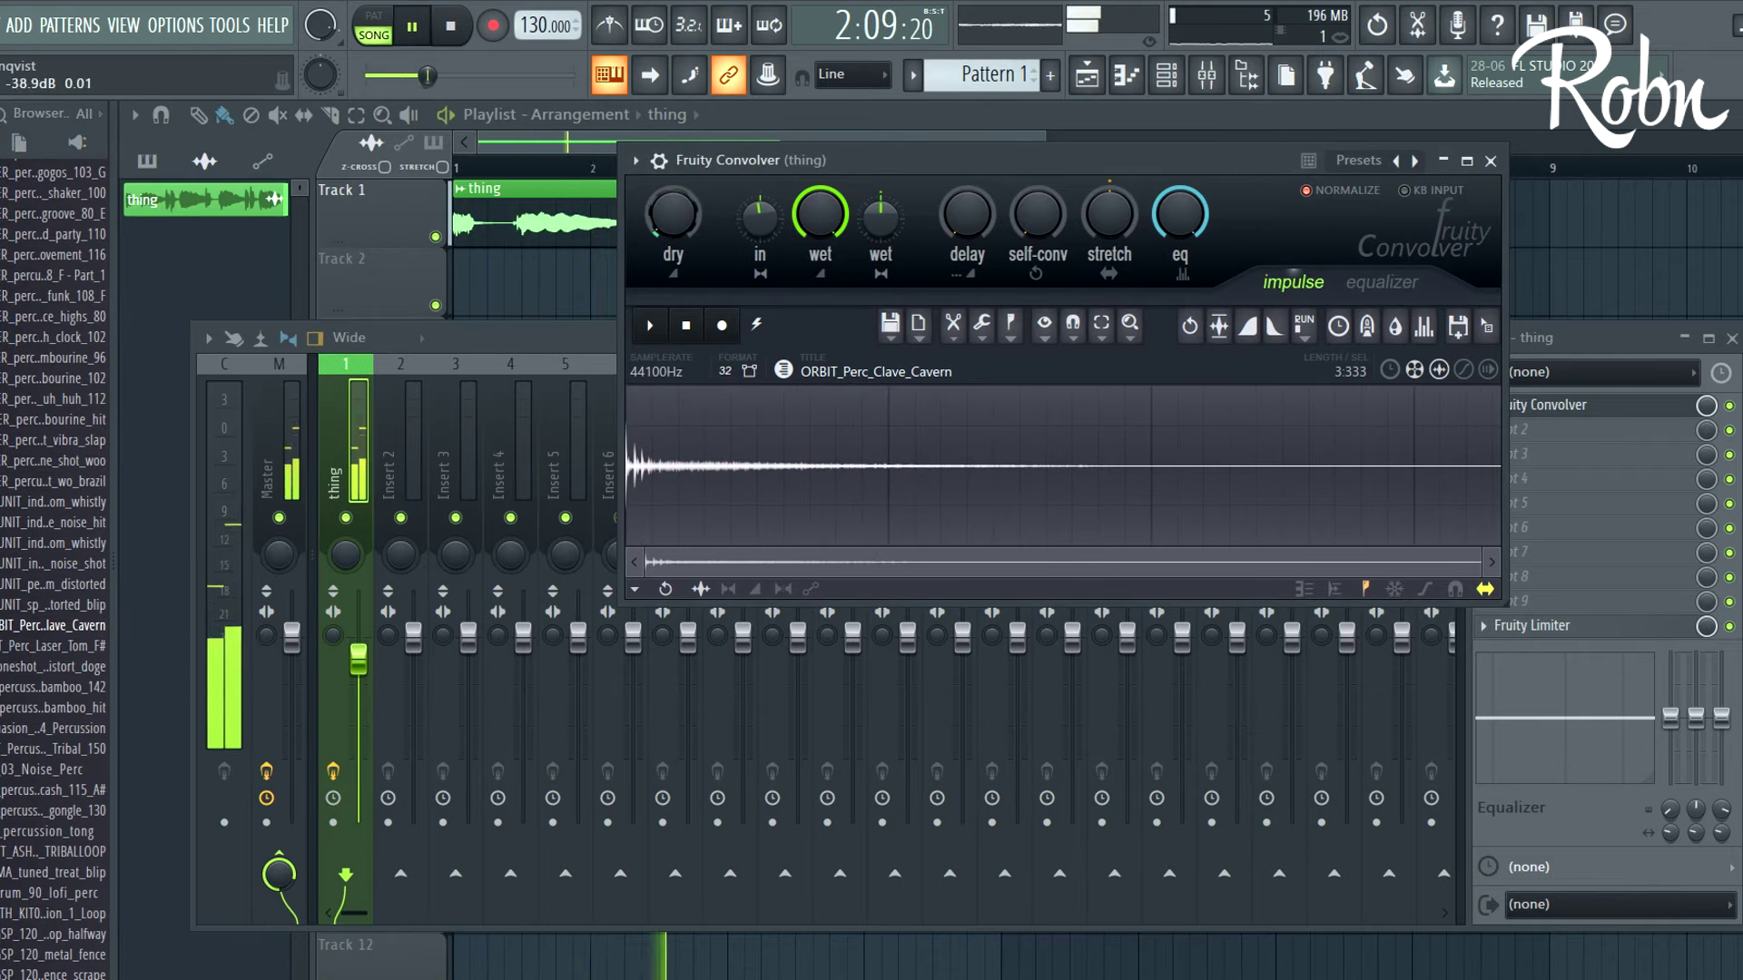
Stop playback, load SO_GSP_stone_perc_flam_one_shot_loose as the Convolver impulse and play the song with the stretch at 50%
key(space)
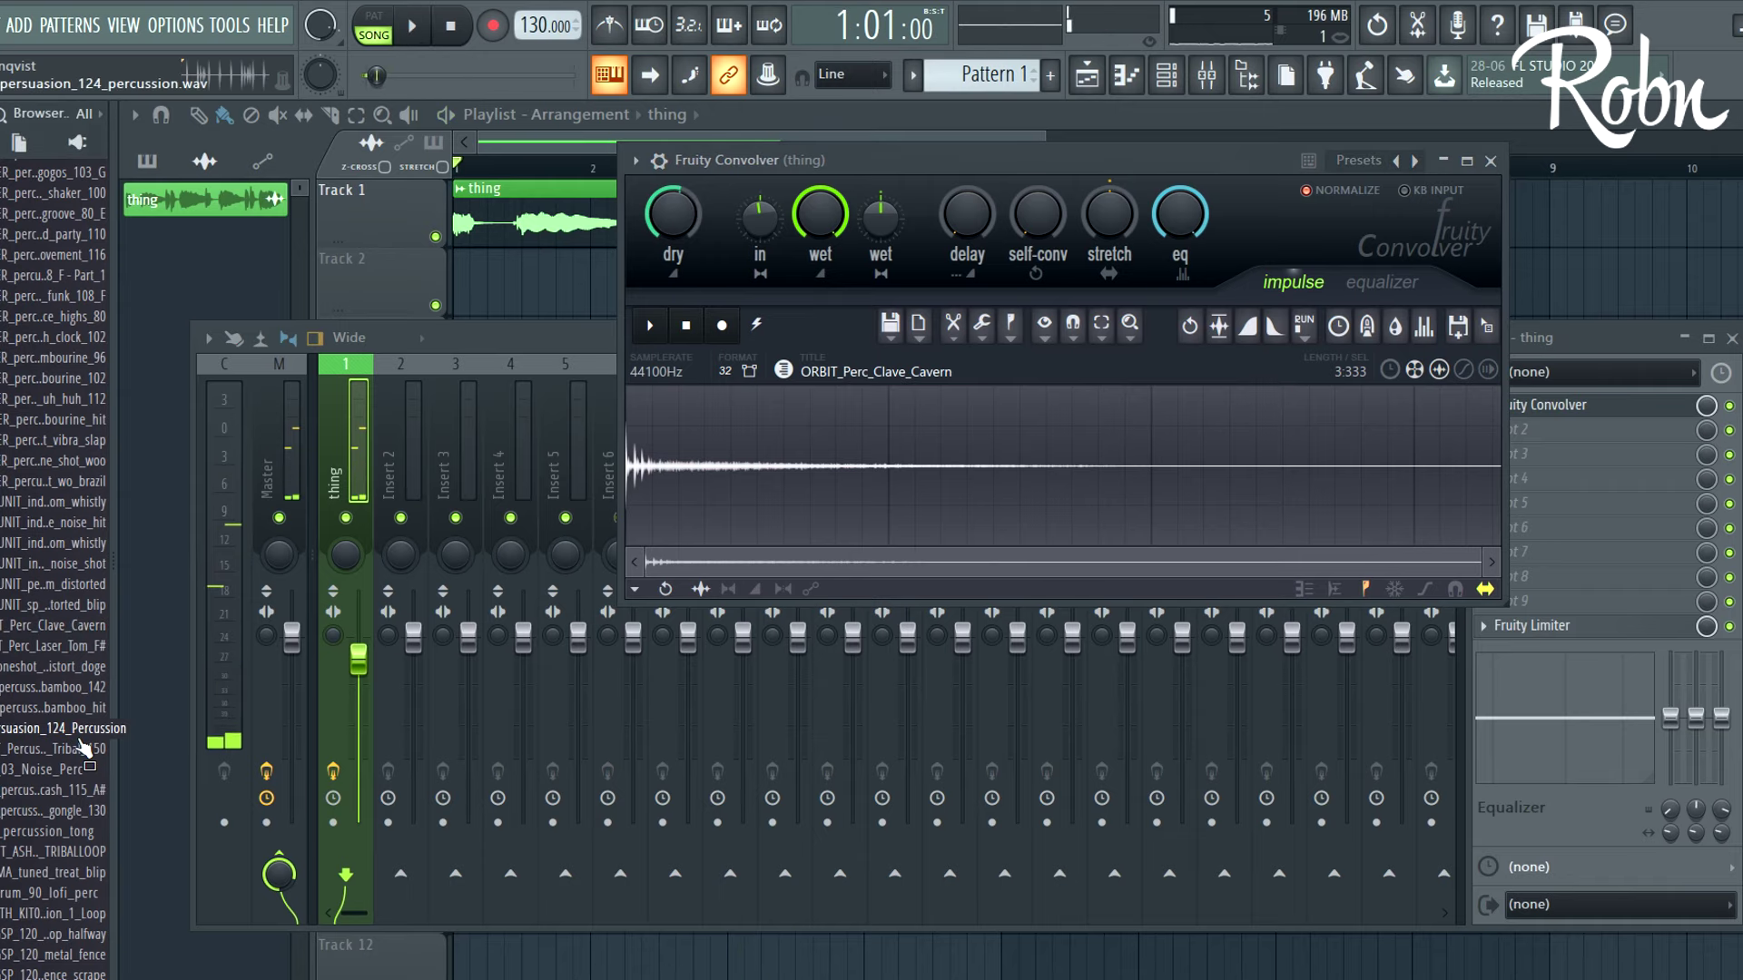
scroll(50, 607, down, 6)
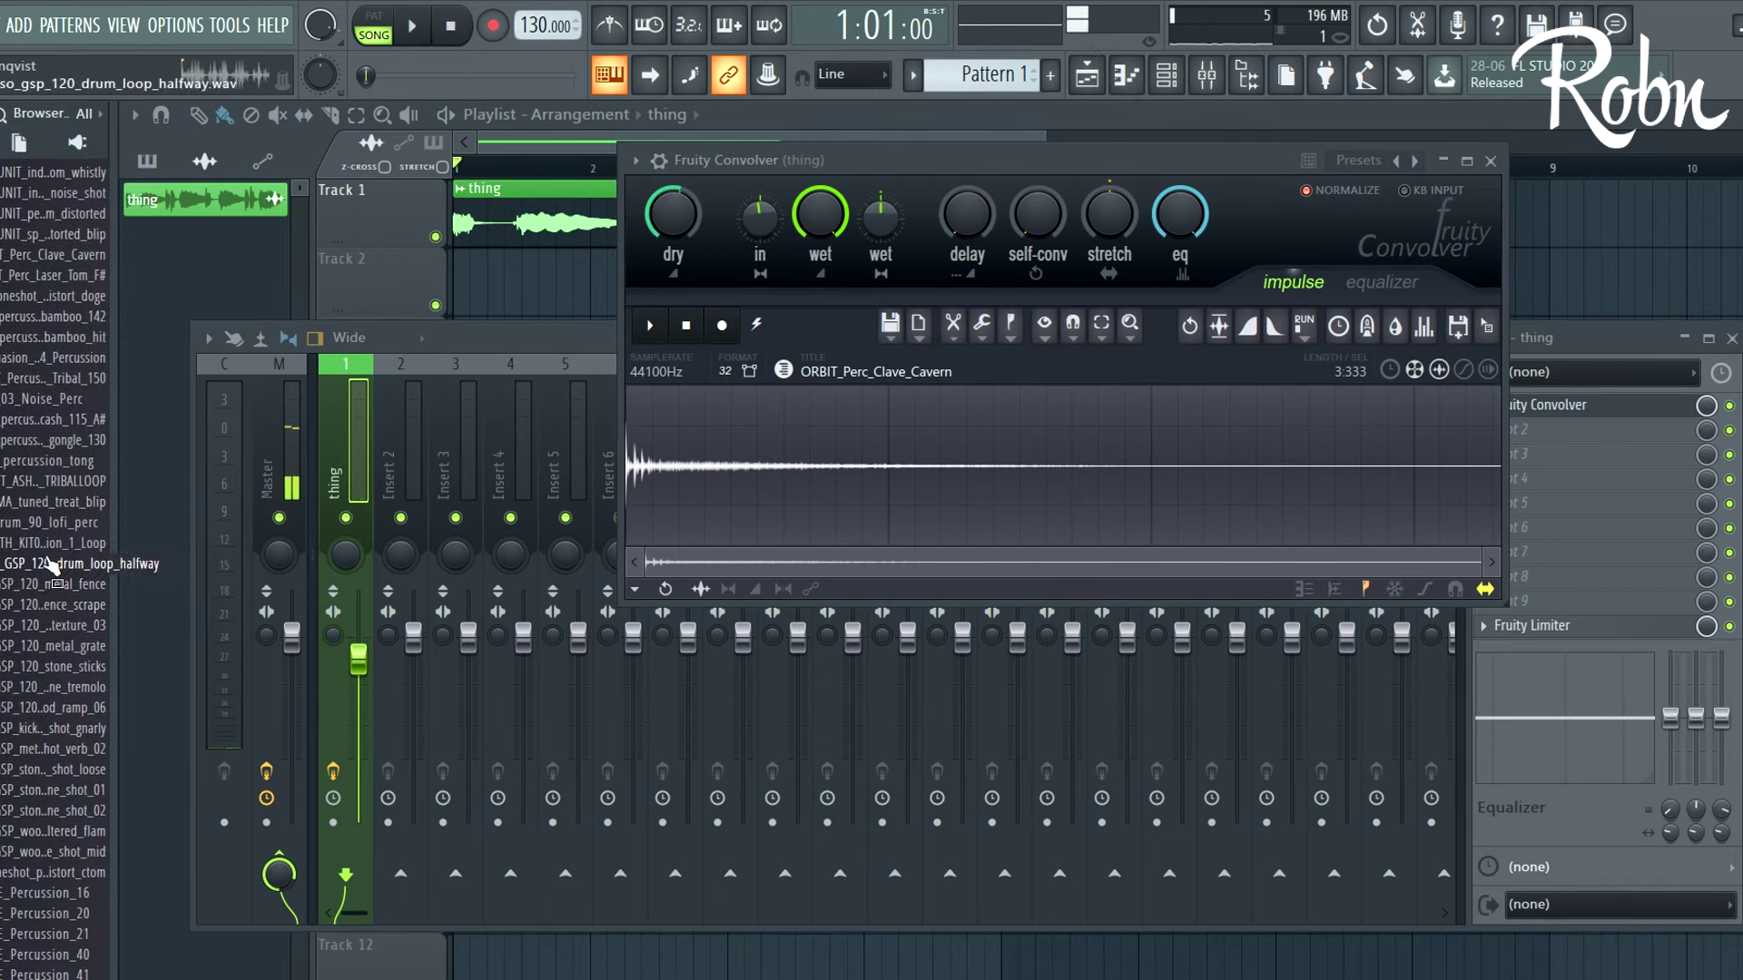
click(31, 710)
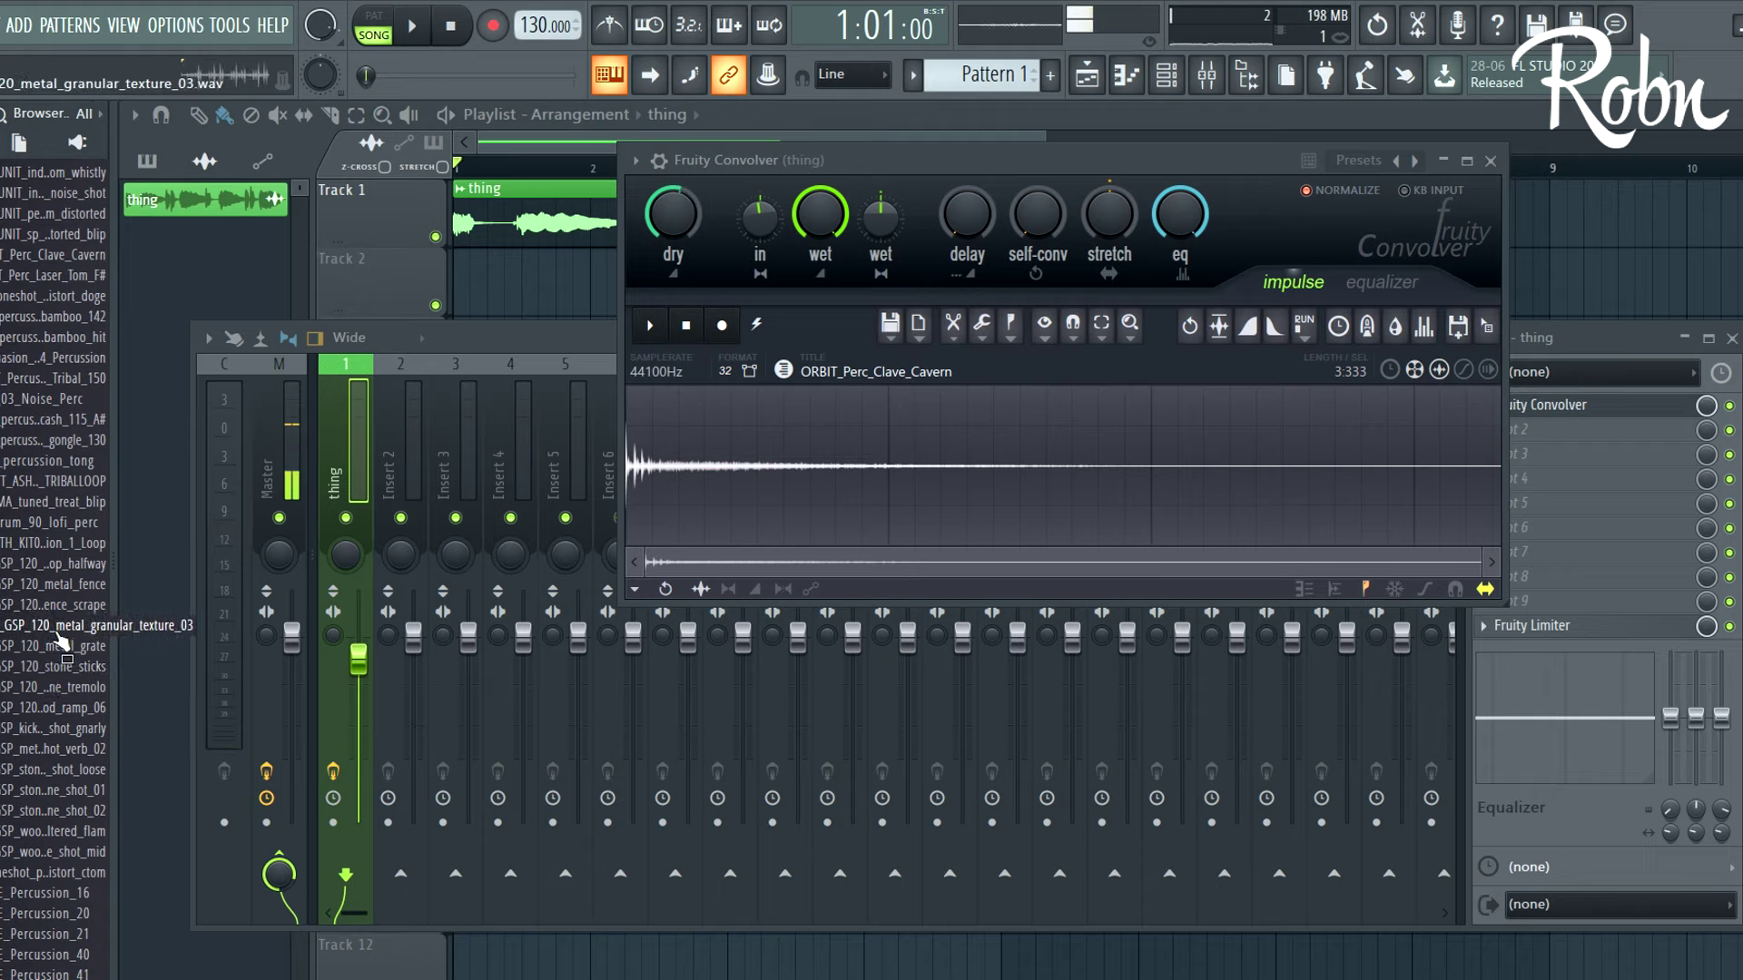
click(41, 769)
drag(46, 781, 873, 472)
key(space)
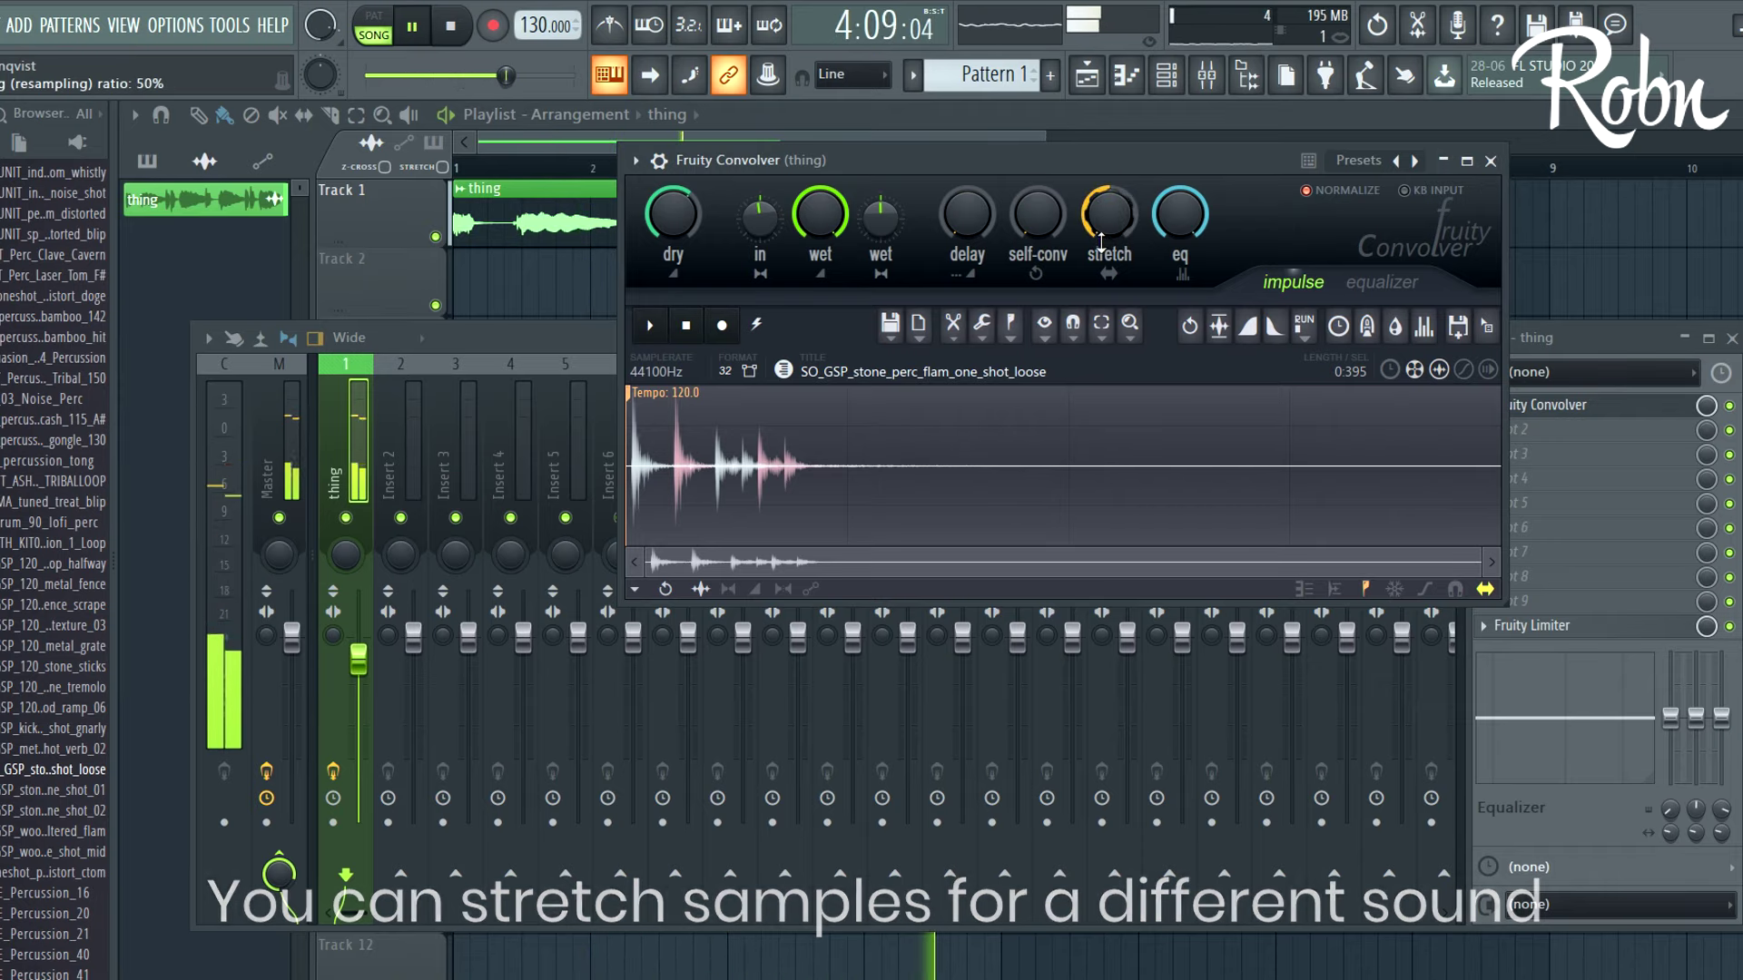
Turn the Convolver's dry level fully down and return the stretch to its default during playback
drag(673, 216, 673, 268)
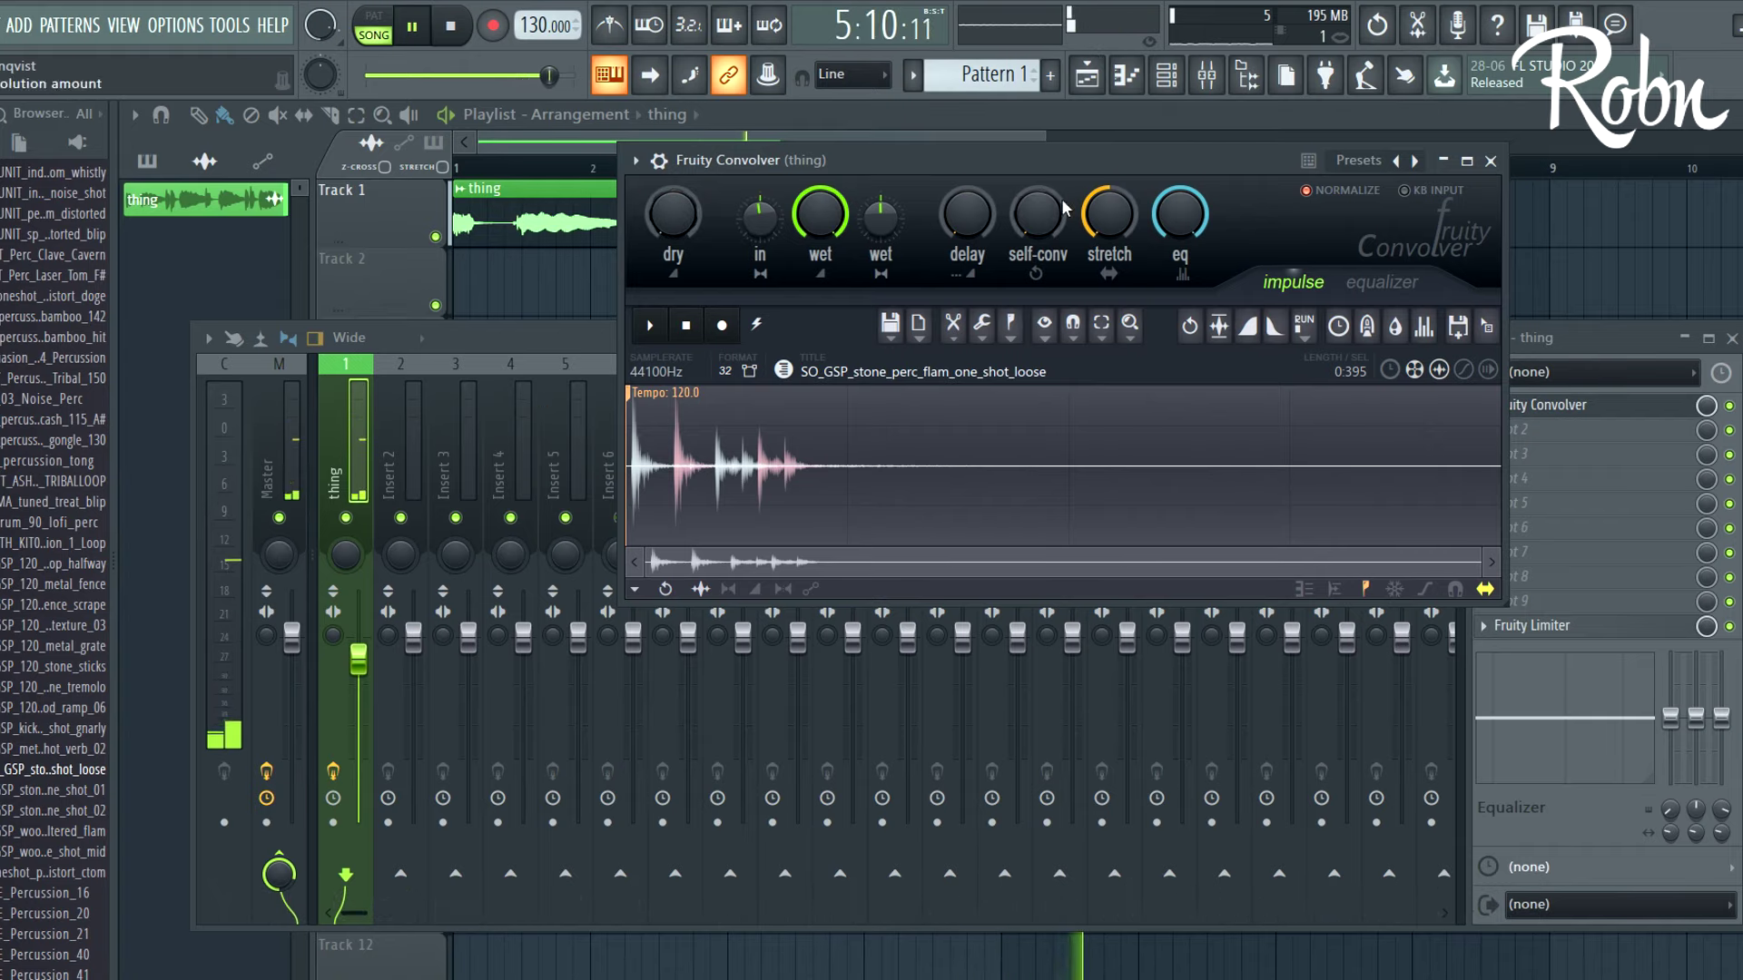
scroll(1111, 216, up, 5)
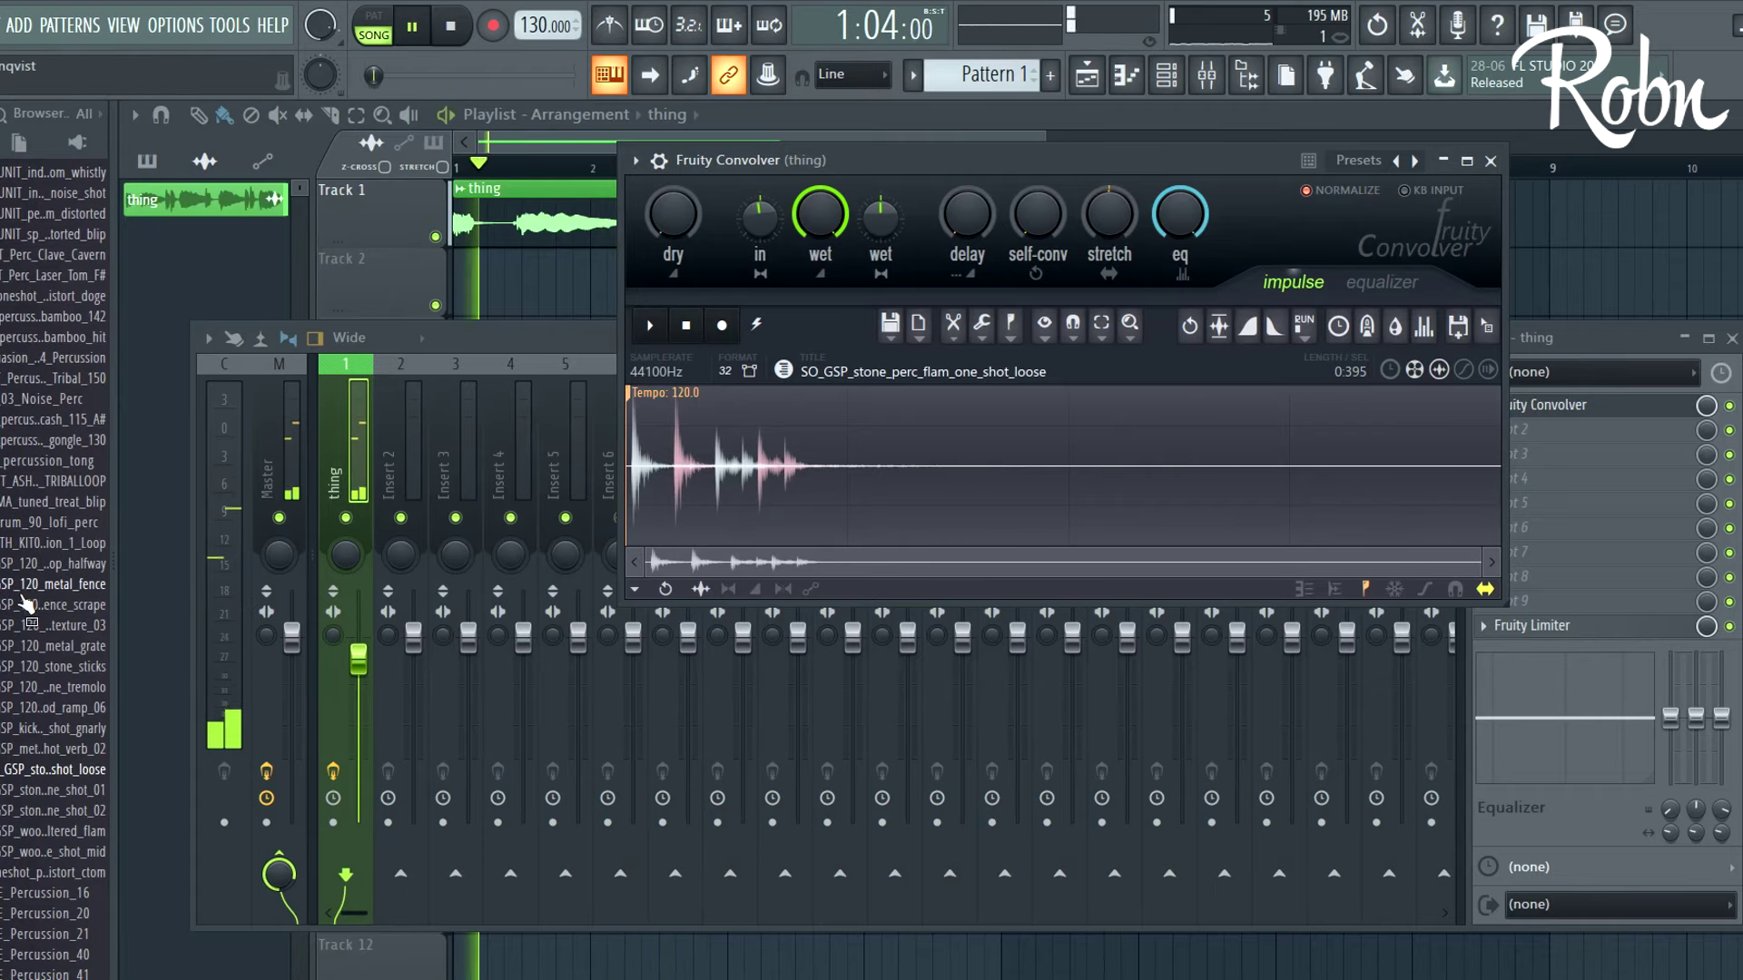
Load SO_GSP_wood_perc_one_shot_filtered_flam as the Convolver impulse and play the song from the start
click(36, 809)
drag(26, 843, 760, 474)
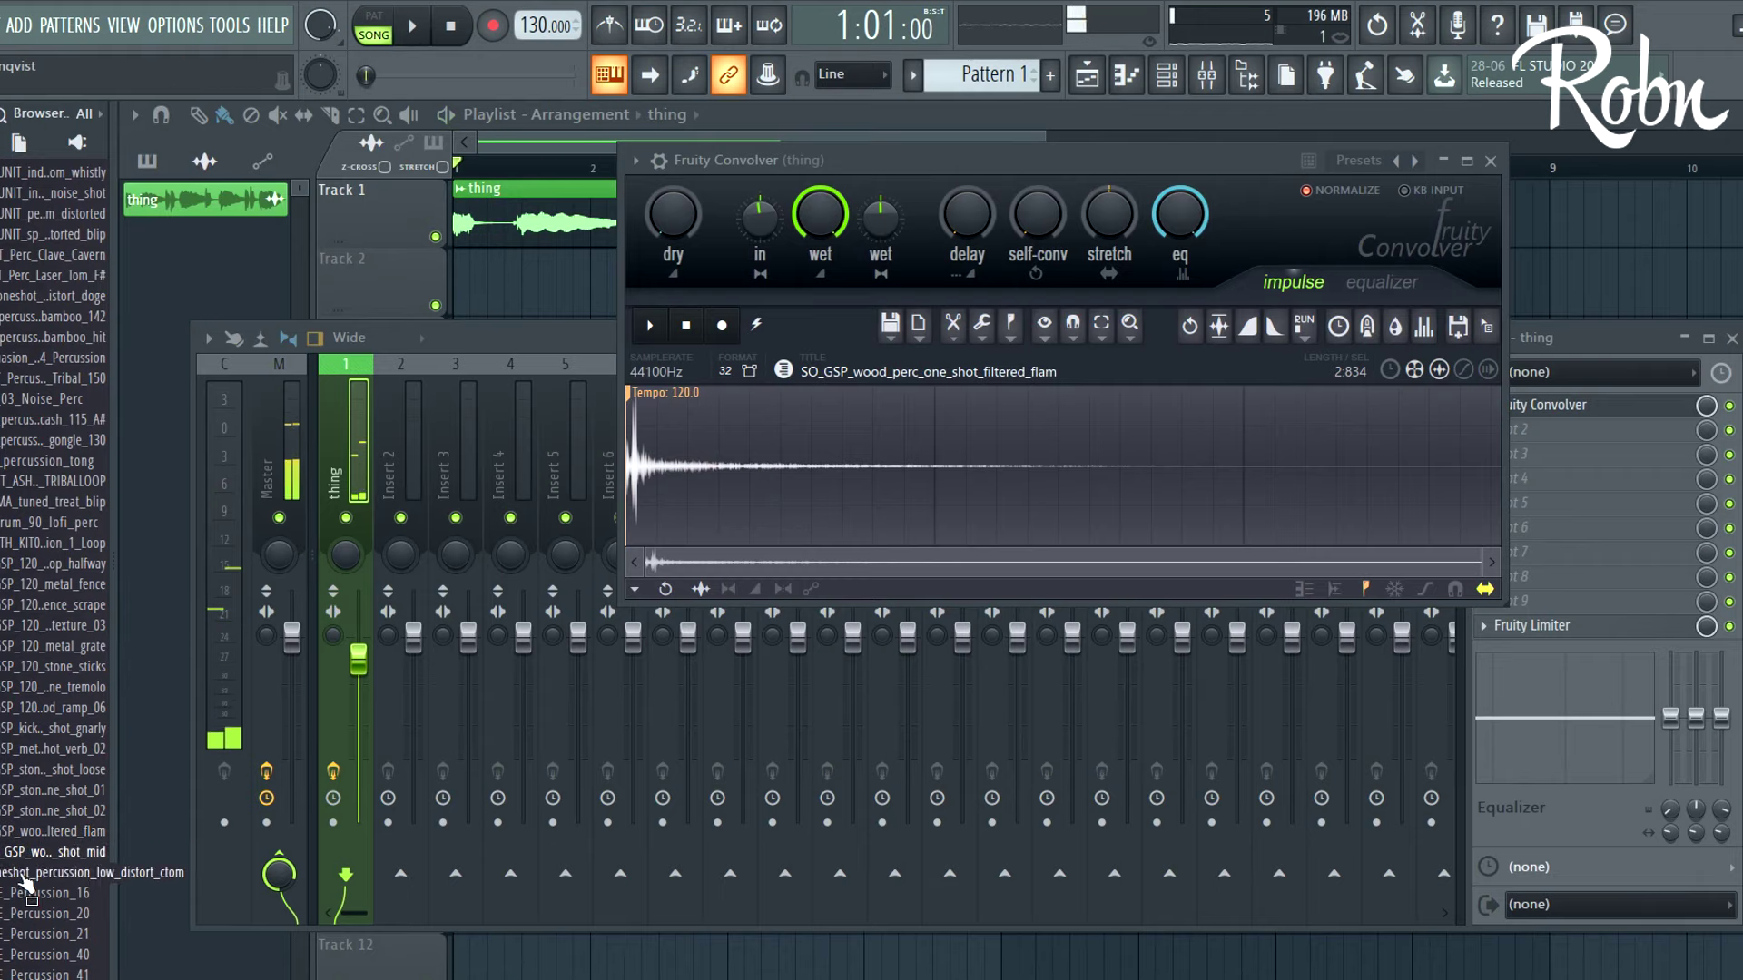
key(space)
Replace the impulse with SO_GSP_wood_perc_ramp_one_shot_mid, lower its stretch during playback and stop the song
drag(36, 851, 853, 470)
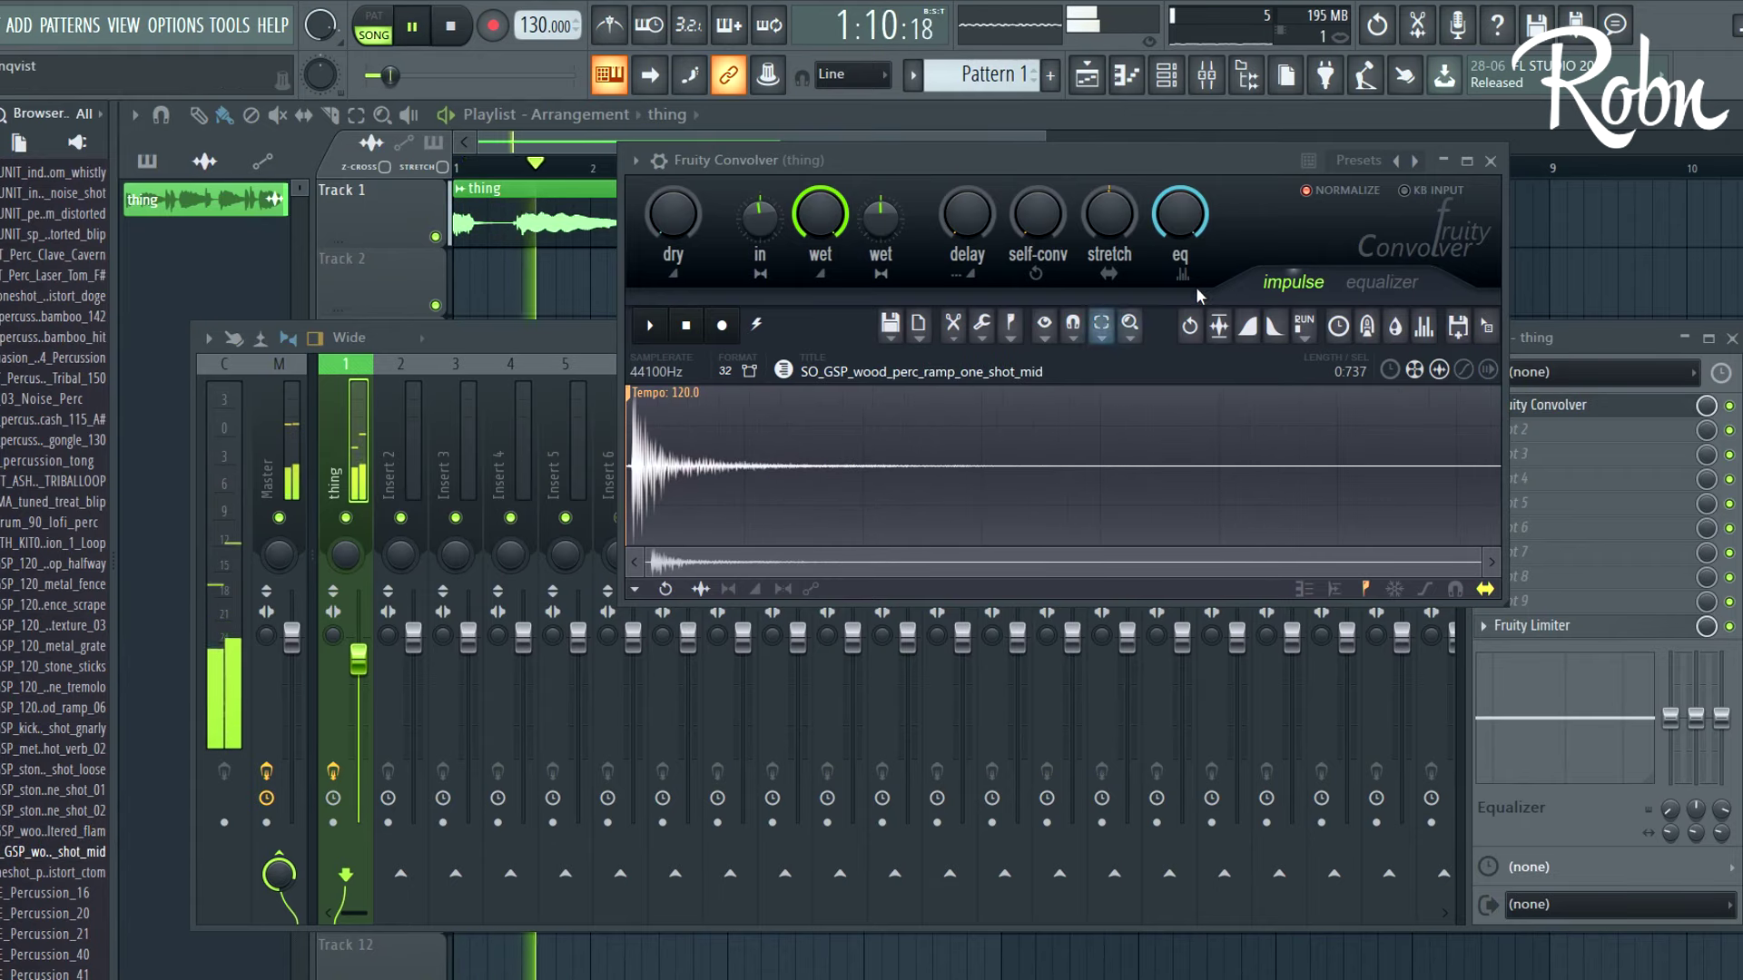
mouse_move(1122, 224)
mouse_down()
mouse_move(1133, 207)
mouse_move(1106, 225)
mouse_up()
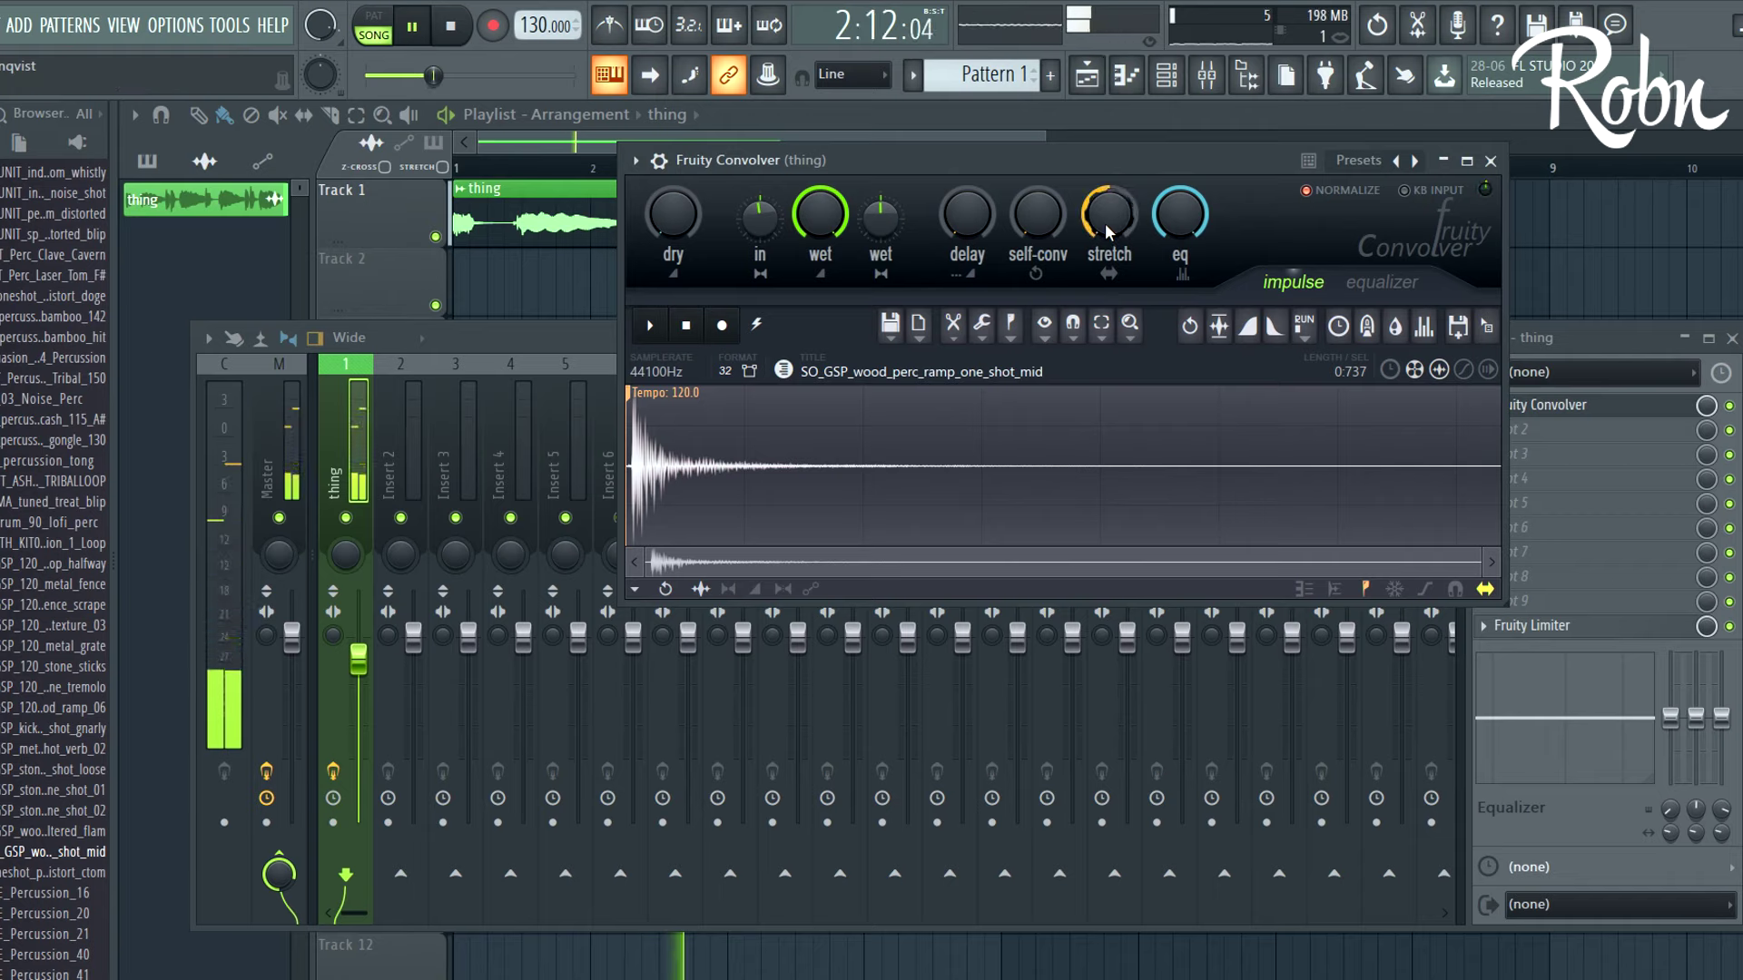
key(space)
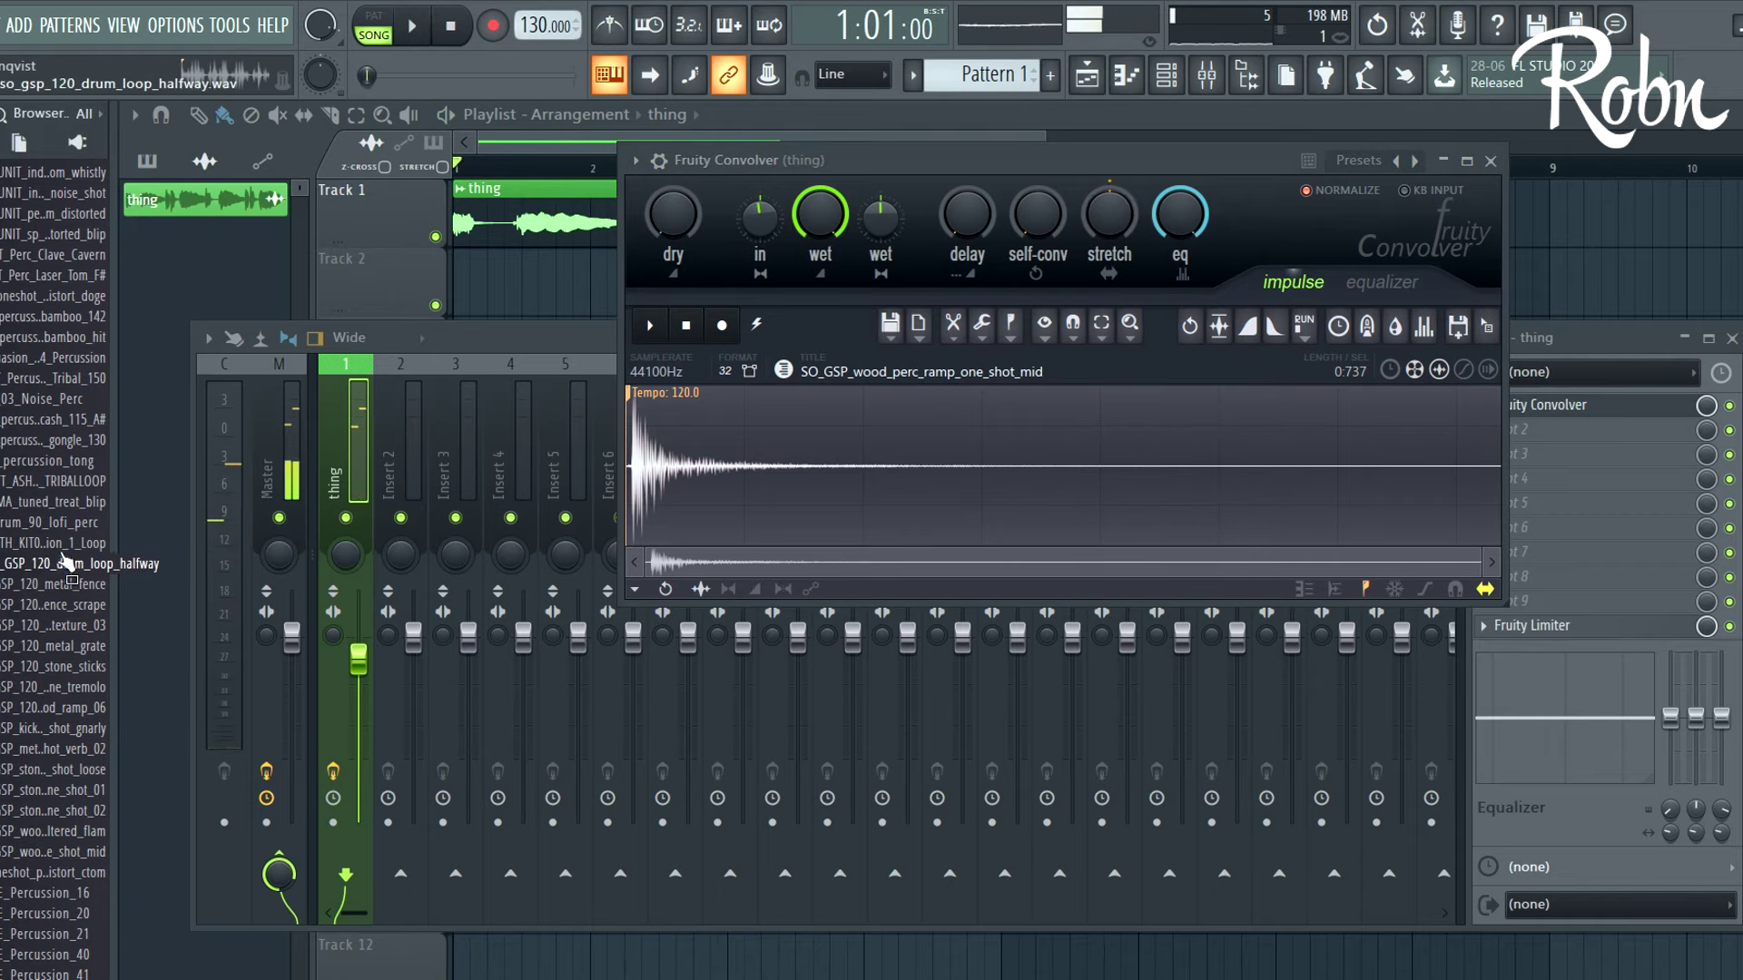
Load SO_GSP_120_drum_loop_halfway as the Convolver impulse and play the song with the stretch at its default
drag(50, 579, 908, 445)
key(space)
drag(1109, 214, 1110, 211)
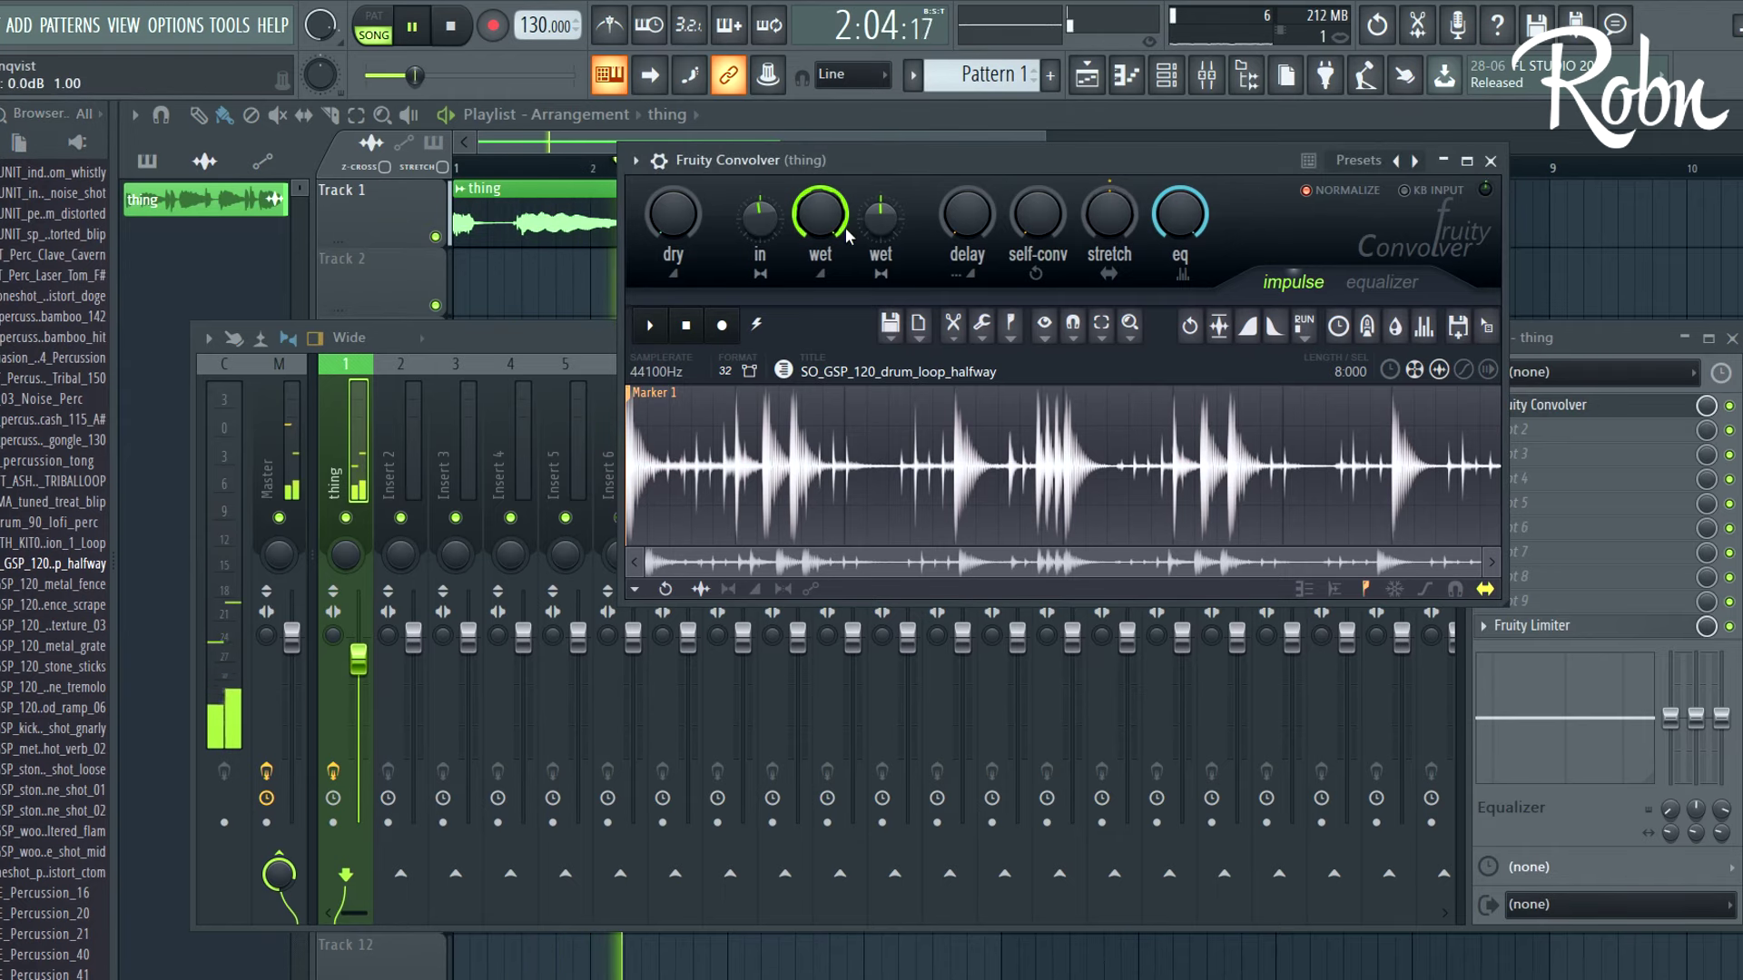
Stop playback, load SS_percussion_loop_grape_140 as the Convolver impulse and play the song
scroll(54, 563, down, 6)
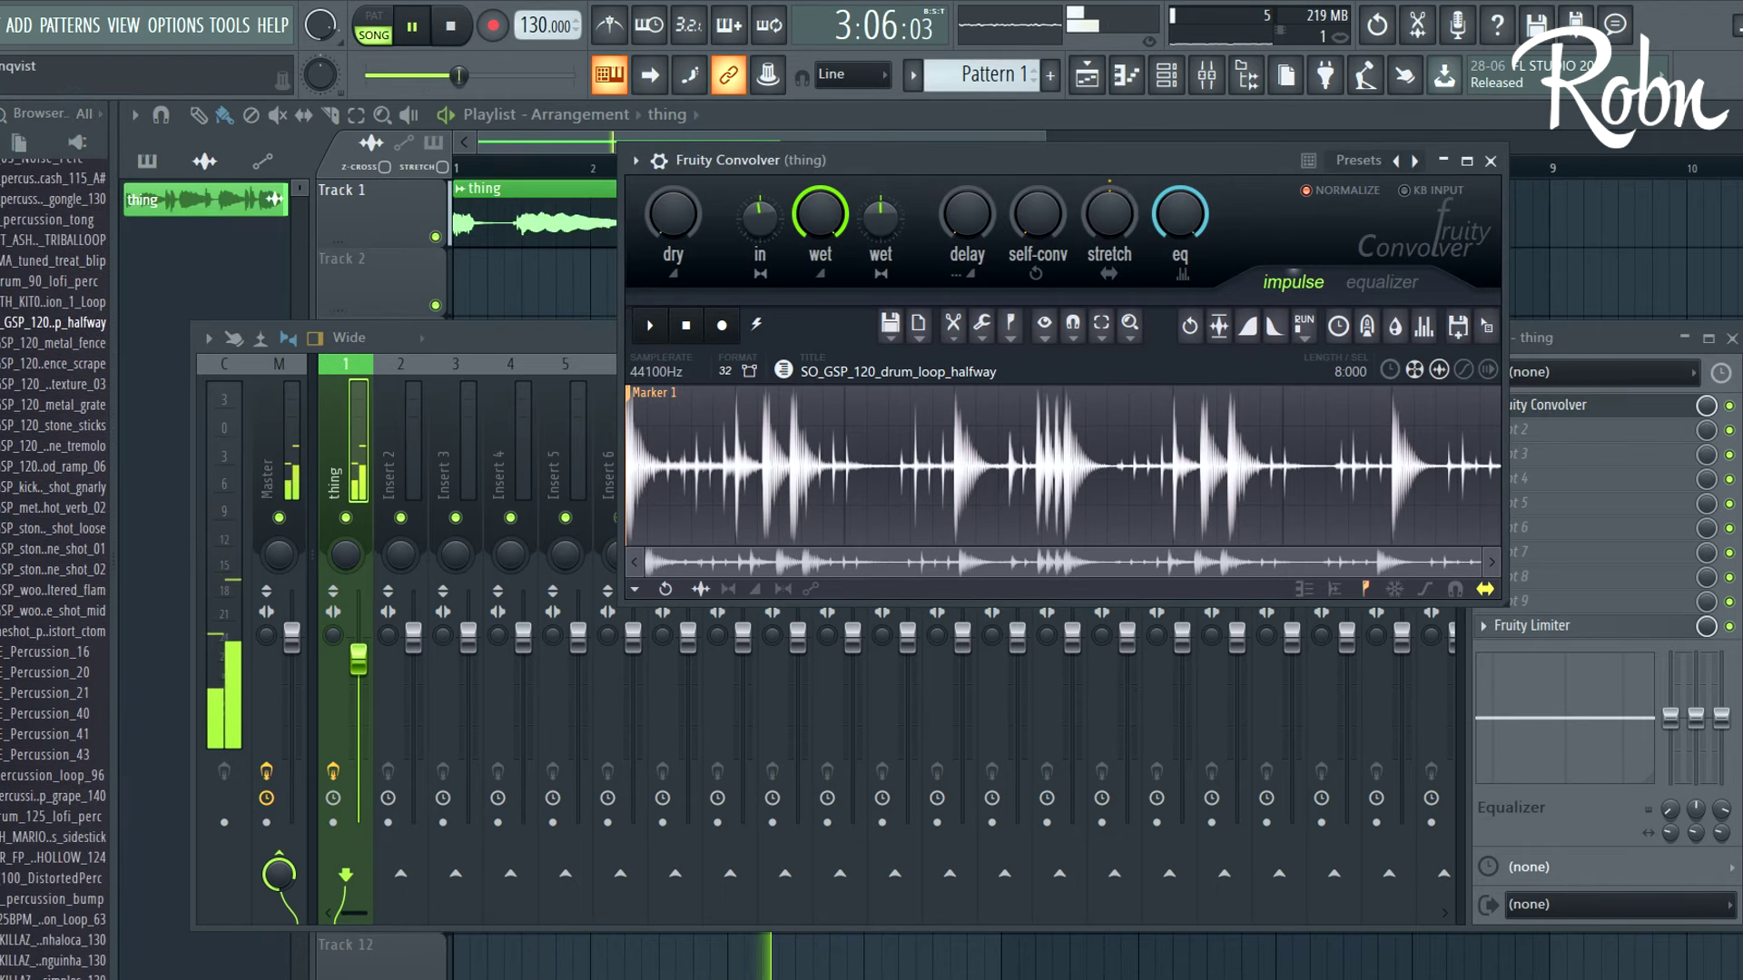
key(space)
click(9, 672)
drag(11, 686, 908, 444)
key(space)
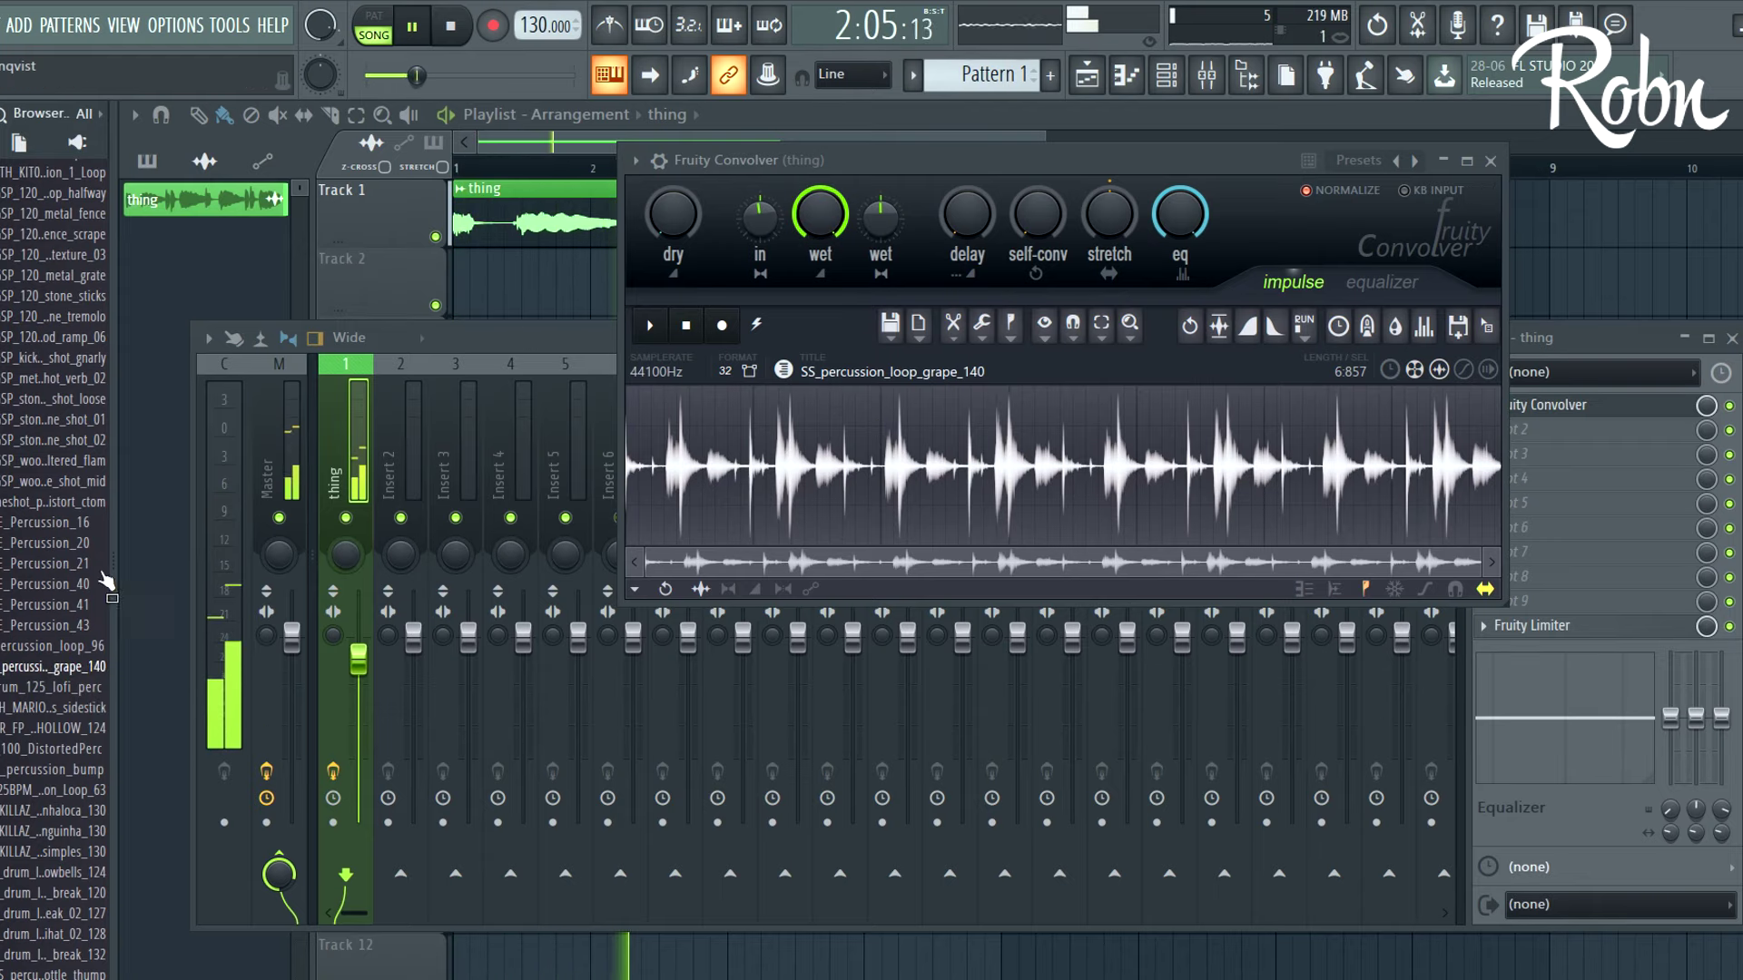
Stop playback, load SUPAH_MARIO_percussion_legos_sidestick as the Convolver impulse and play the song
key(space)
click(34, 739)
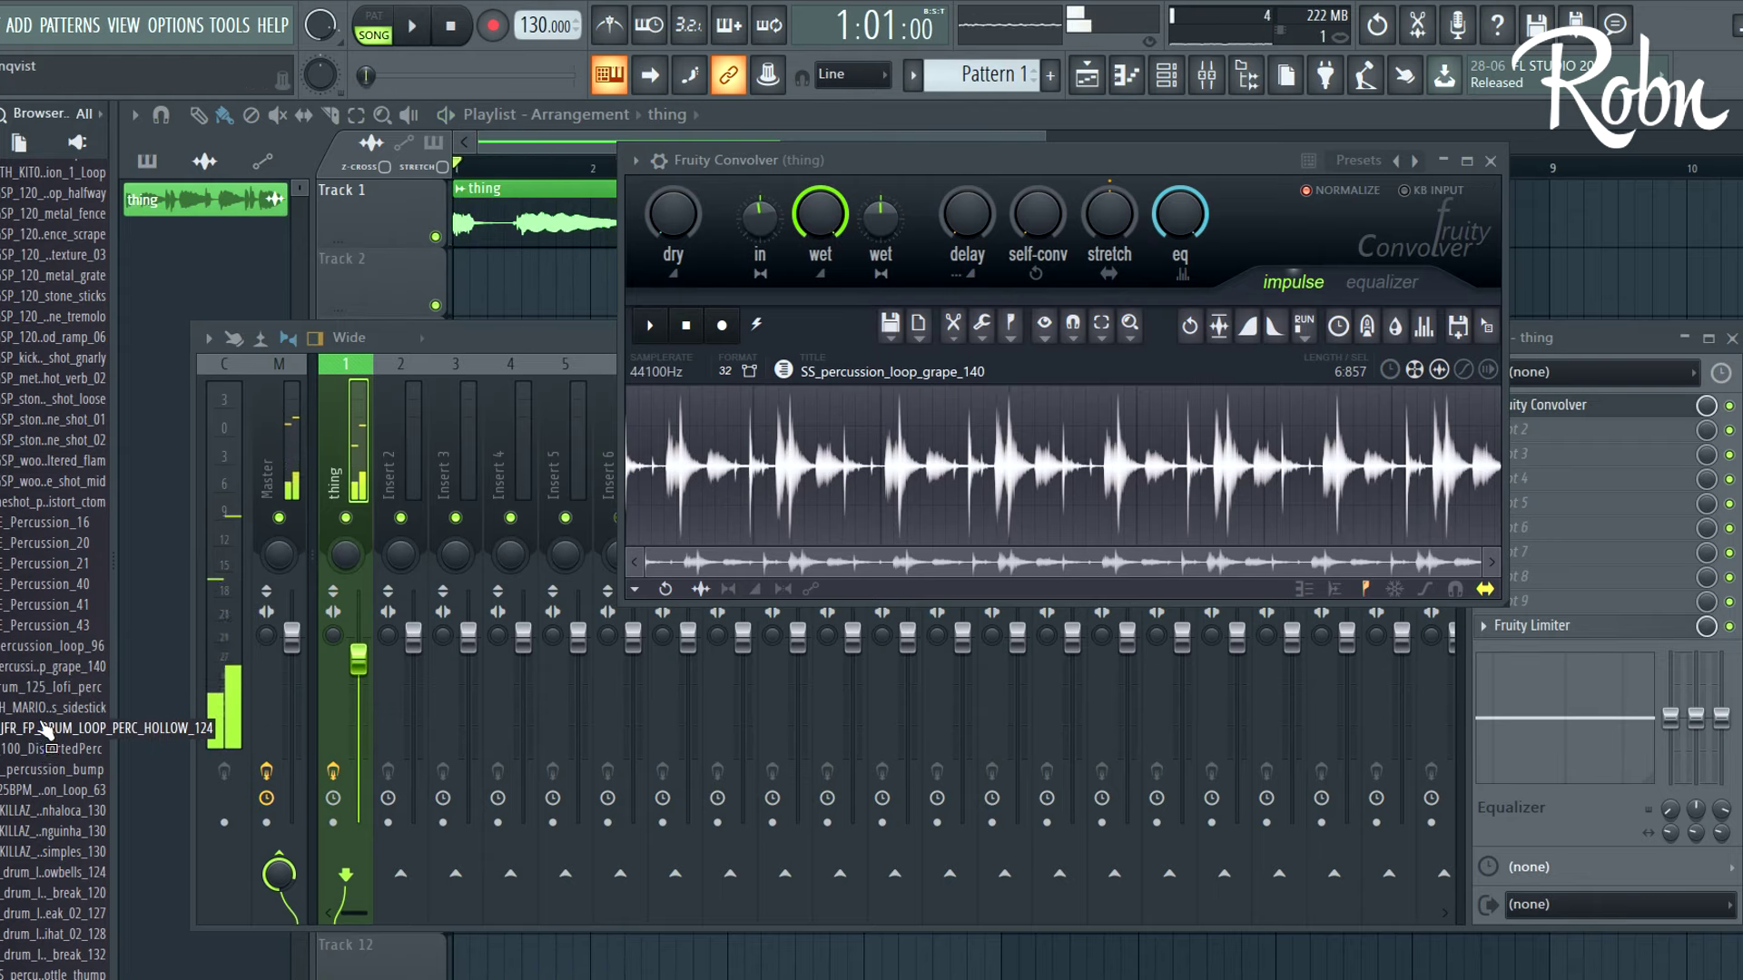
drag(41, 707, 950, 433)
key(space)
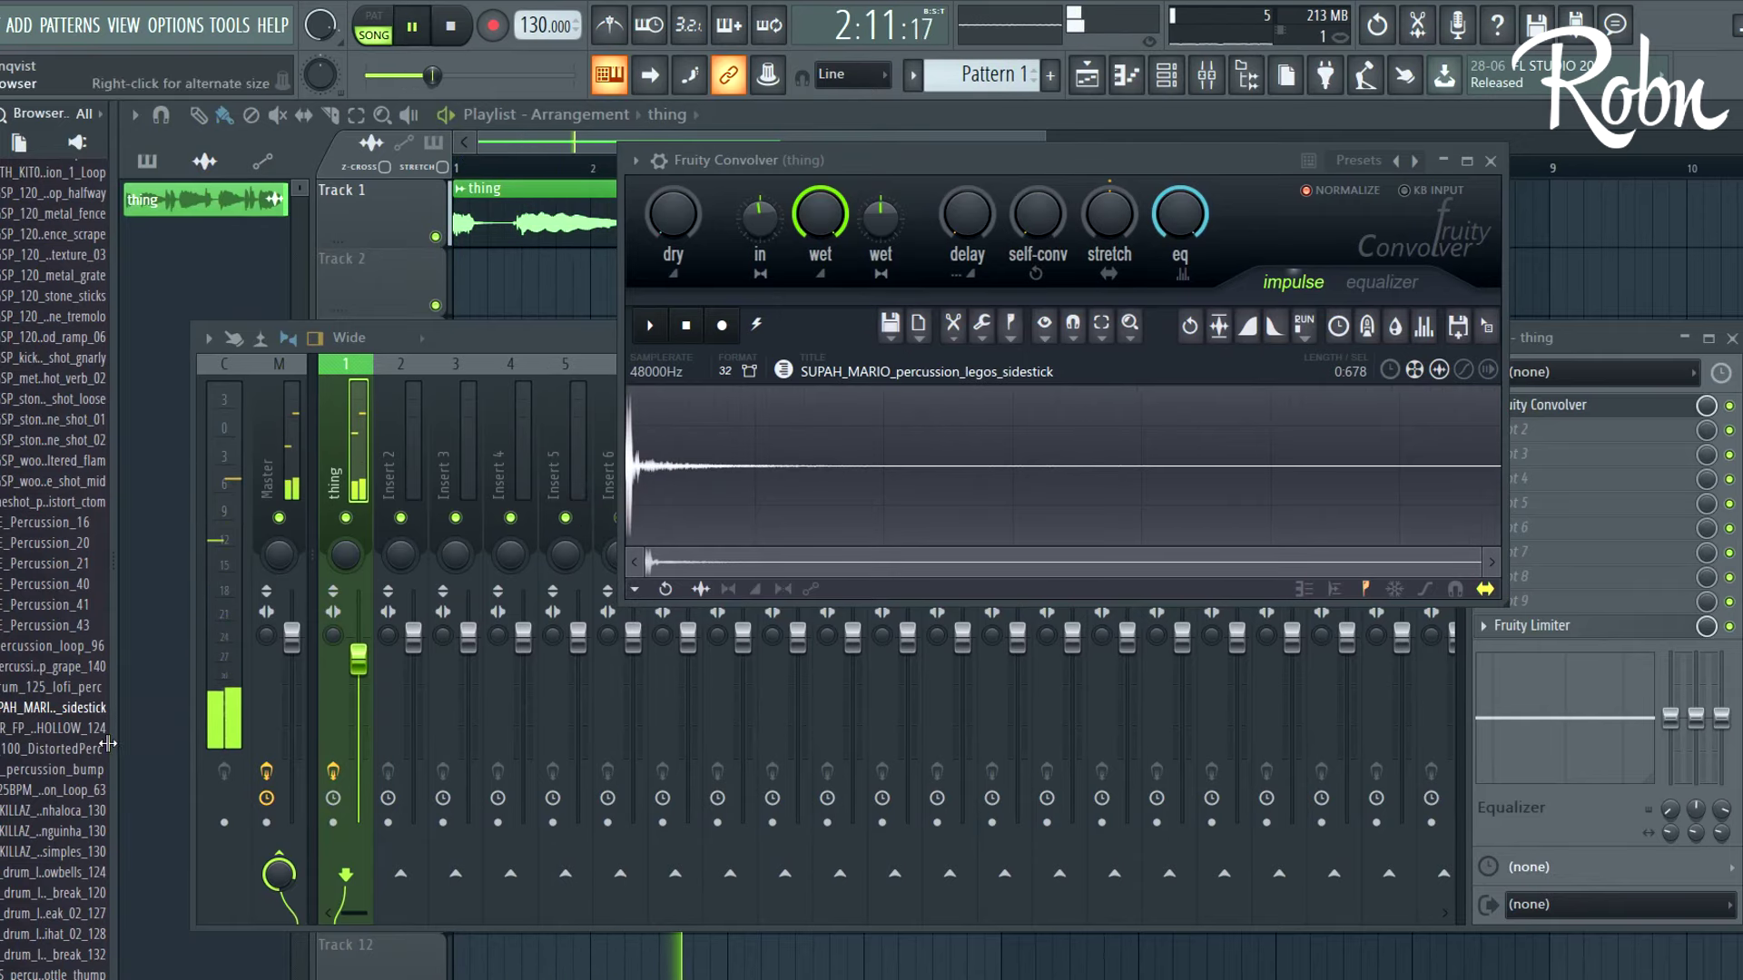
Load THEY_percussion_bump as the Convolver impulse, then replay the song with the stretch at 50% and an adjusted wet stereo separation
click(55, 769)
drag(194, 739, 894, 496)
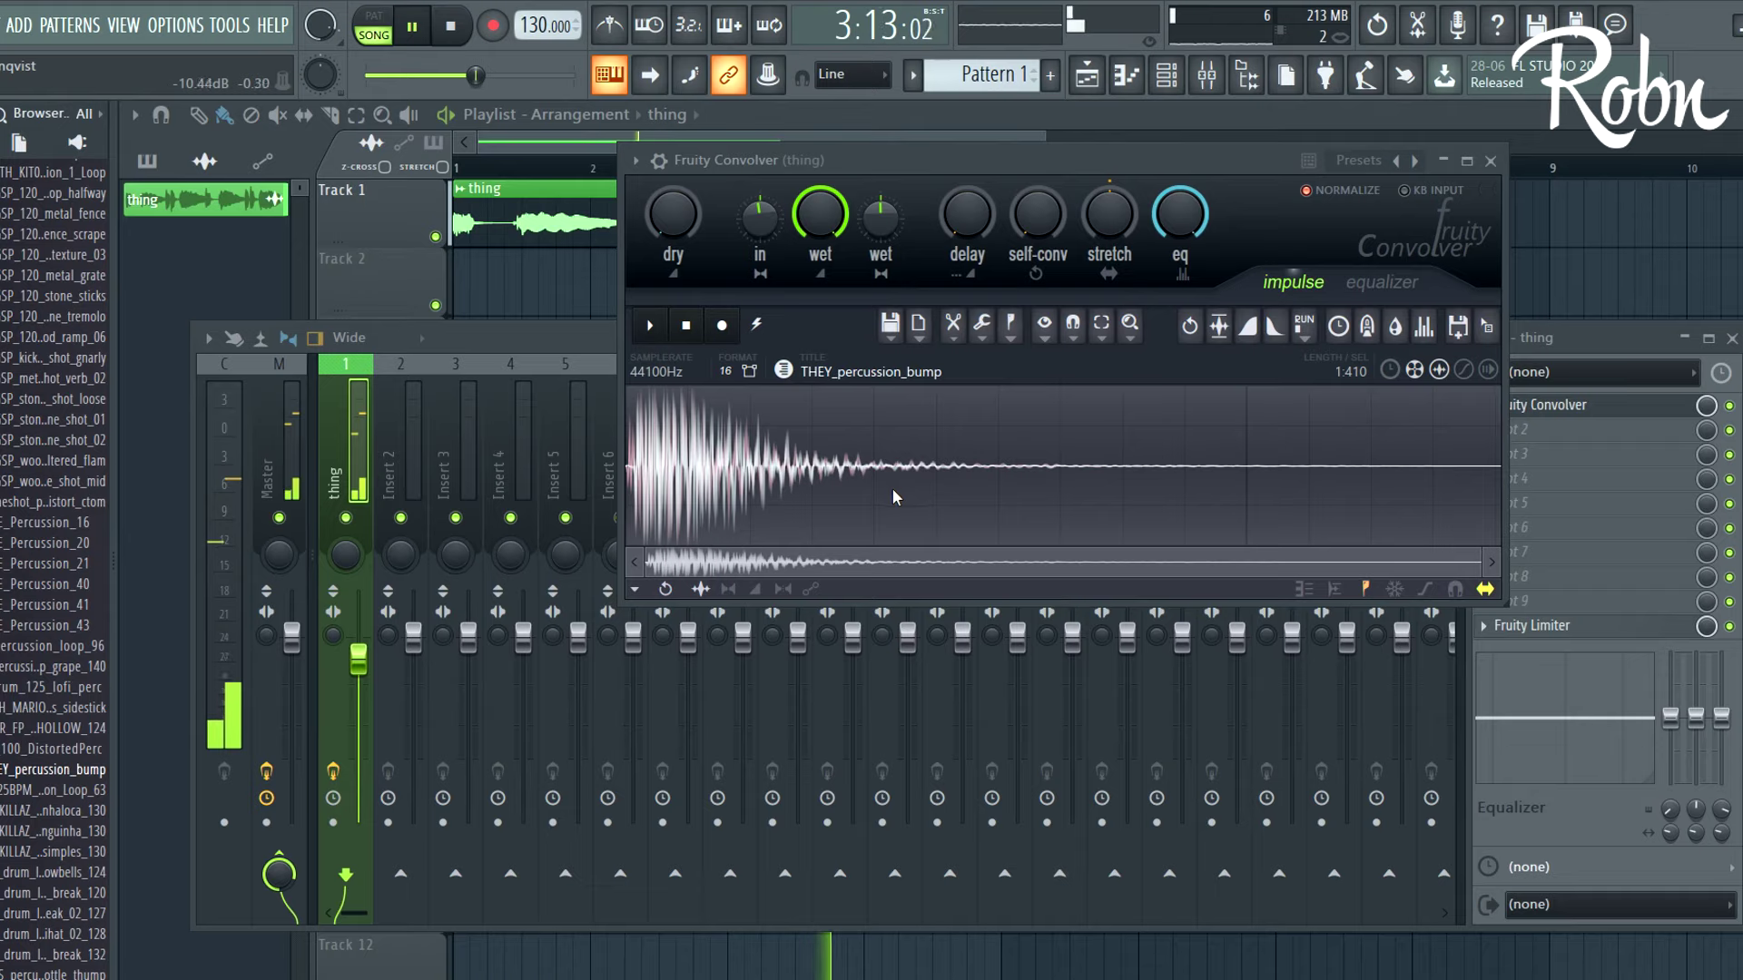
drag(1115, 214, 1124, 201)
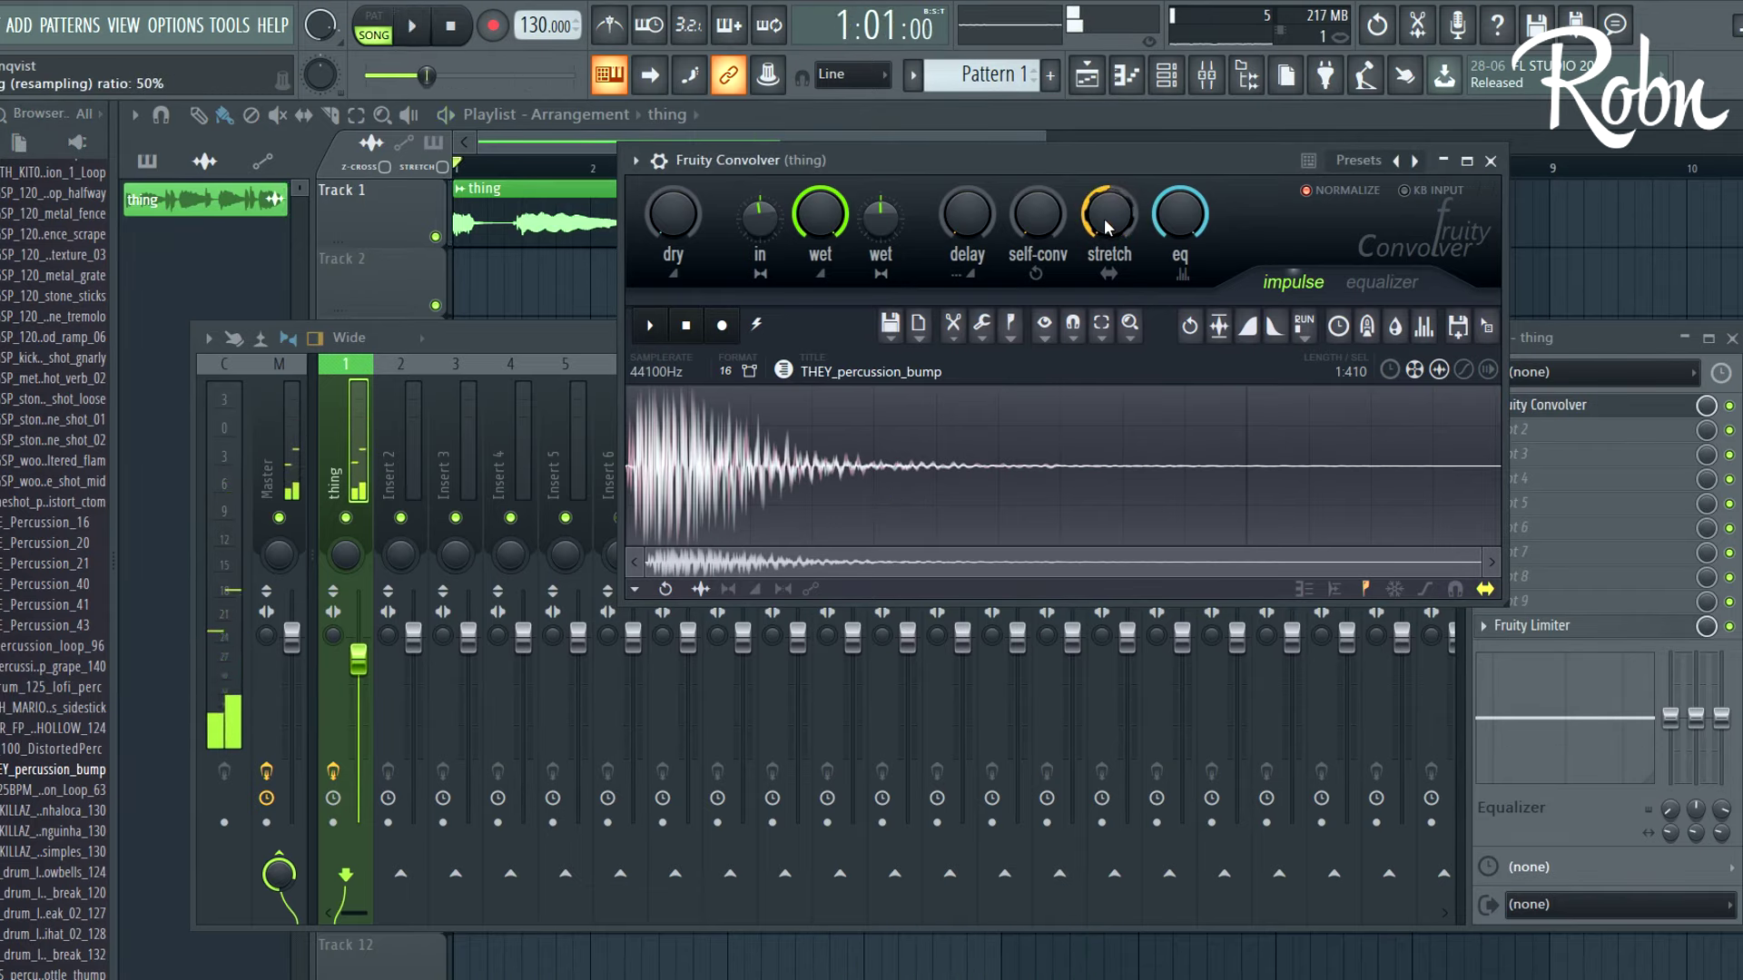
key(space)
drag(1104, 218, 1117, 185)
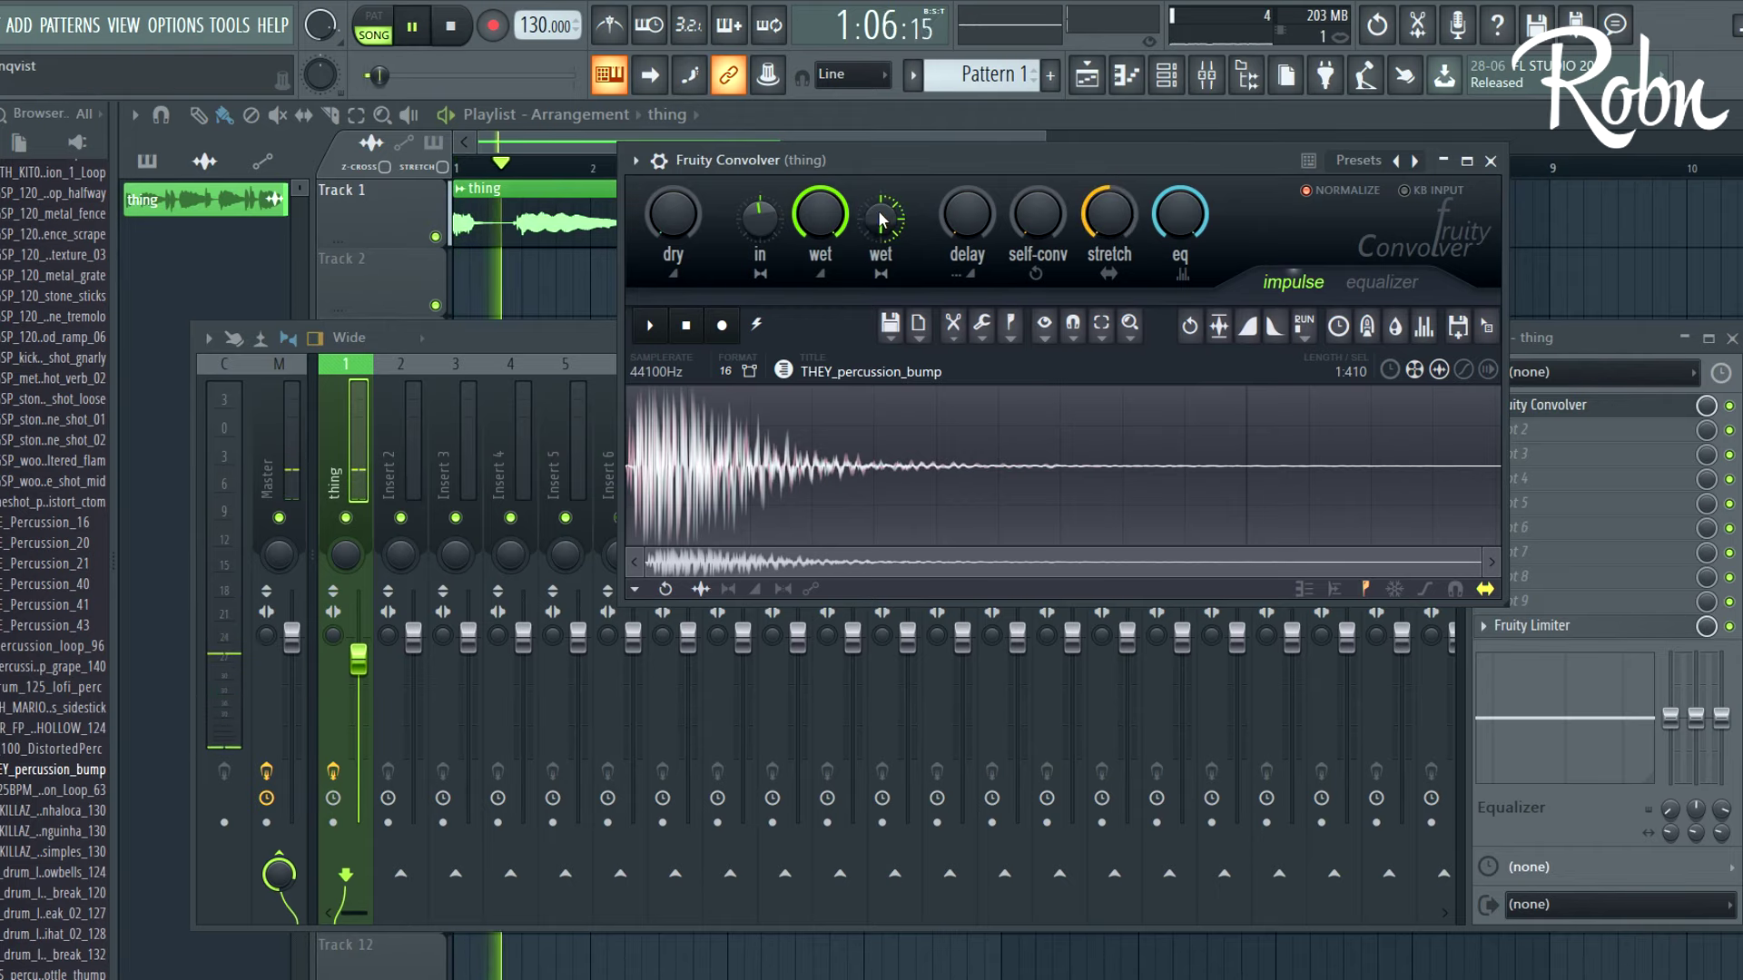
Raise the mixer volume of the thing track and return the Convolver's stretch to its default
drag(358, 660, 359, 592)
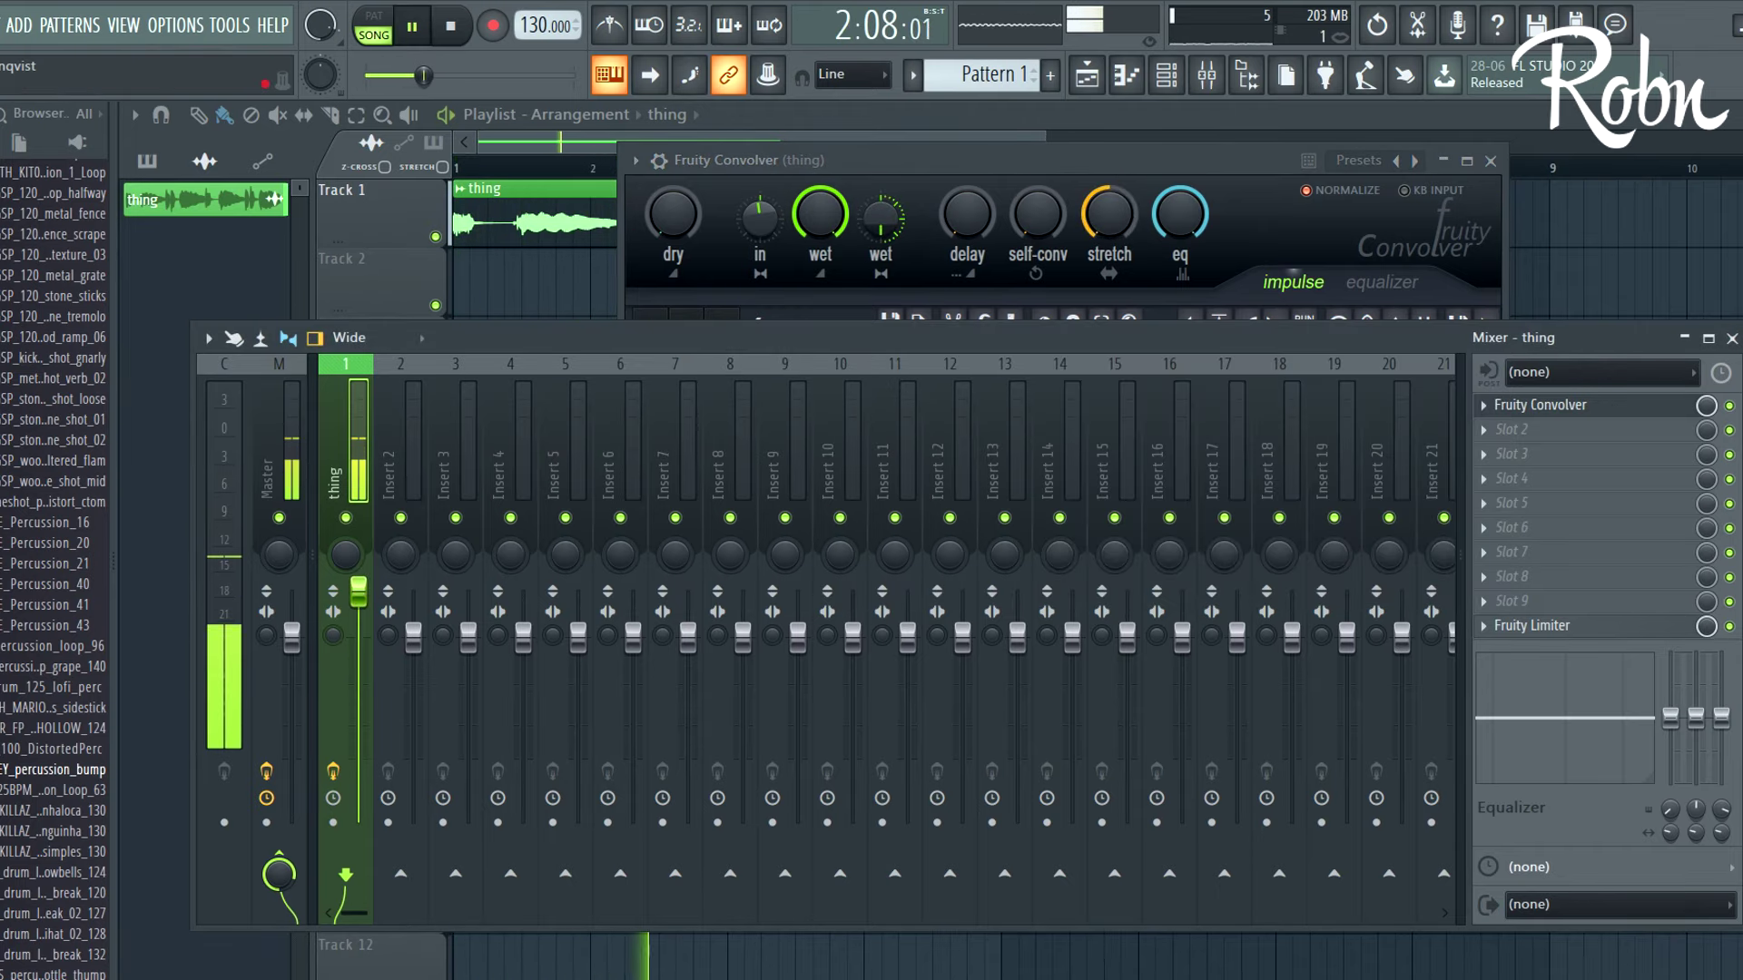
click(999, 164)
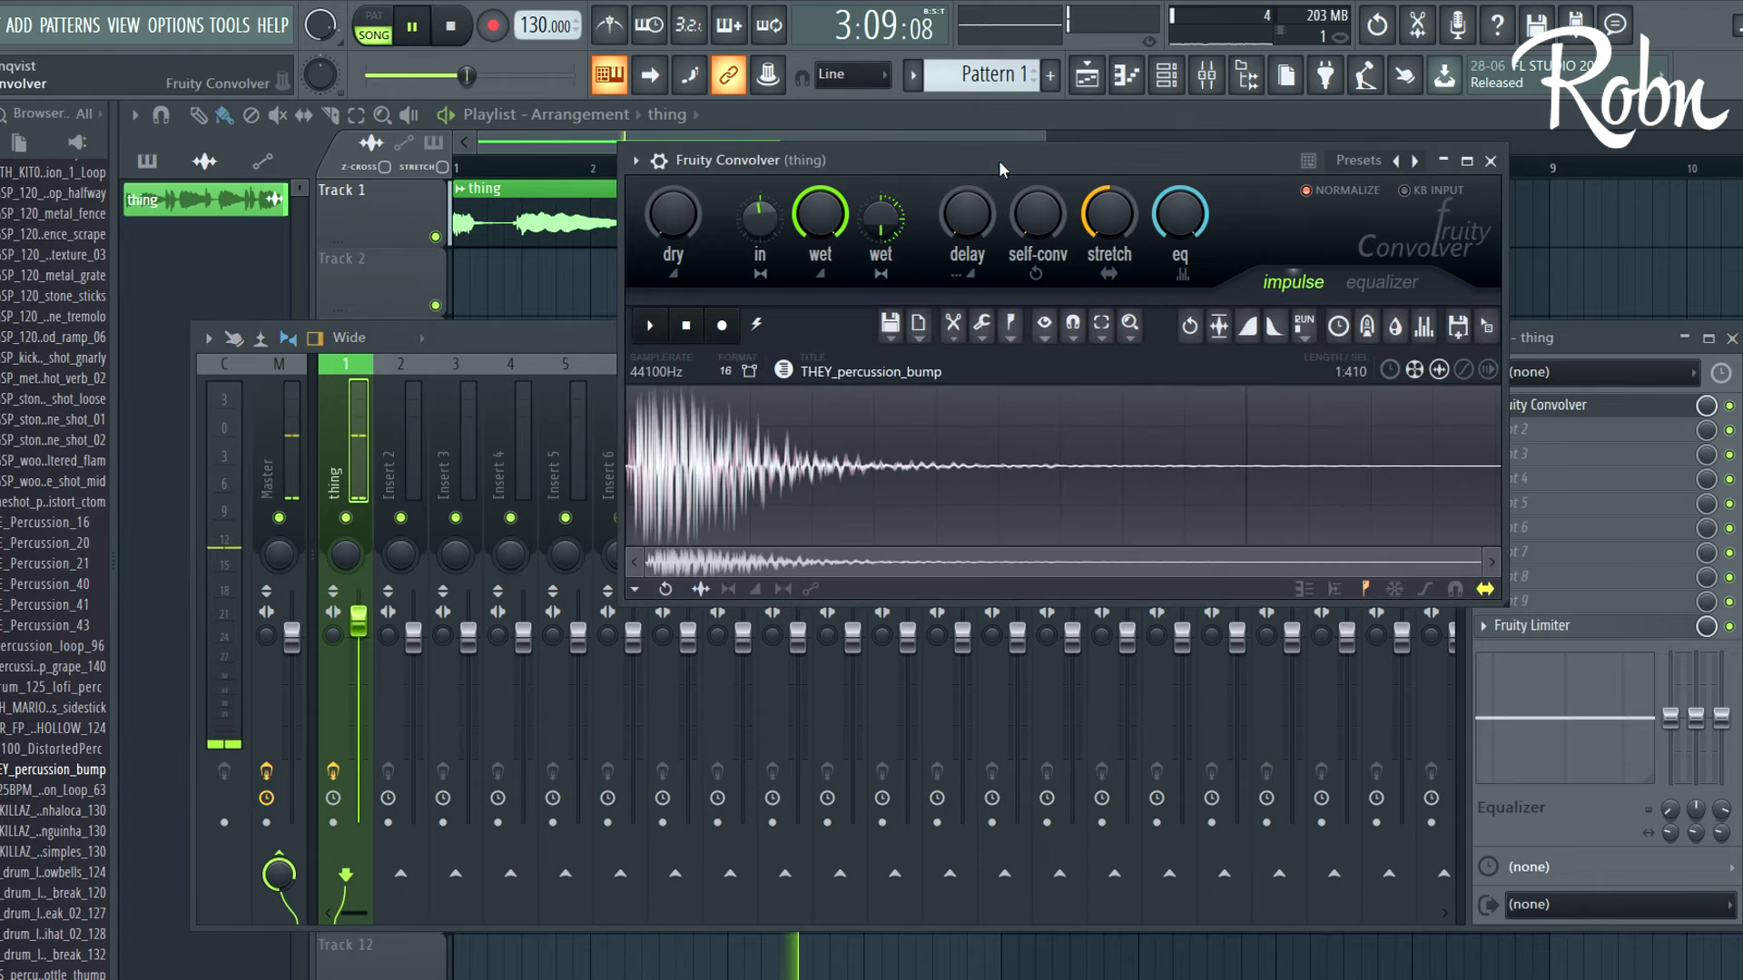
drag(1111, 218, 1113, 256)
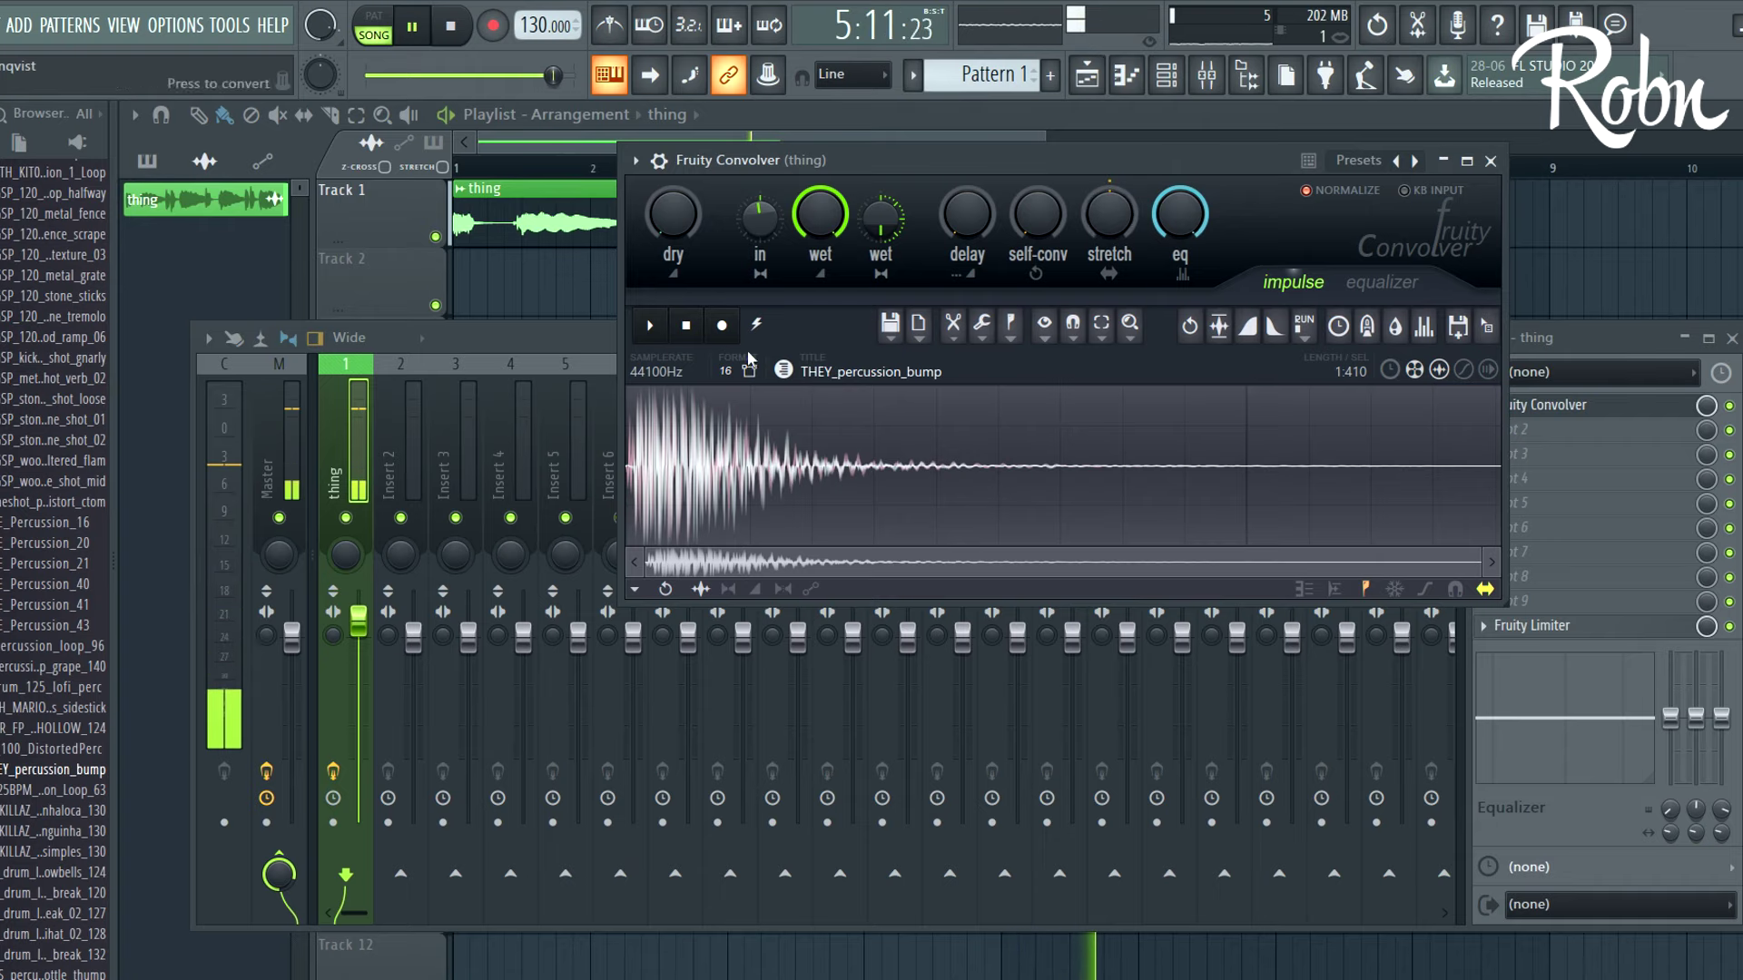
Load TROPKILLAZ_percussion_loop_conguinha_130 as the Convolver impulse, play the song and stop it
drag(39, 871, 808, 530)
key(space)
key(space)
Load UZ_SS_percussion_bottle_thump as the Convolver impulse and reset the wet stereo separation during playback
scroll(54, 545, down, 6)
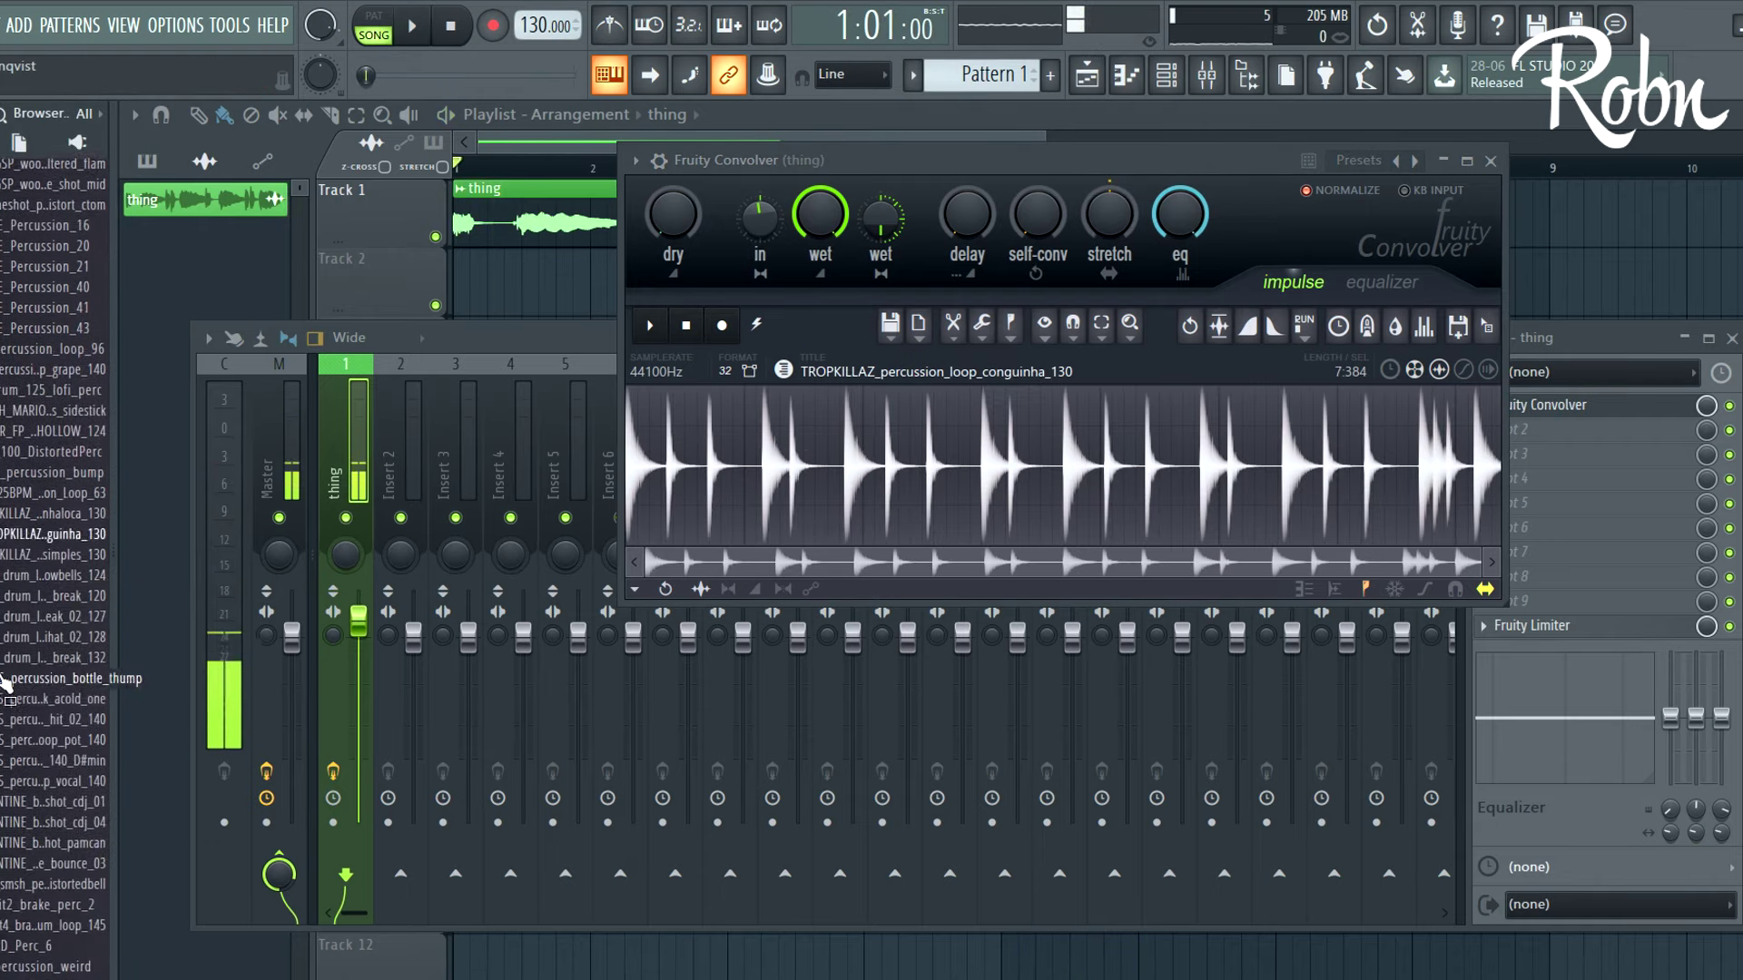
drag(55, 605, 867, 454)
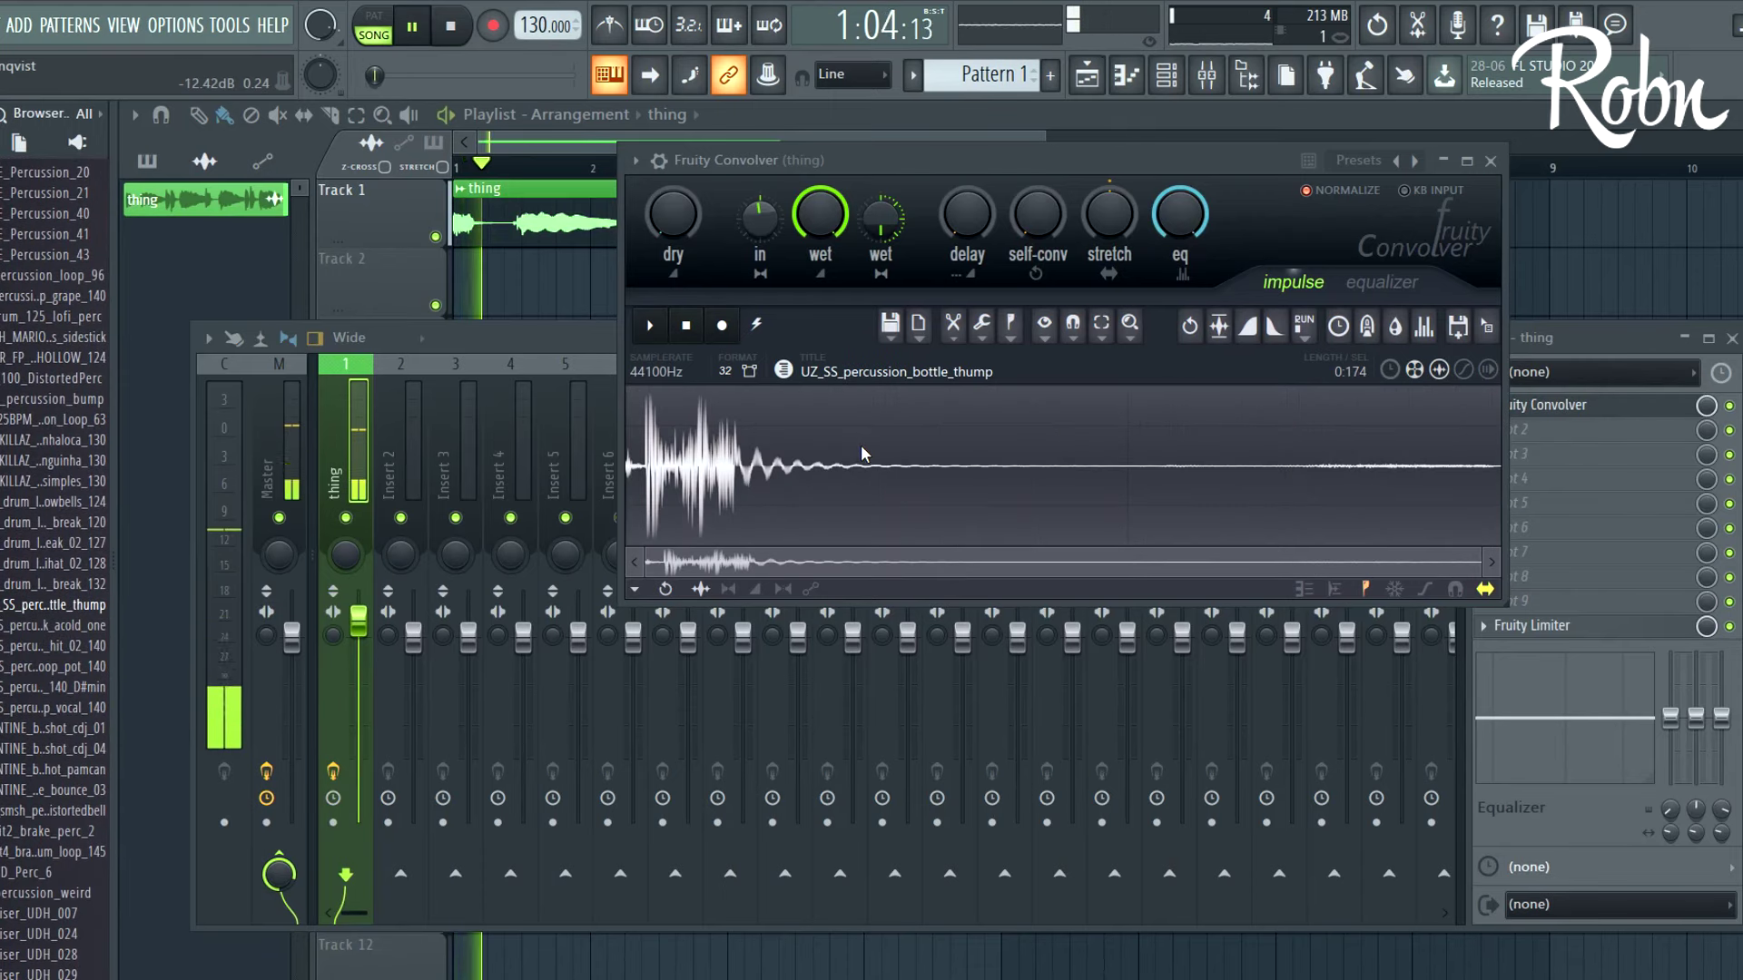
right_click(881, 218)
click(926, 236)
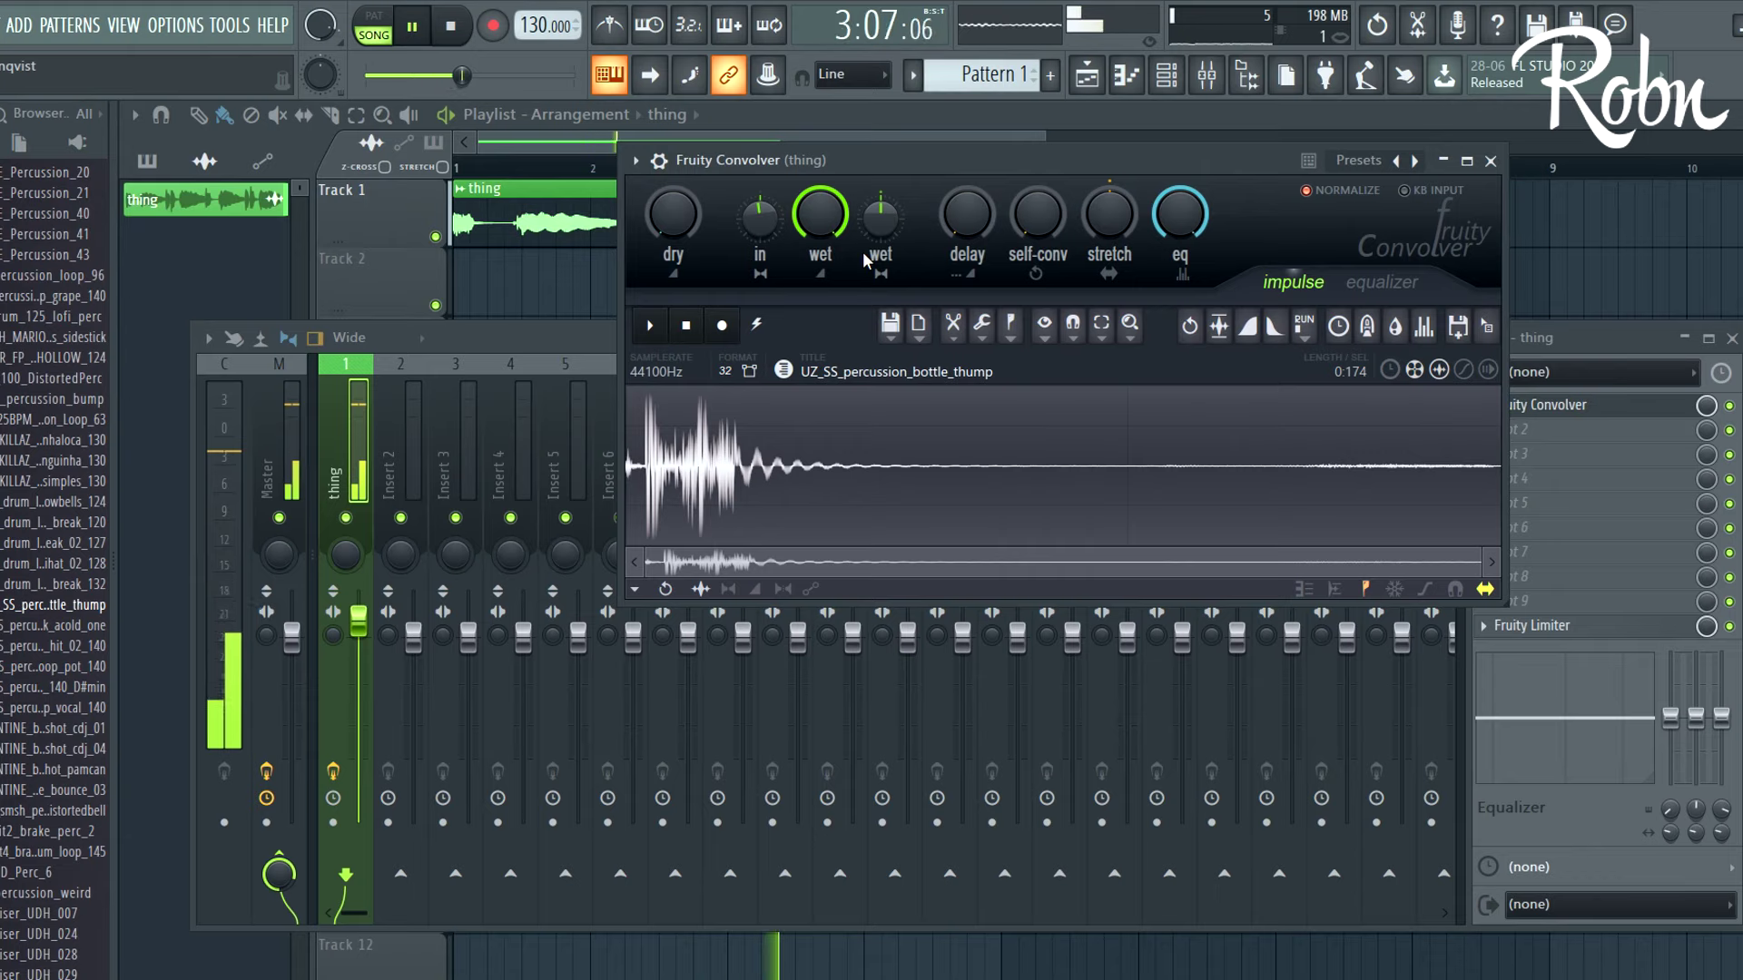
Raise the Convolver's dry level and lower the mixer volume of the thing track to compensate
scroll(25, 547, down, 4)
scroll(25, 547, down, 2)
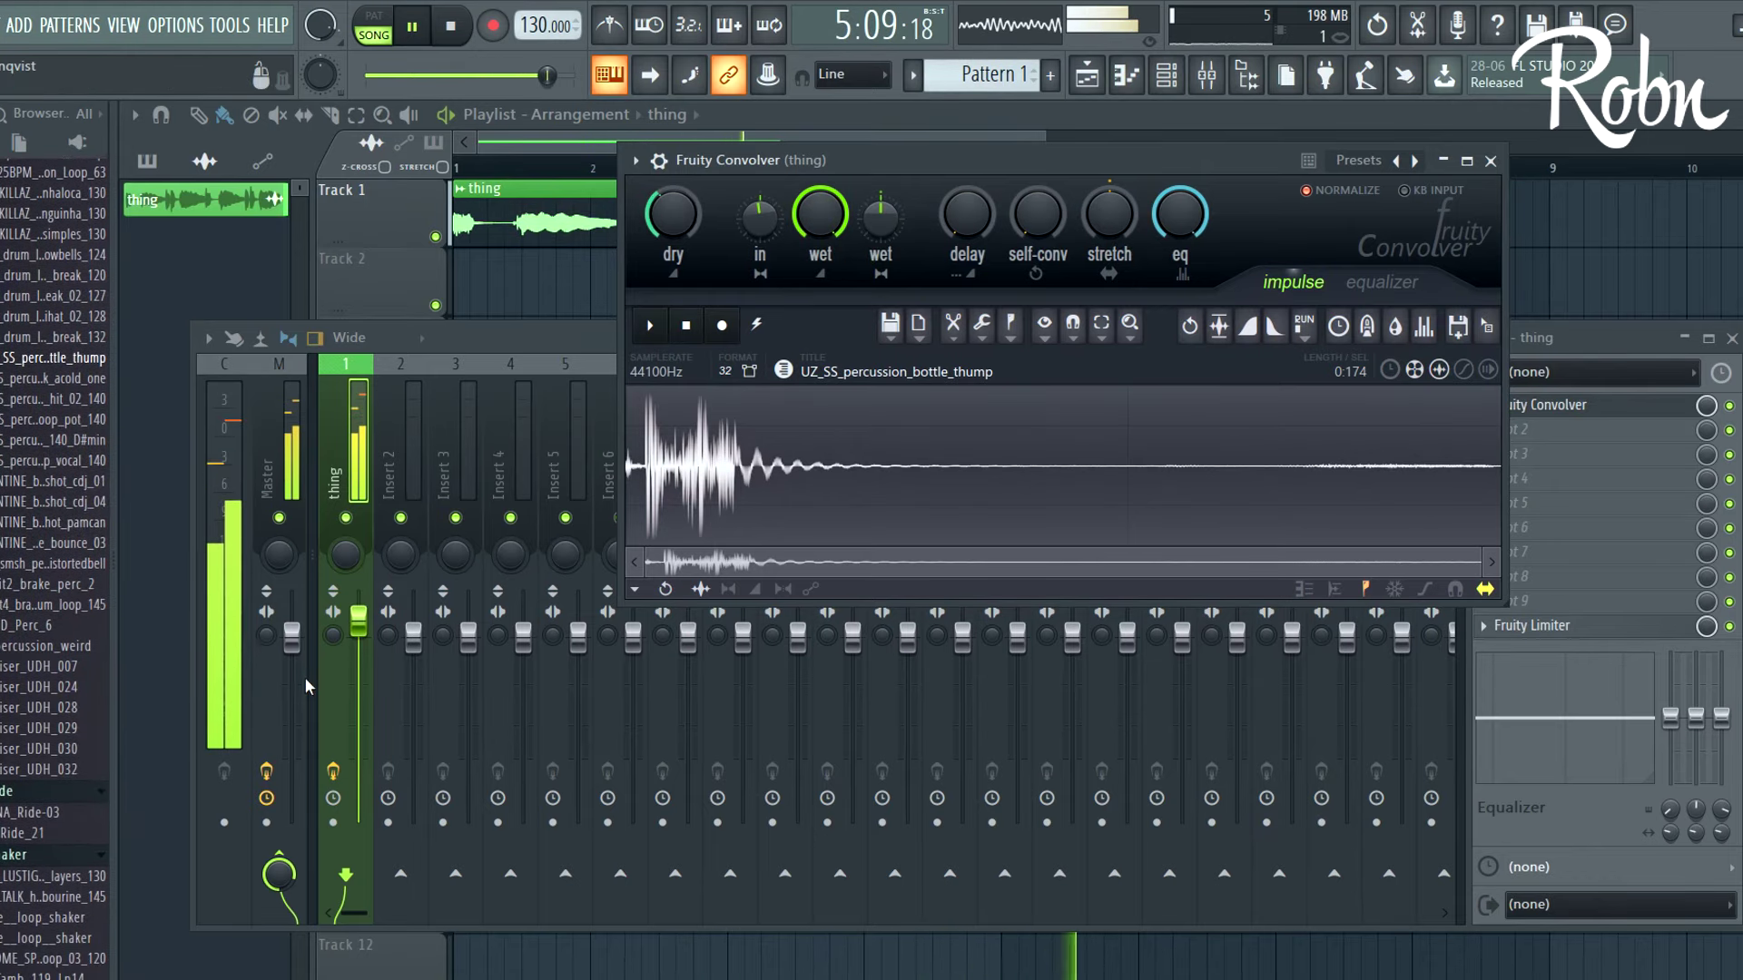
drag(359, 622, 358, 638)
click(714, 256)
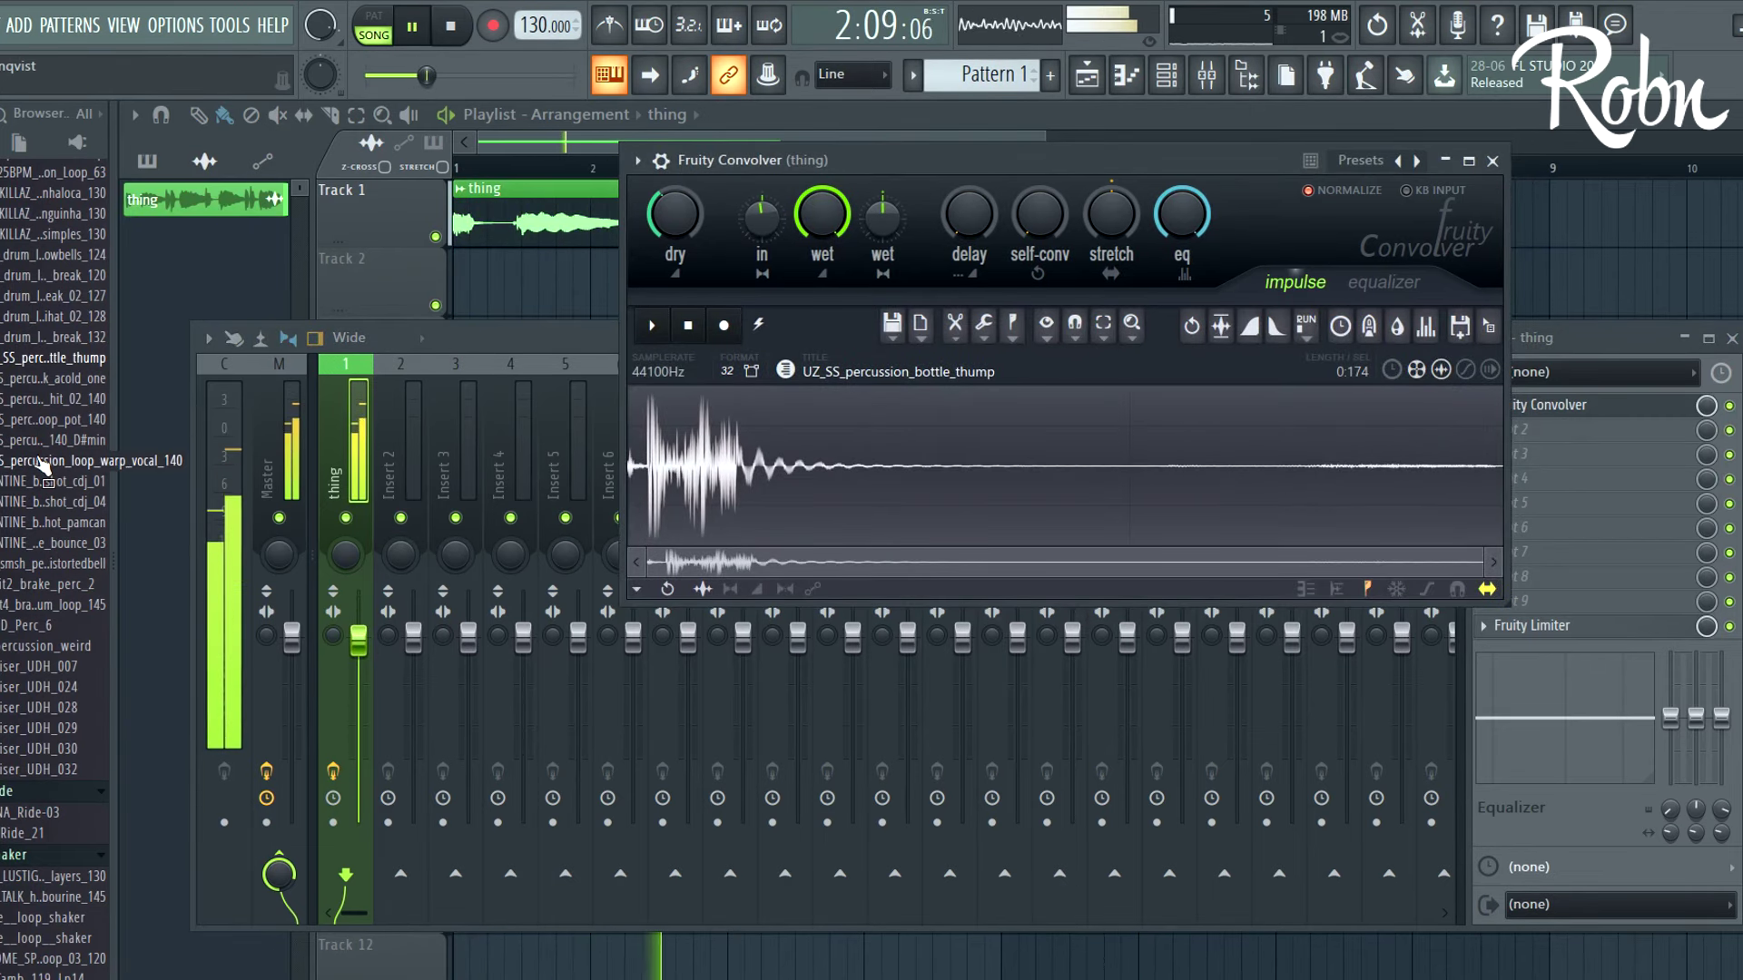
Stop playback, load VALENTINE_boop_one_shot_skate_bounce_03 as the Convolver impulse and play the song
scroll(50, 531, down, 3)
key(space)
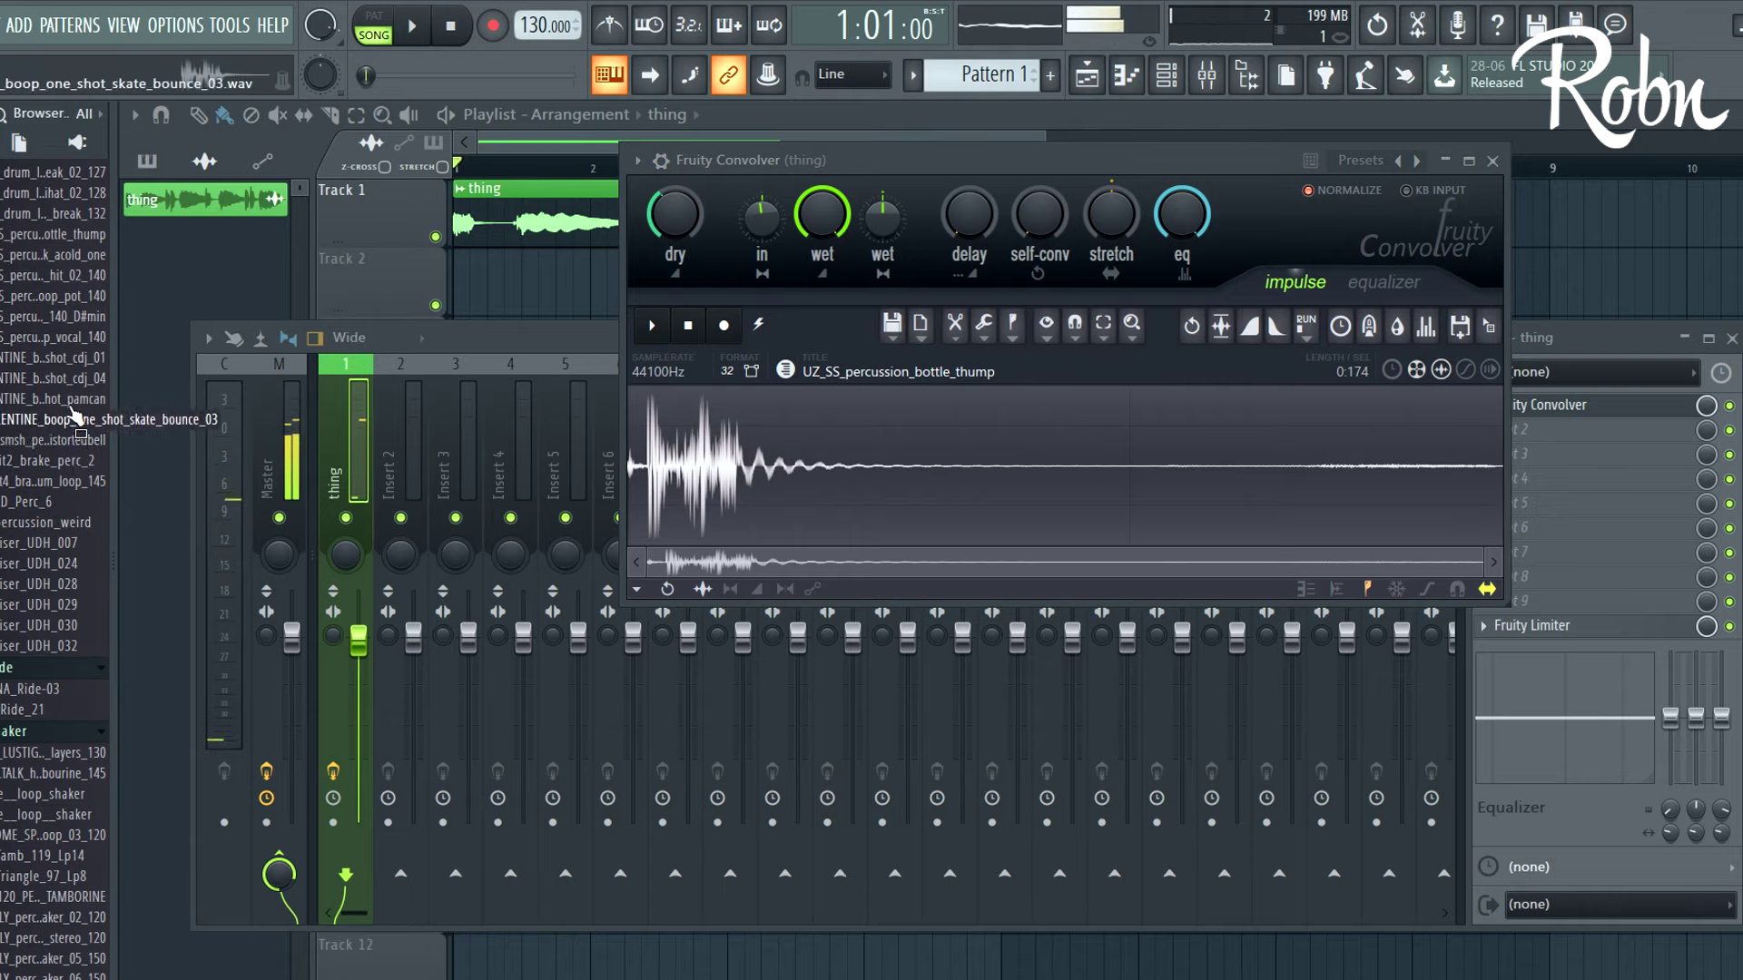
drag(55, 419, 985, 429)
key(space)
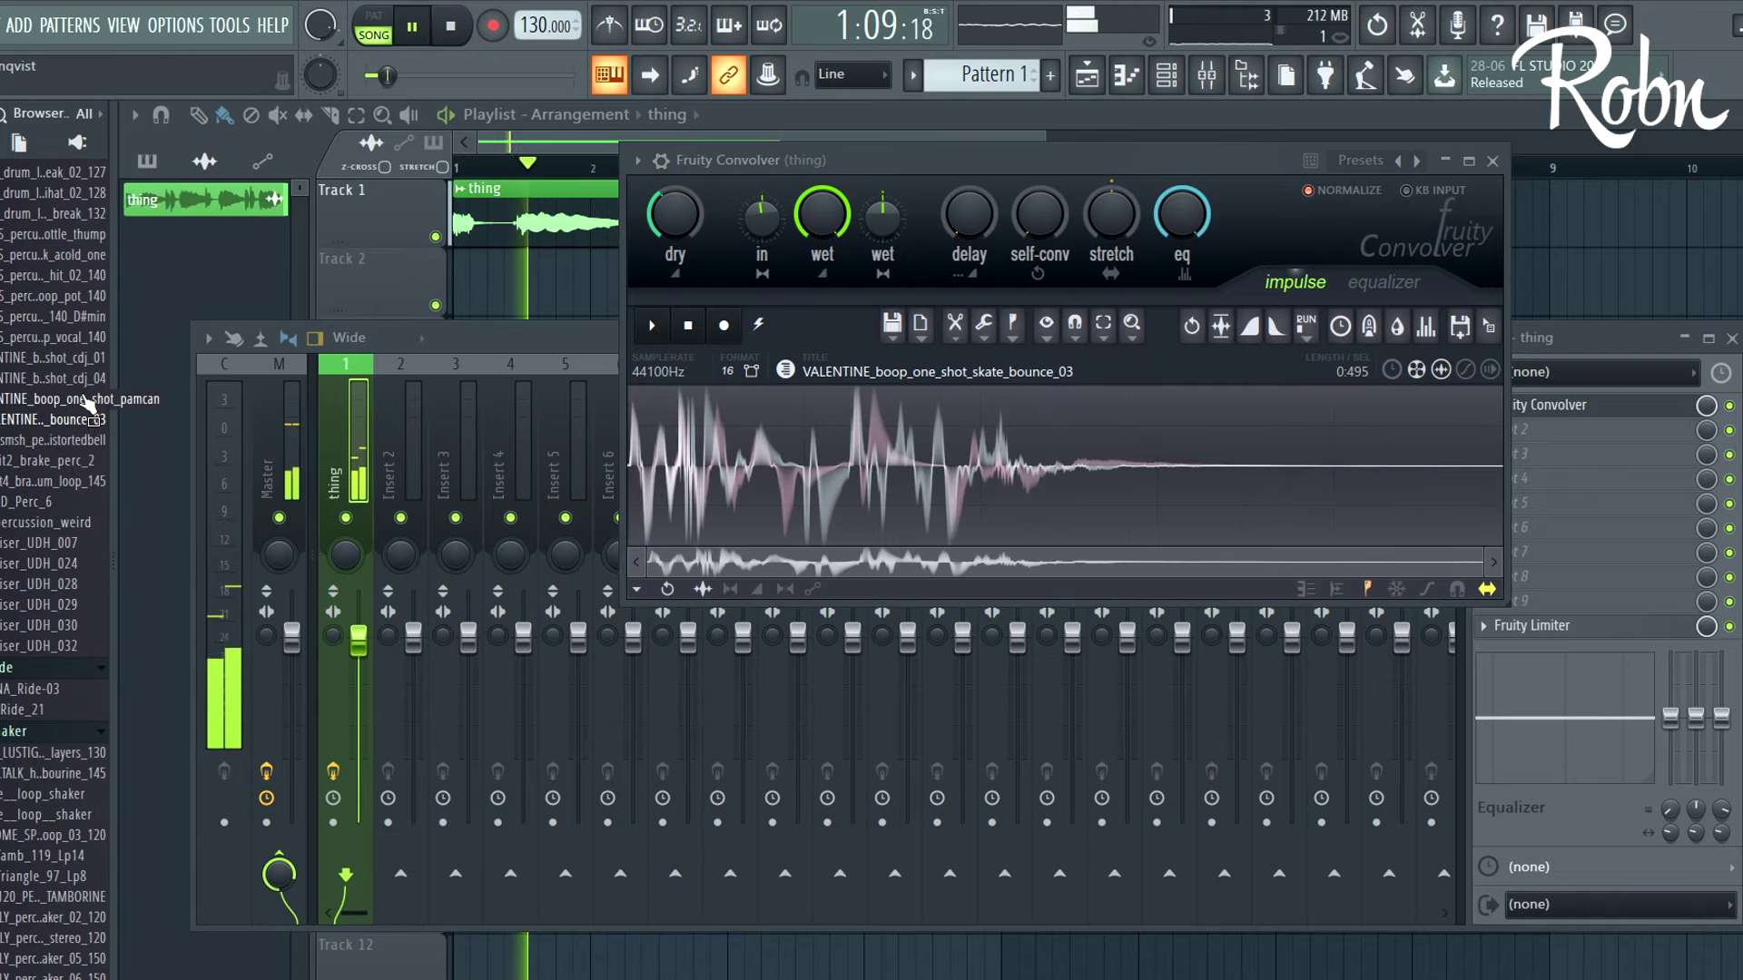
Stop playback, load VALENTINE_boop_one_shot_pamcan as the Convolver impulse and play the song
key(space)
drag(75, 402, 917, 445)
key(space)
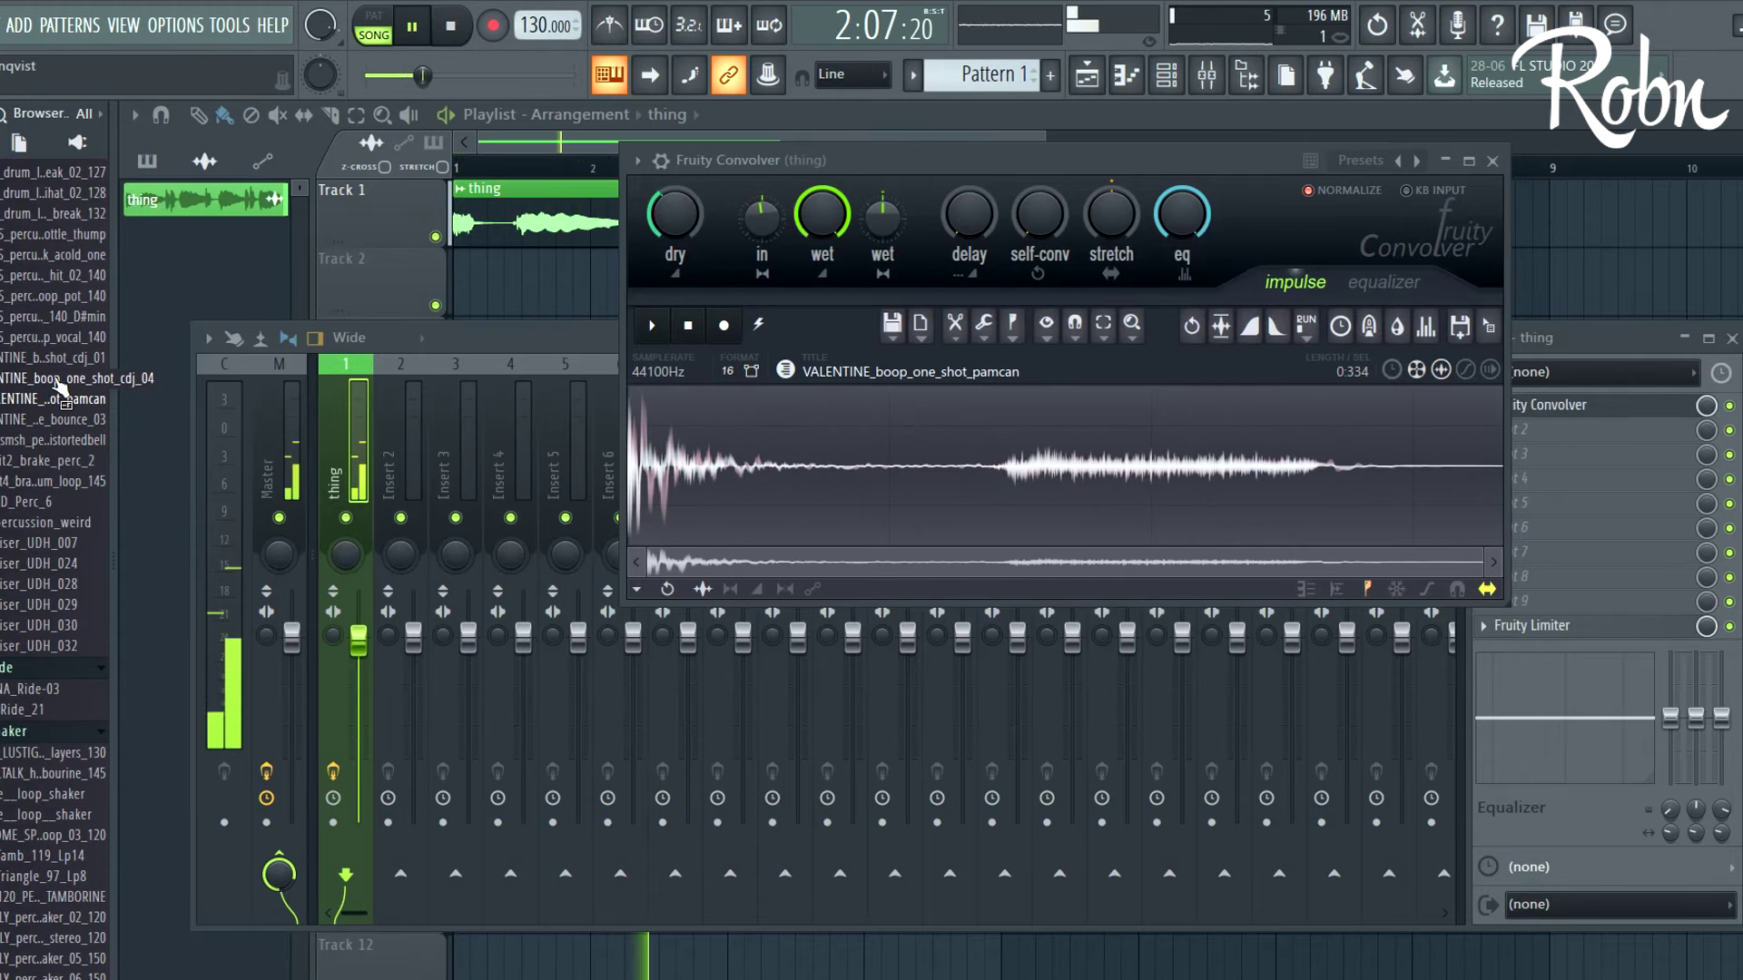
Replace the Convolver impulse with NA_NA_Ride-03 and lower its stretch while the song keeps playing
drag(44, 695, 904, 429)
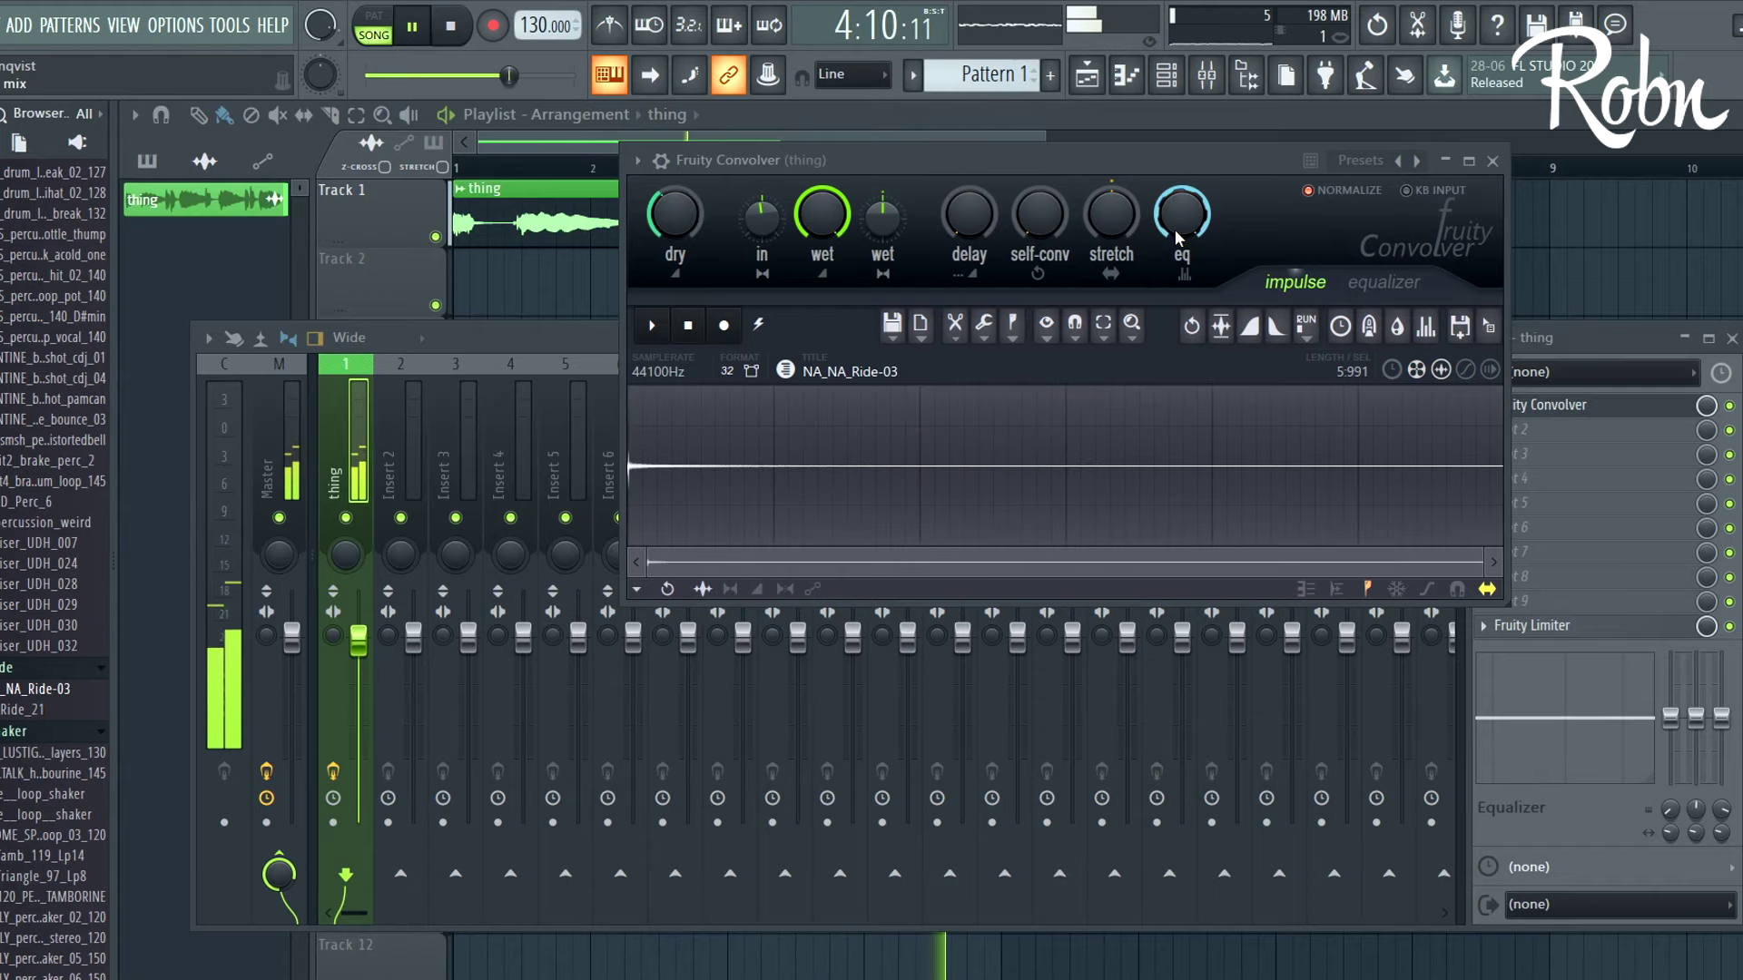
drag(1120, 225, 1120, 208)
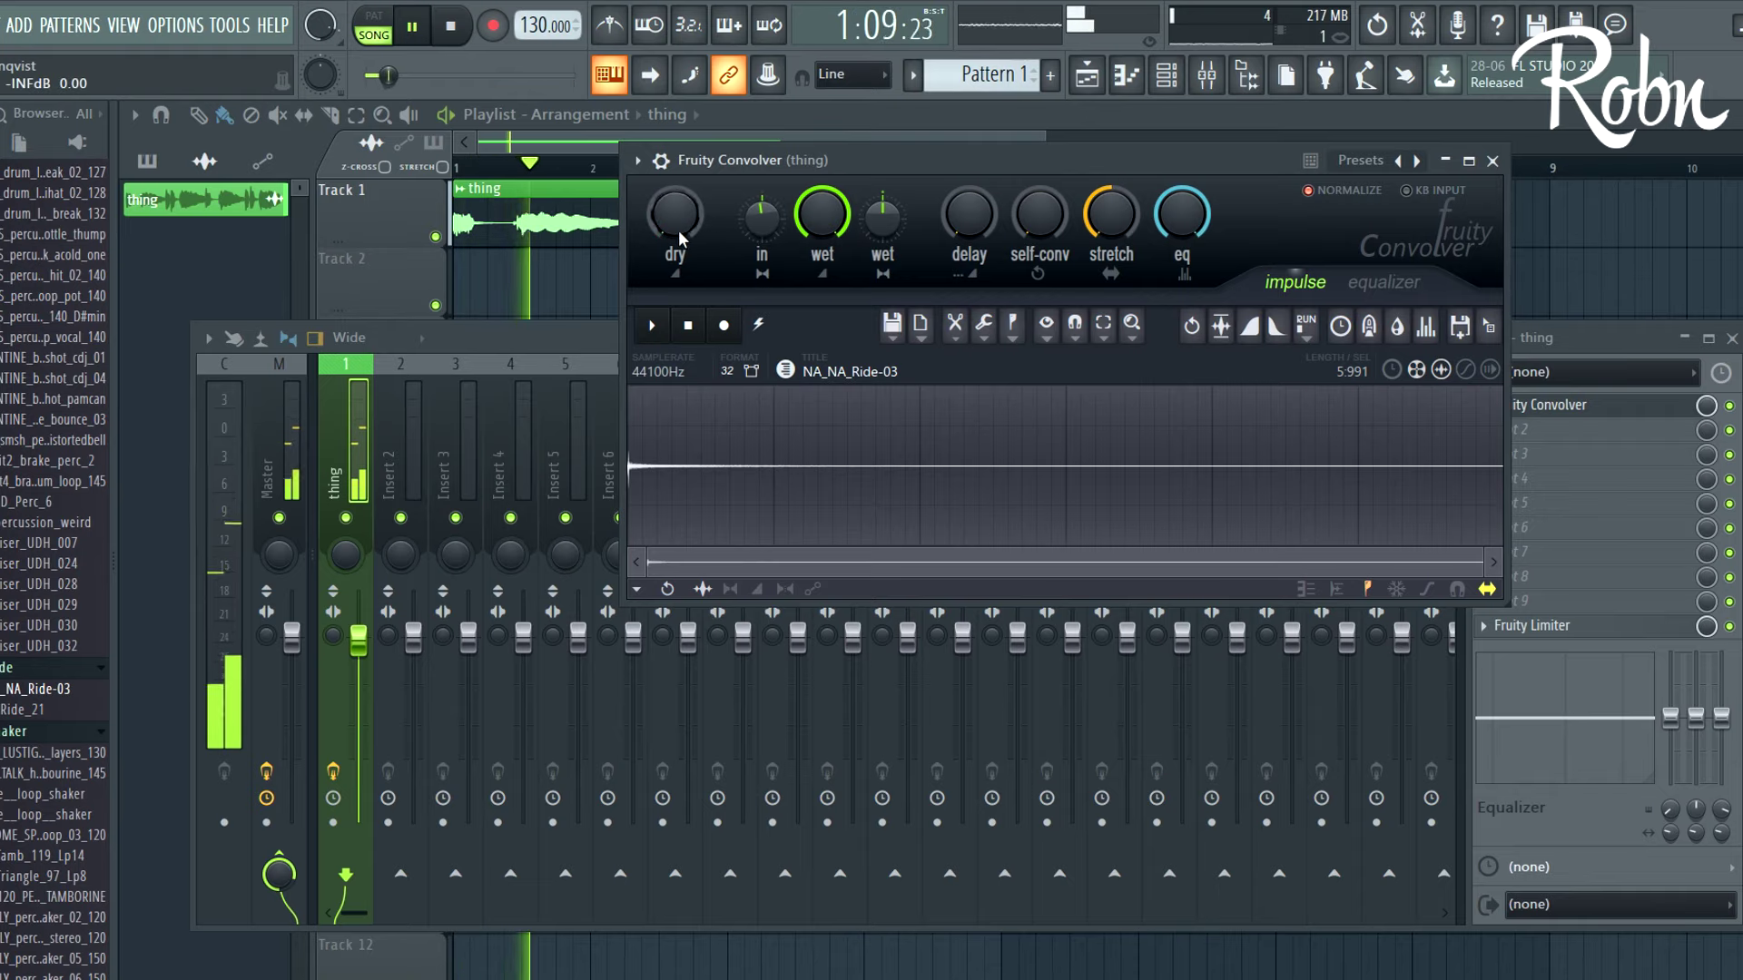
Try the wet stereo separation and set the Convolver's dry level to about -8.9 dB during playback
drag(882, 218, 883, 182)
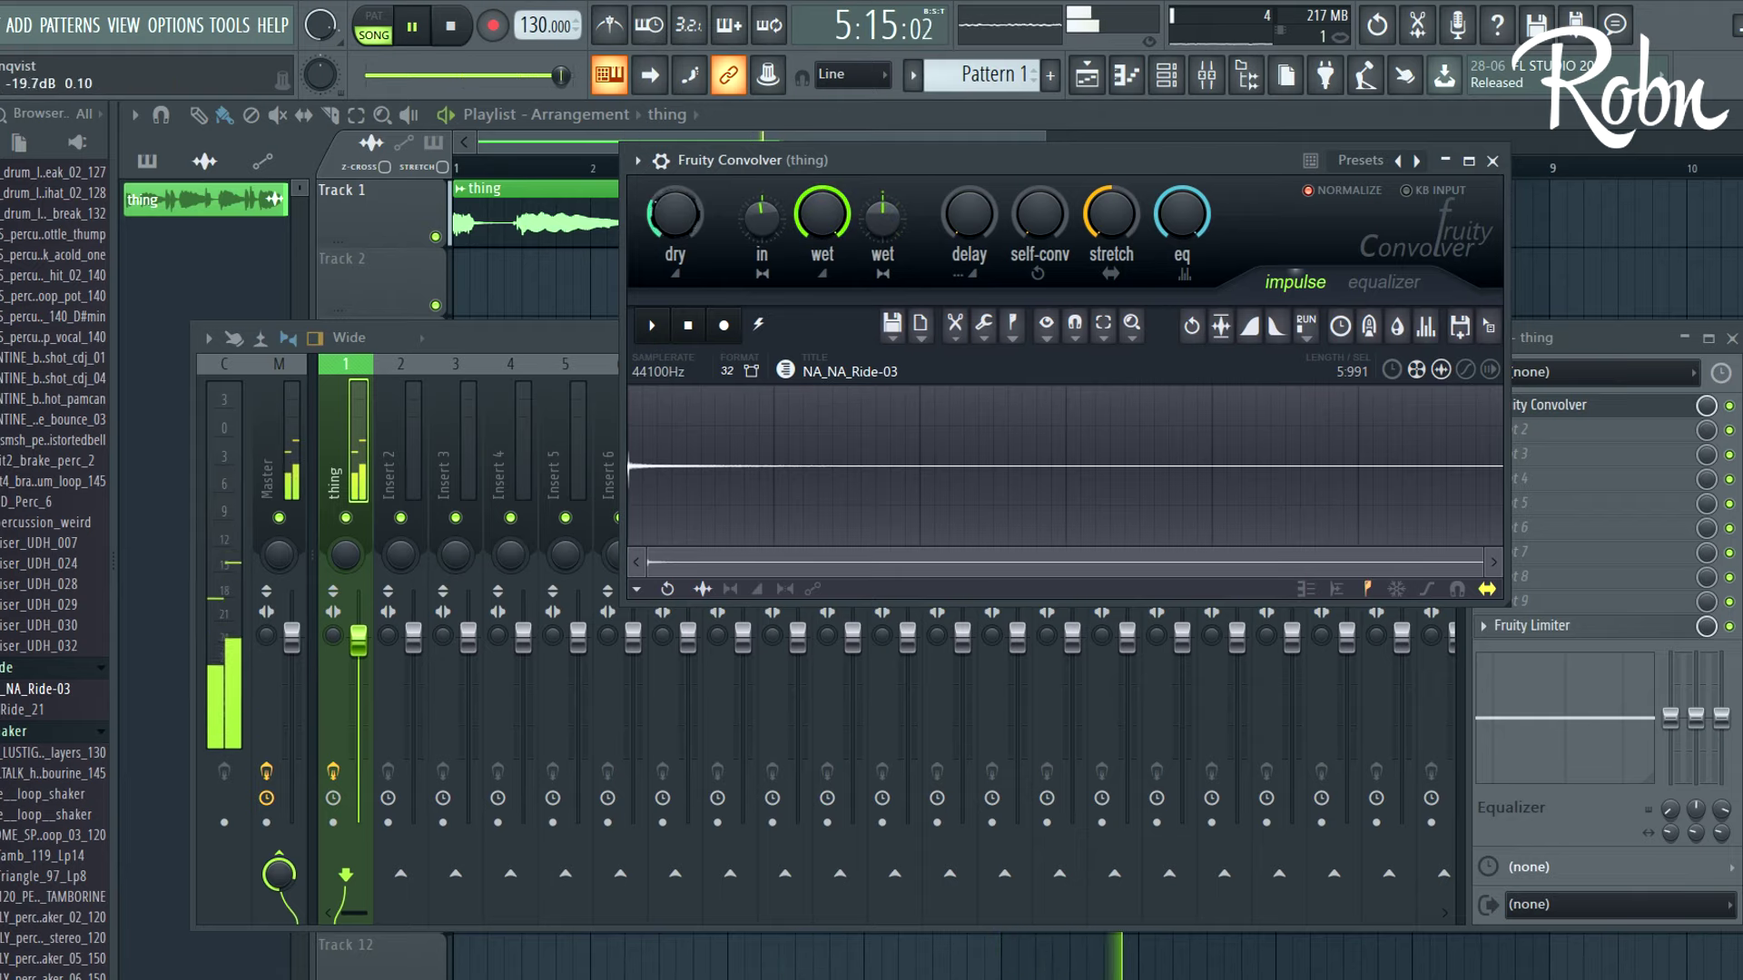
drag(674, 216, 674, 272)
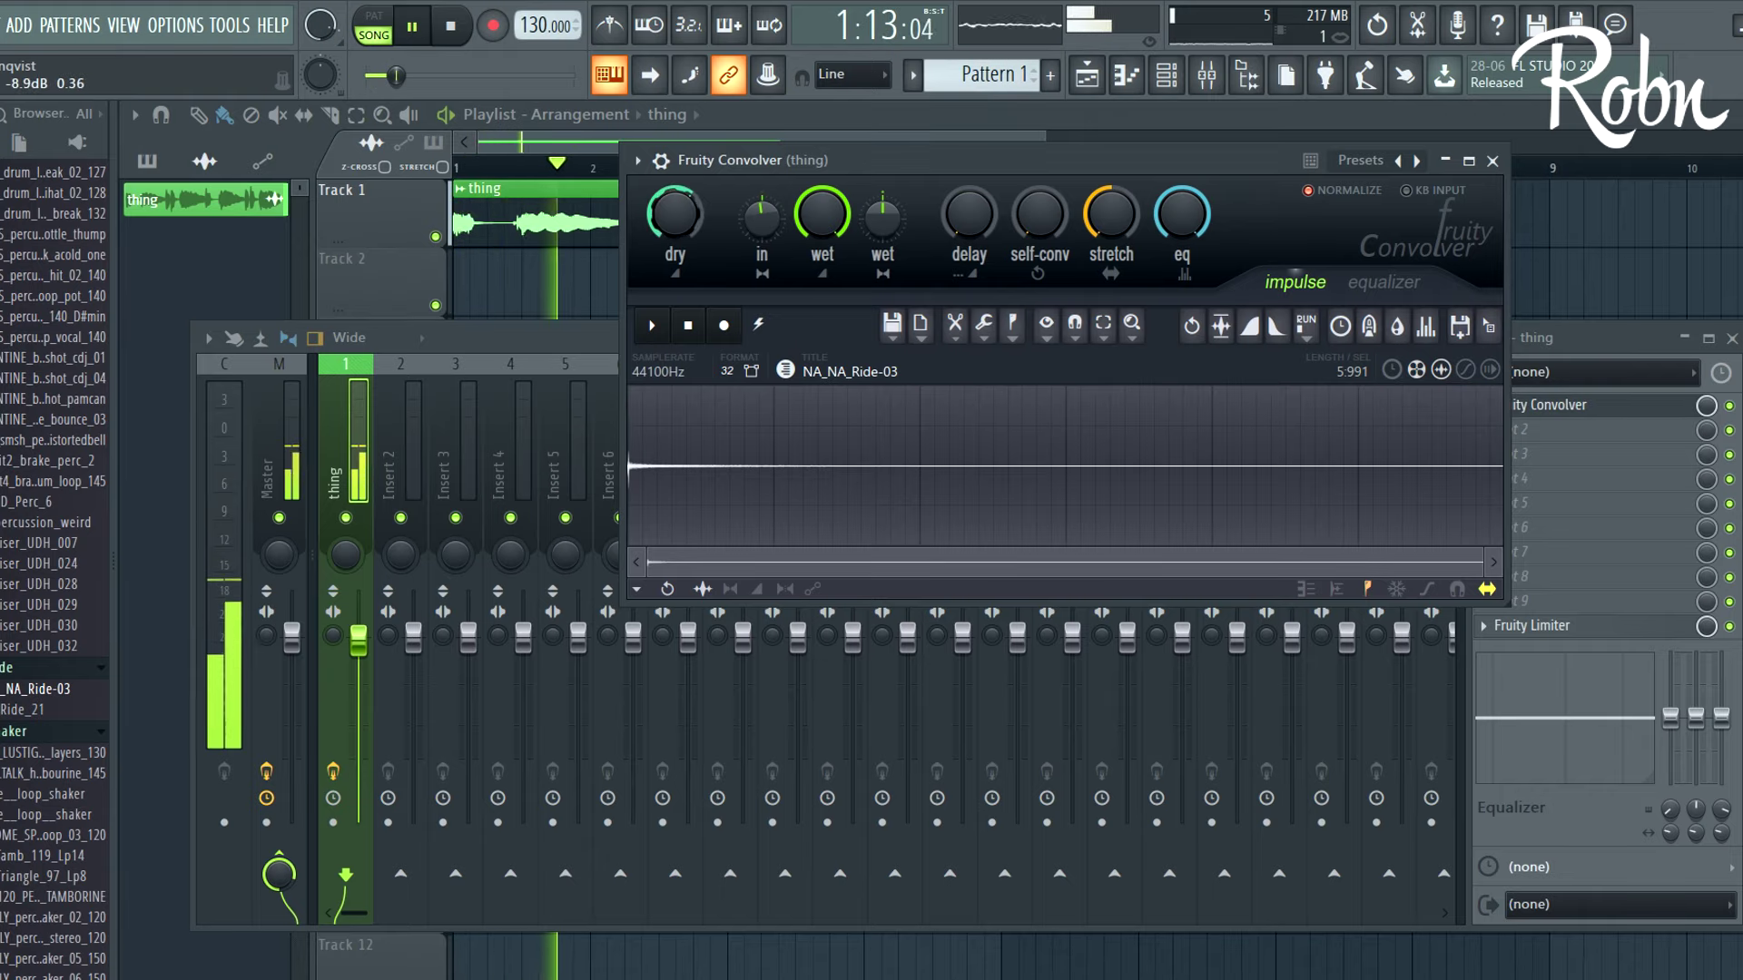
Stop playback, preview percussion samples in the browser, load the percussion_22 sample as the Convolver impulse and play the song
key(space)
drag(72, 482, 73, 490)
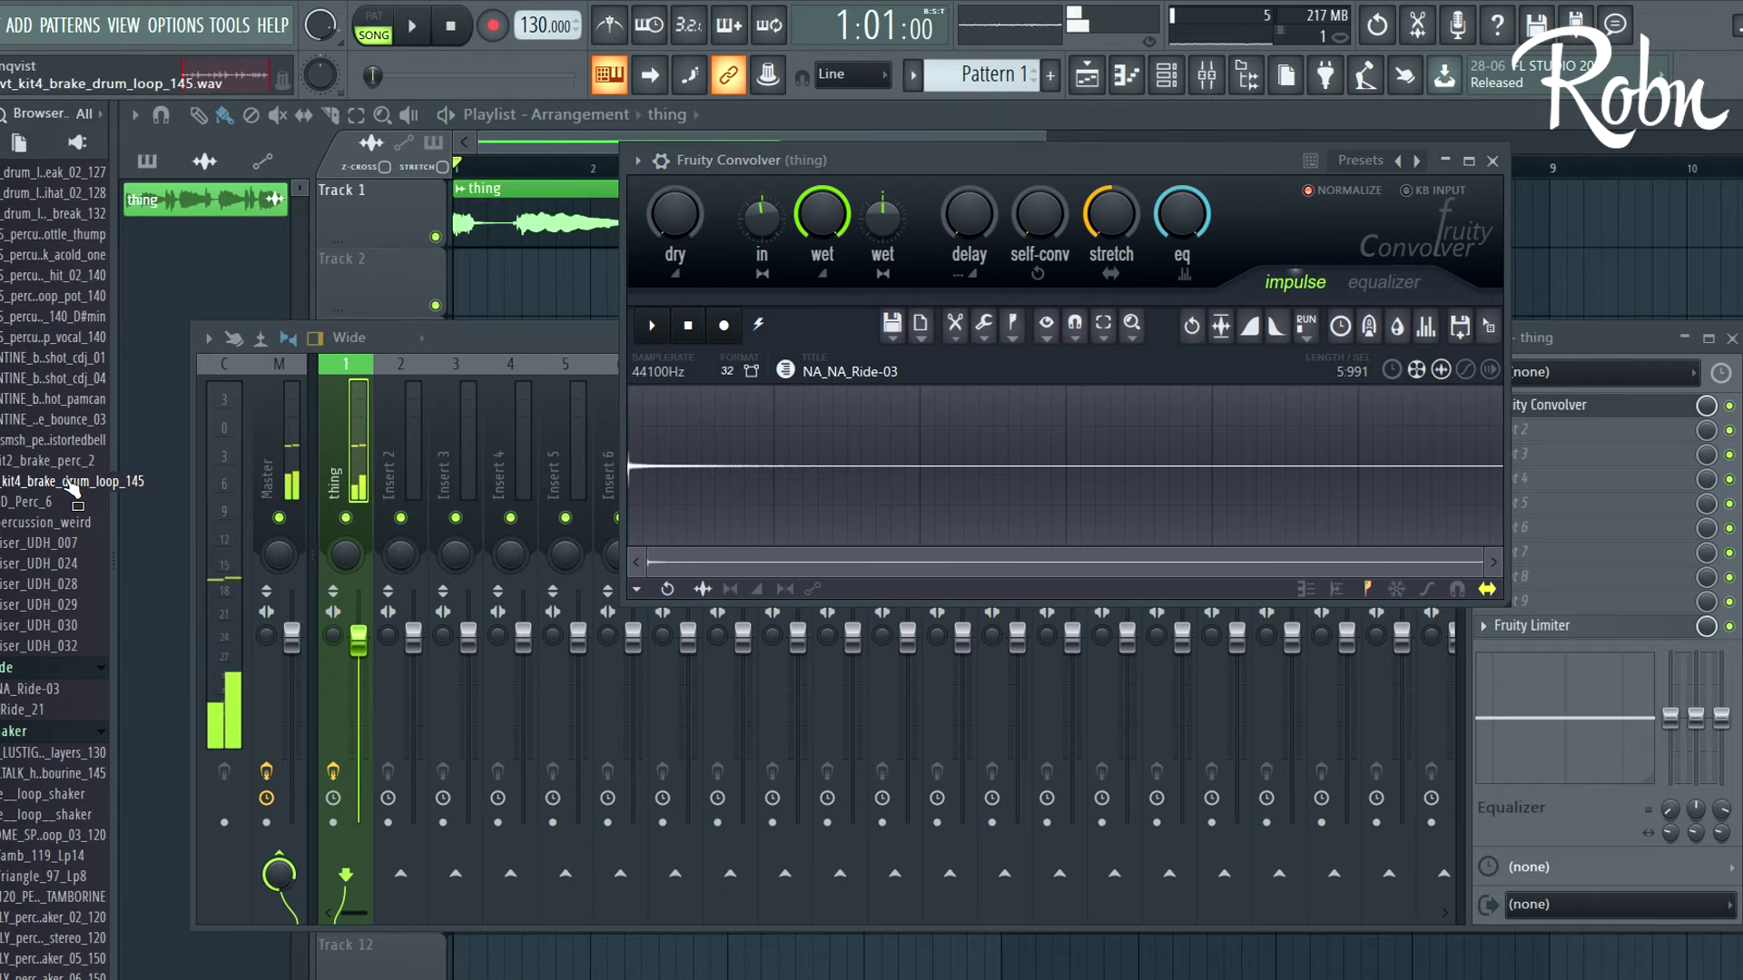
scroll(59, 490, down, 12)
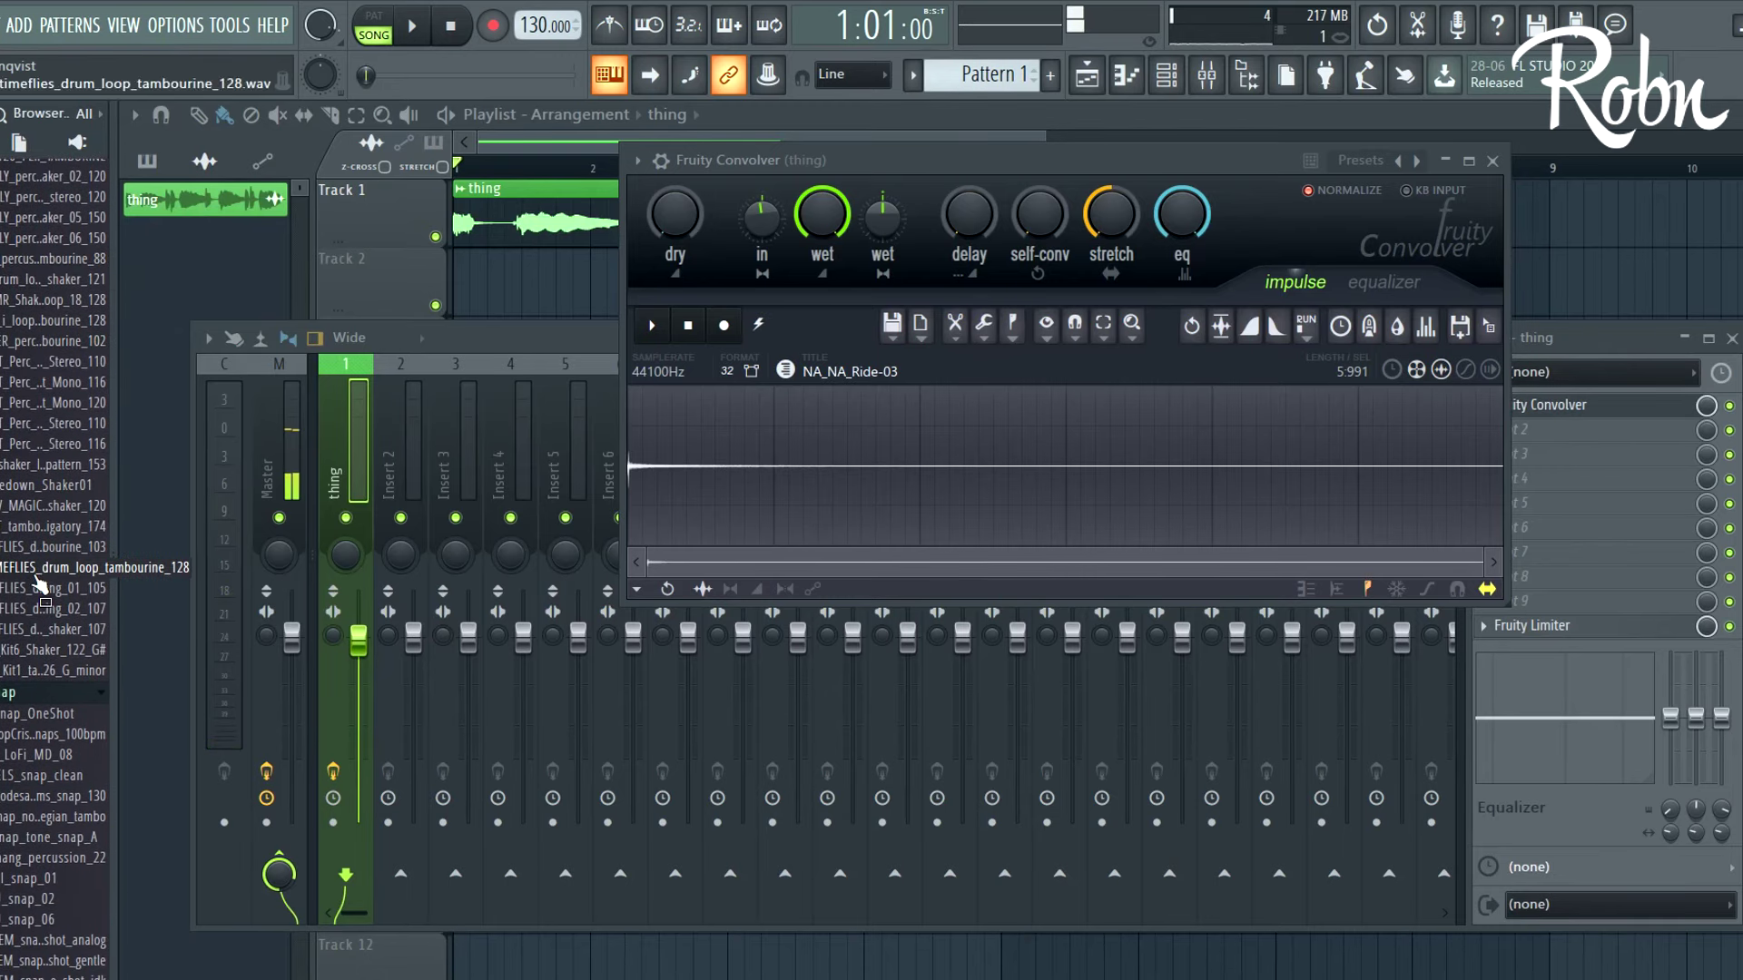
scroll(50, 490, down, 6)
click(52, 490)
drag(56, 498, 1027, 447)
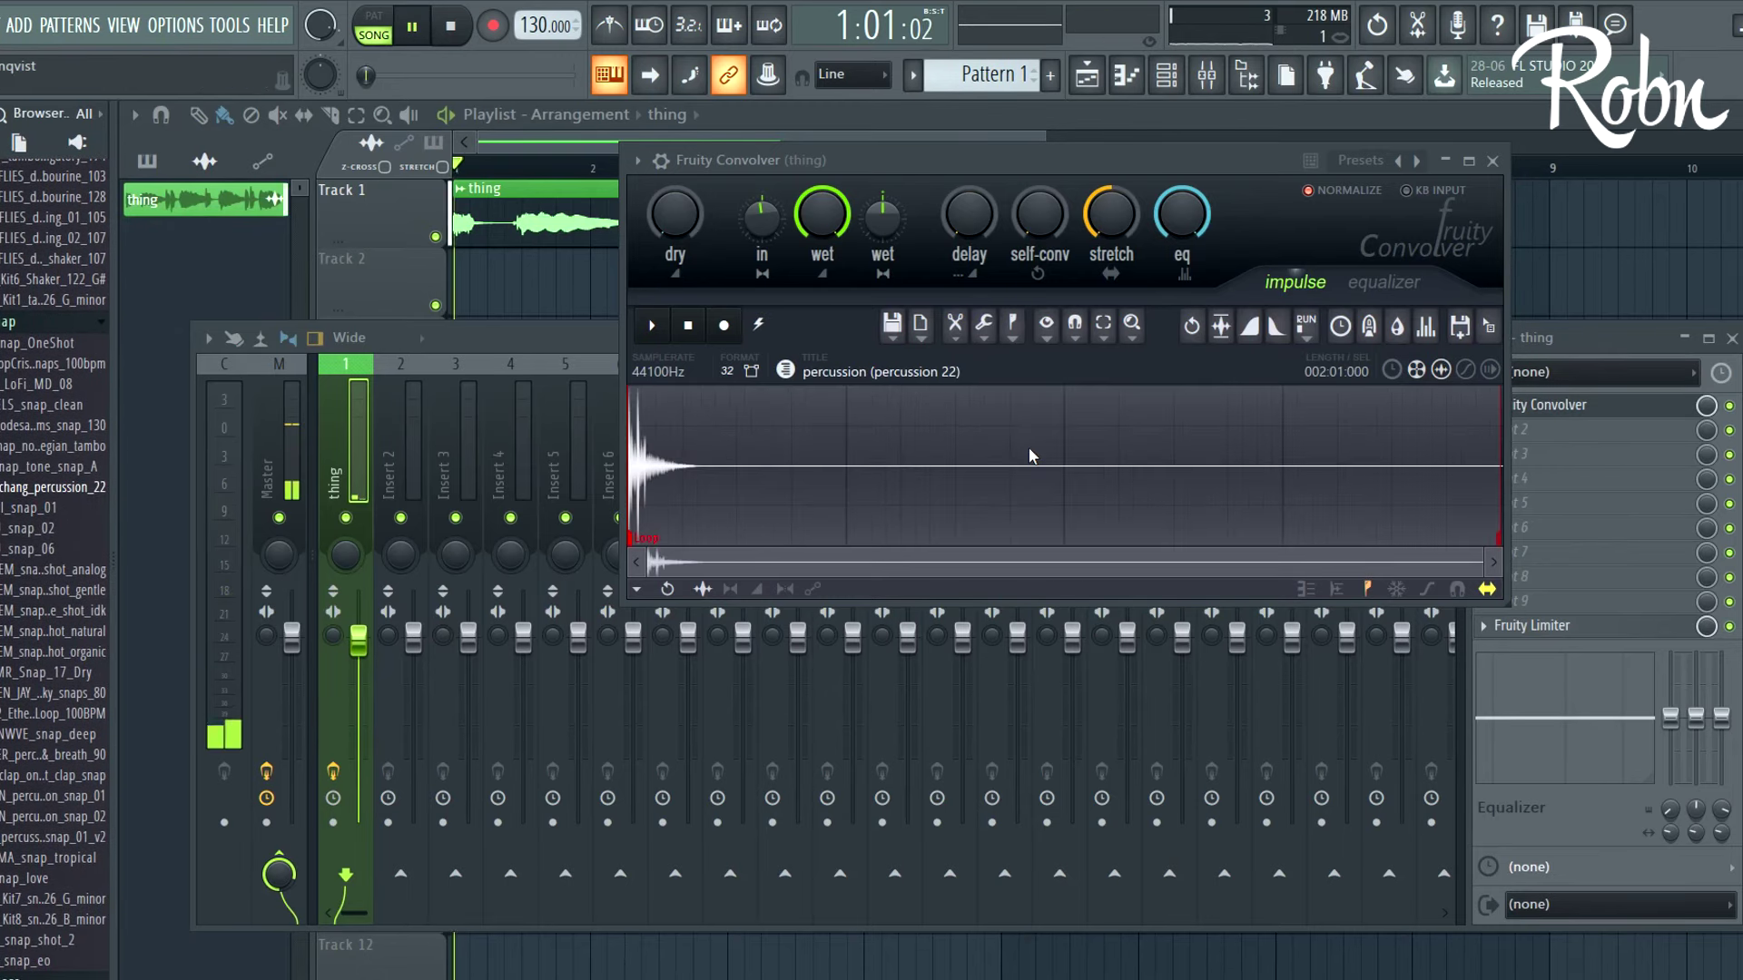
key(space)
During playback, raise the dry level, try fully separated input and wet stereo, and try stretch settings from 102% to 73%
drag(674, 216, 675, 207)
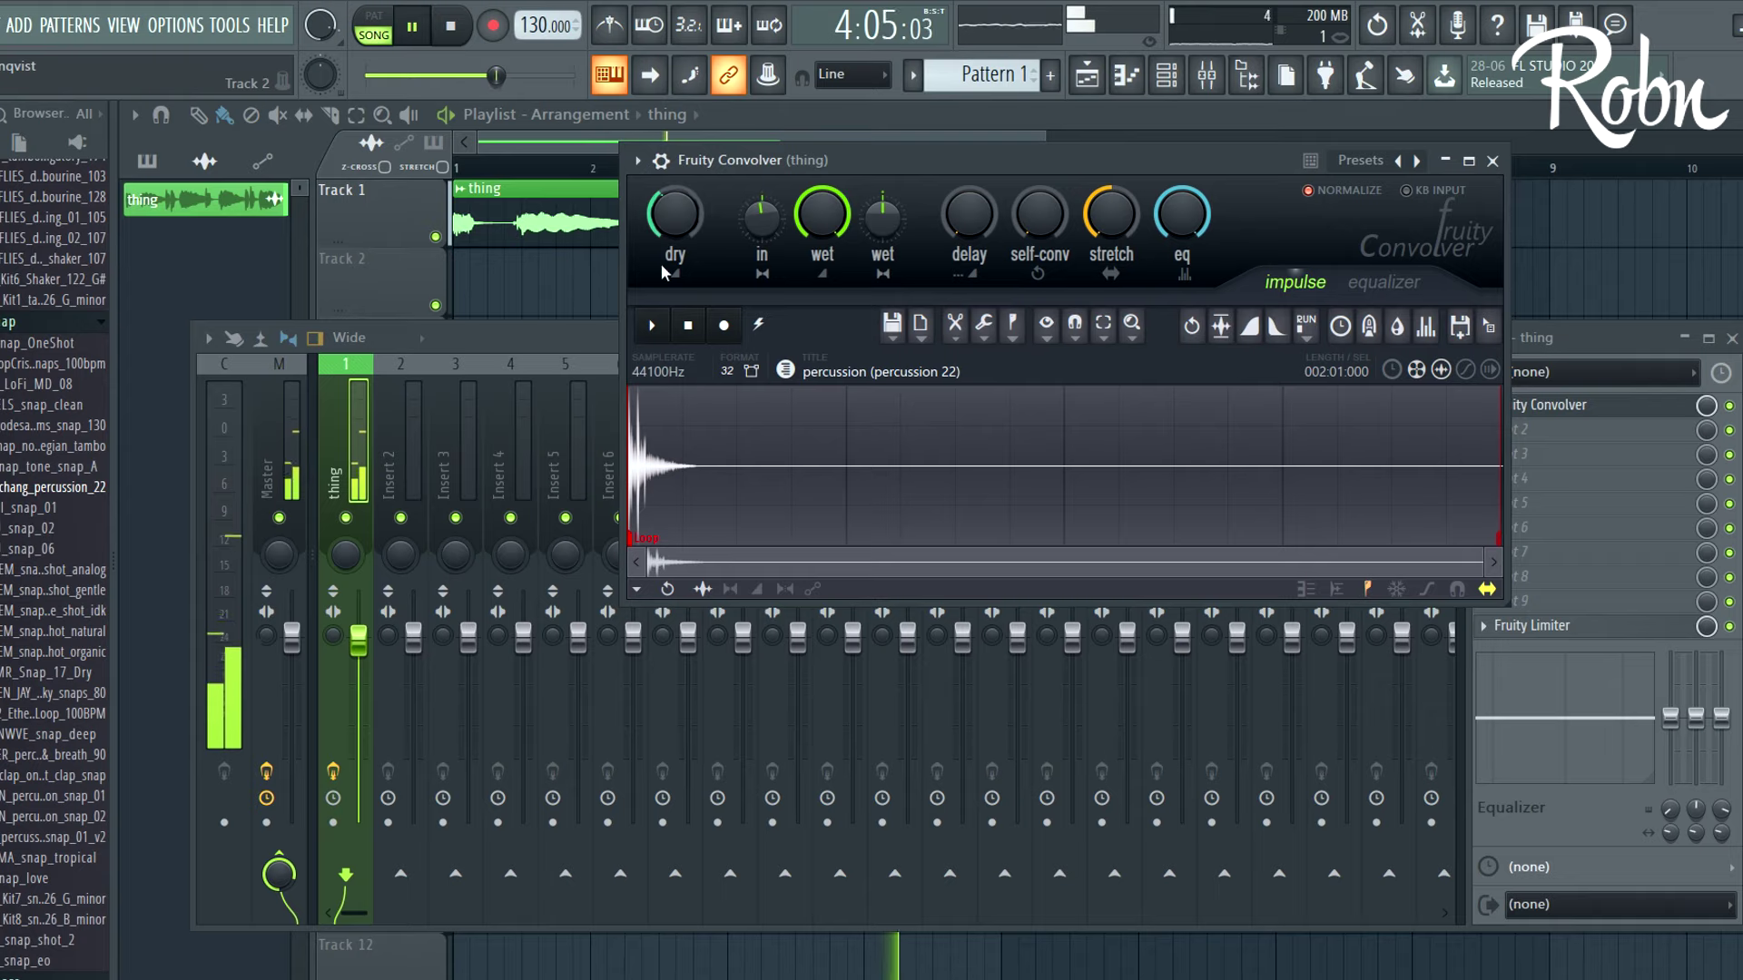
drag(761, 219, 765, 277)
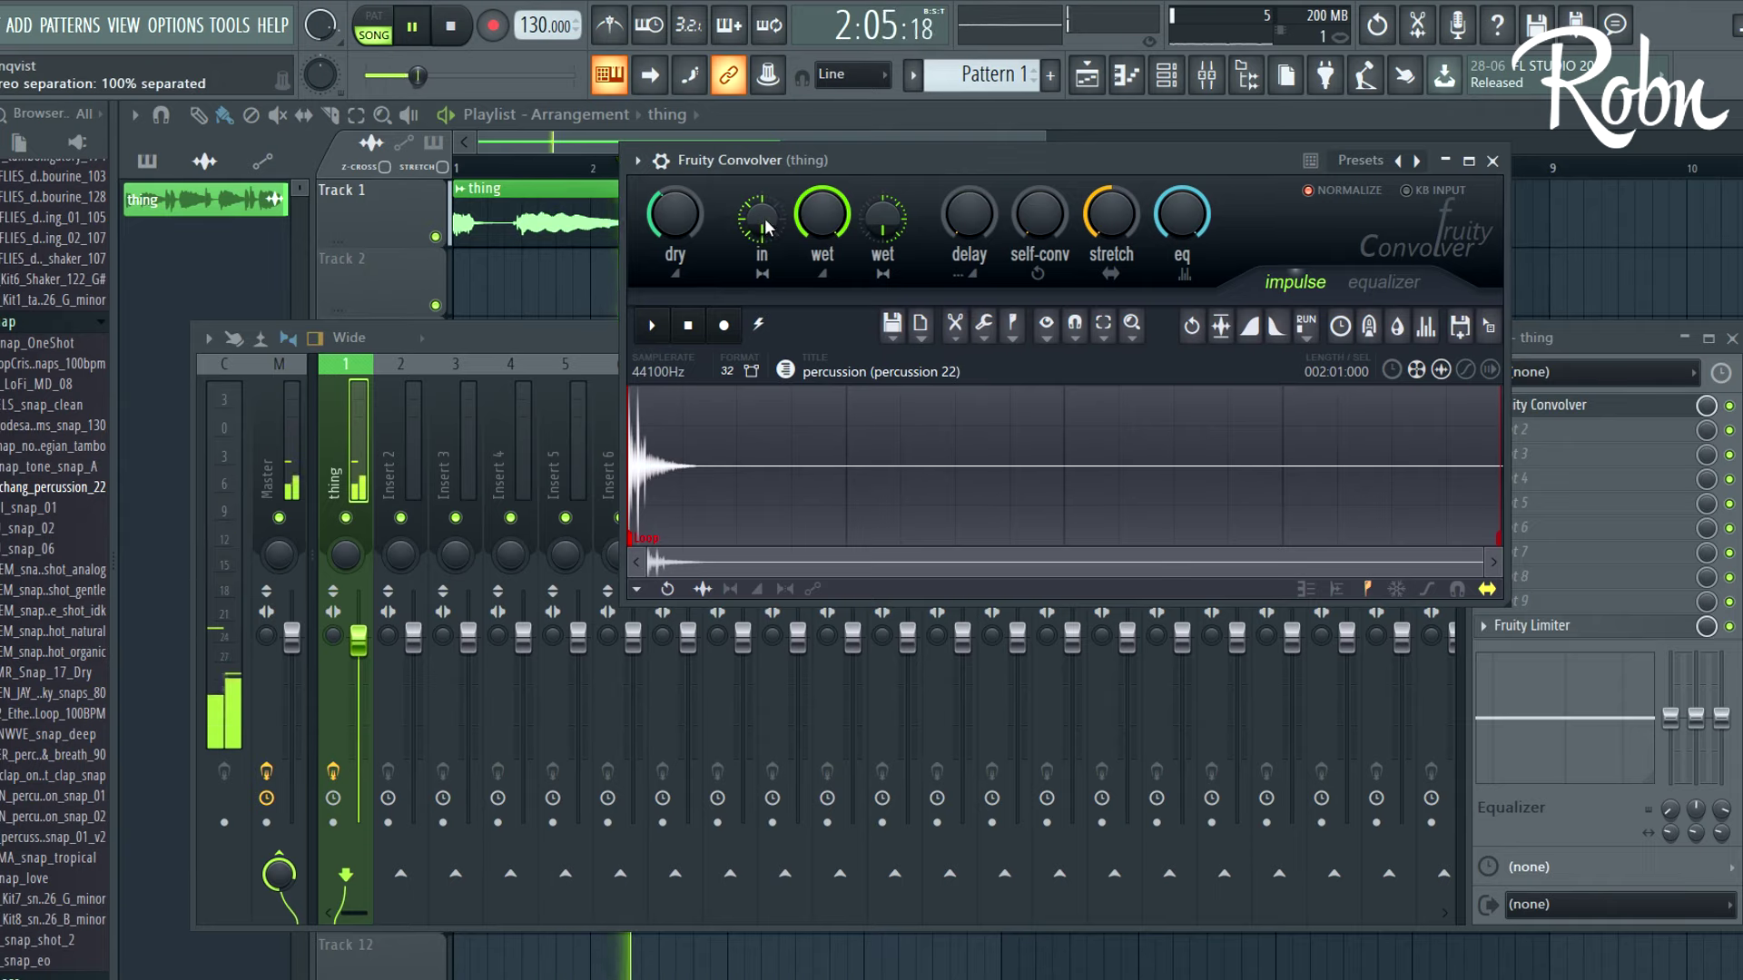
right_click(762, 221)
click(781, 232)
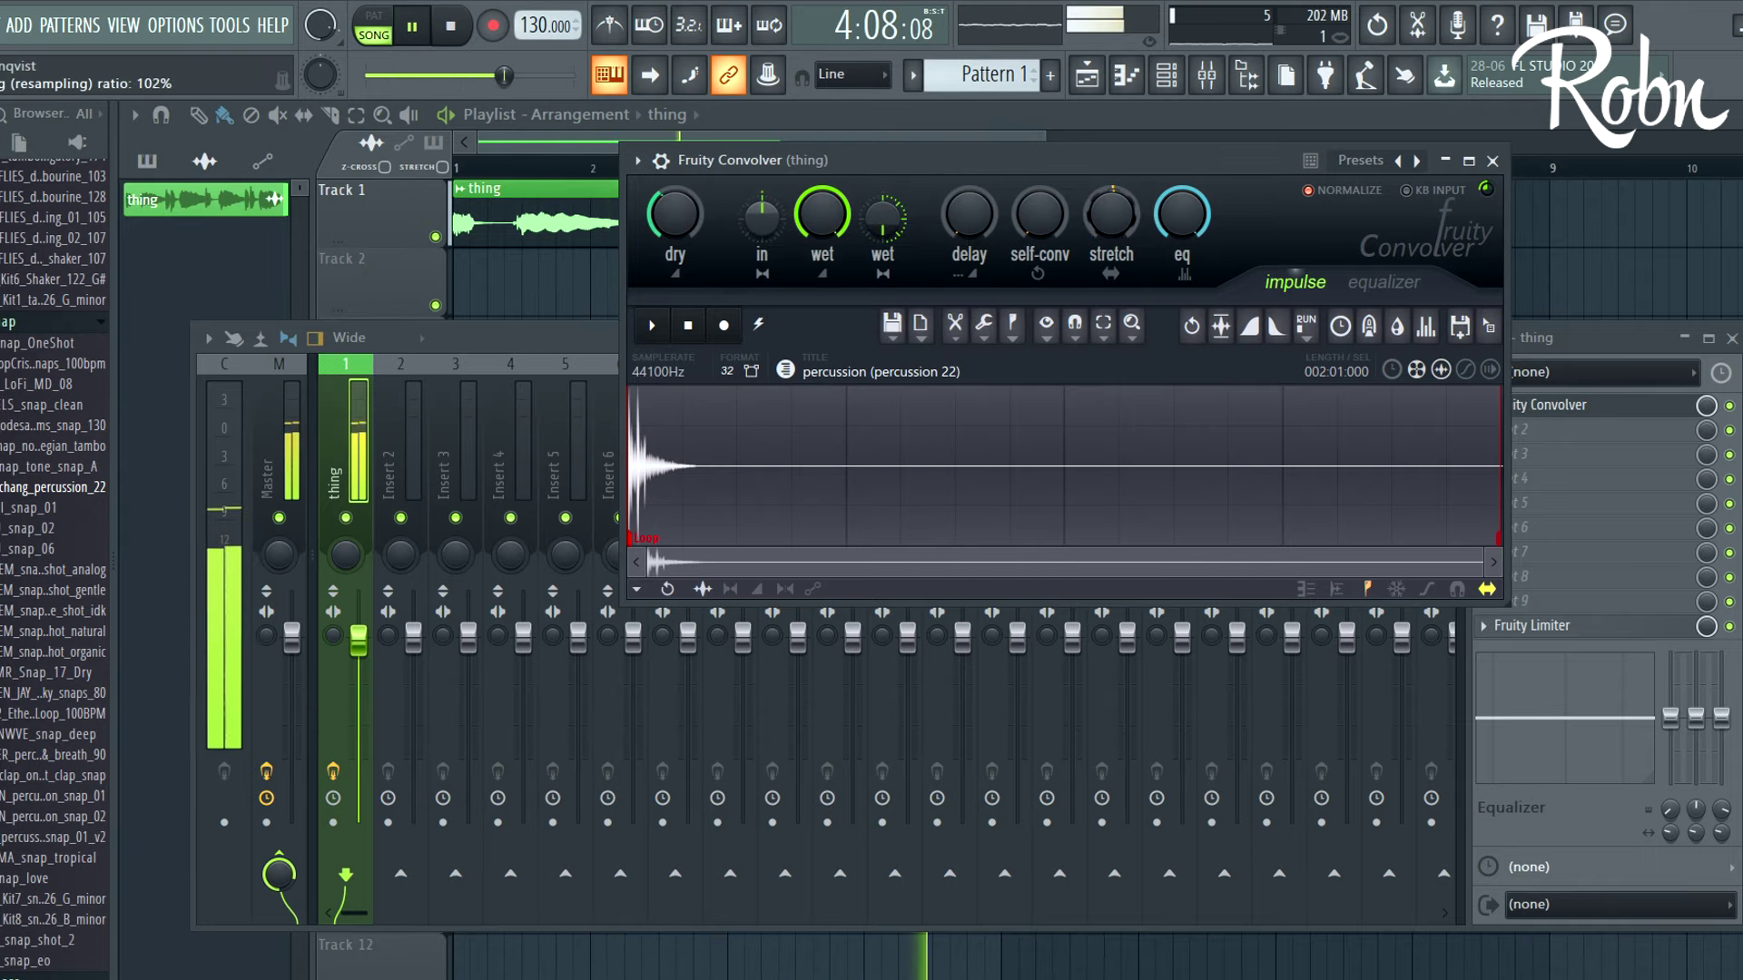
drag(1121, 231, 1121, 250)
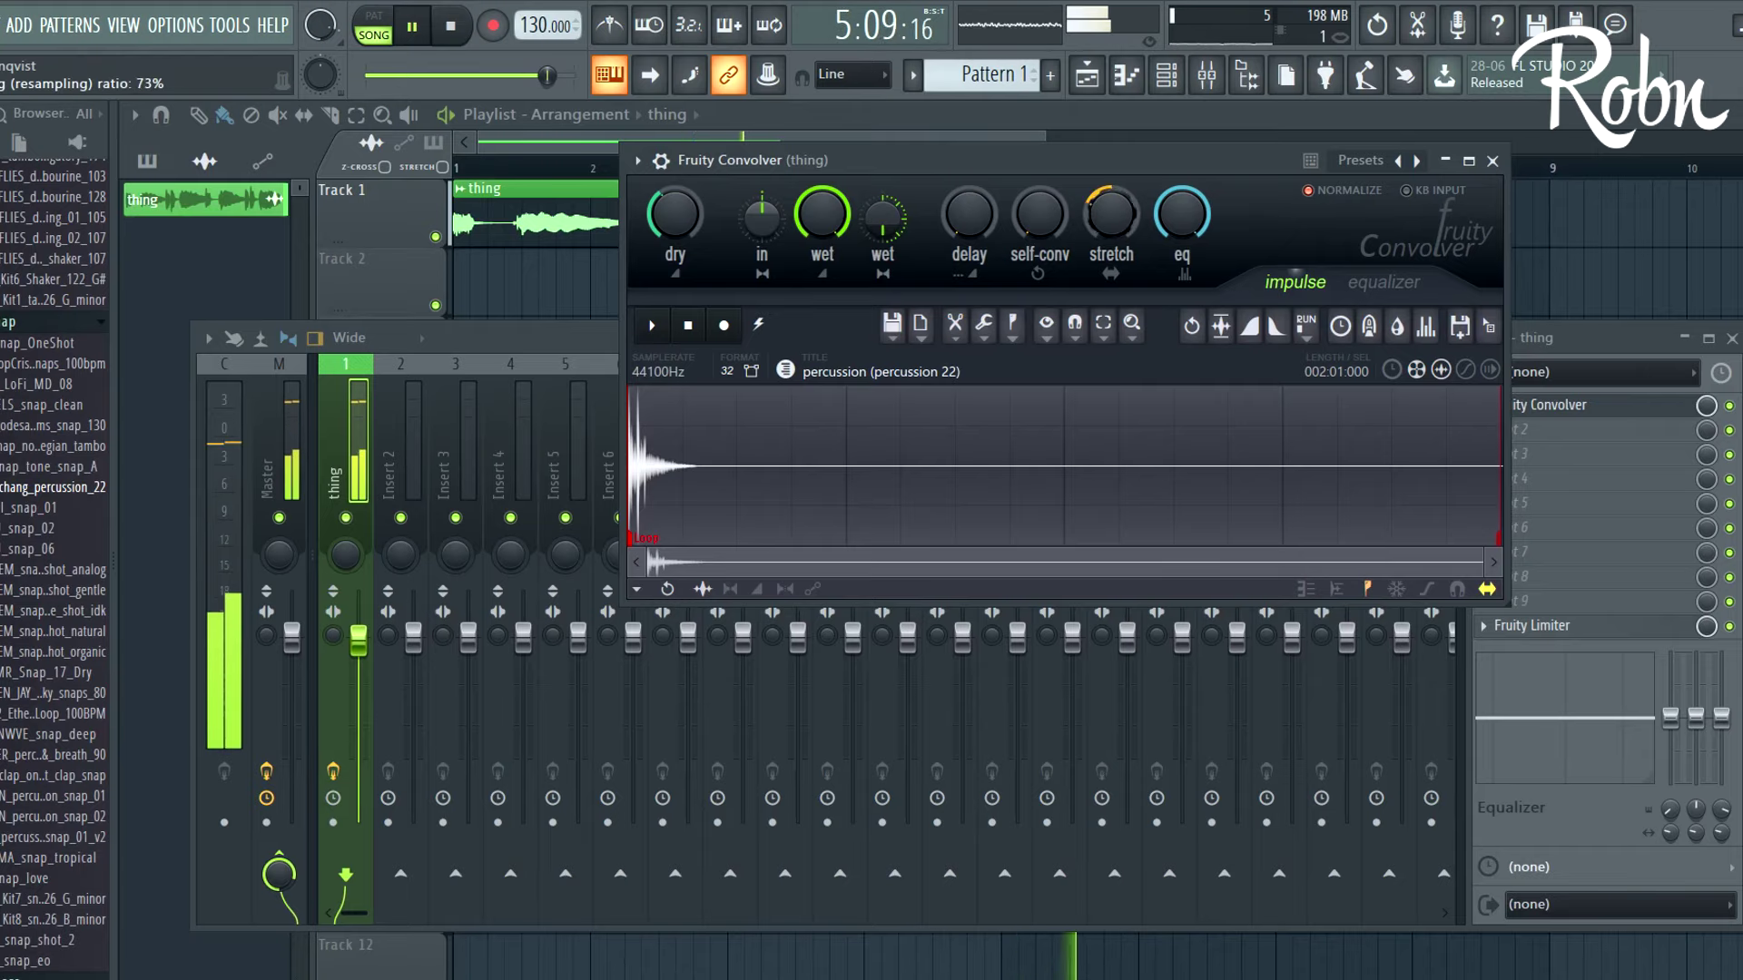
Stop playback, load MRTNWVE_snap_deep as the Convolver impulse and play the song
key(space)
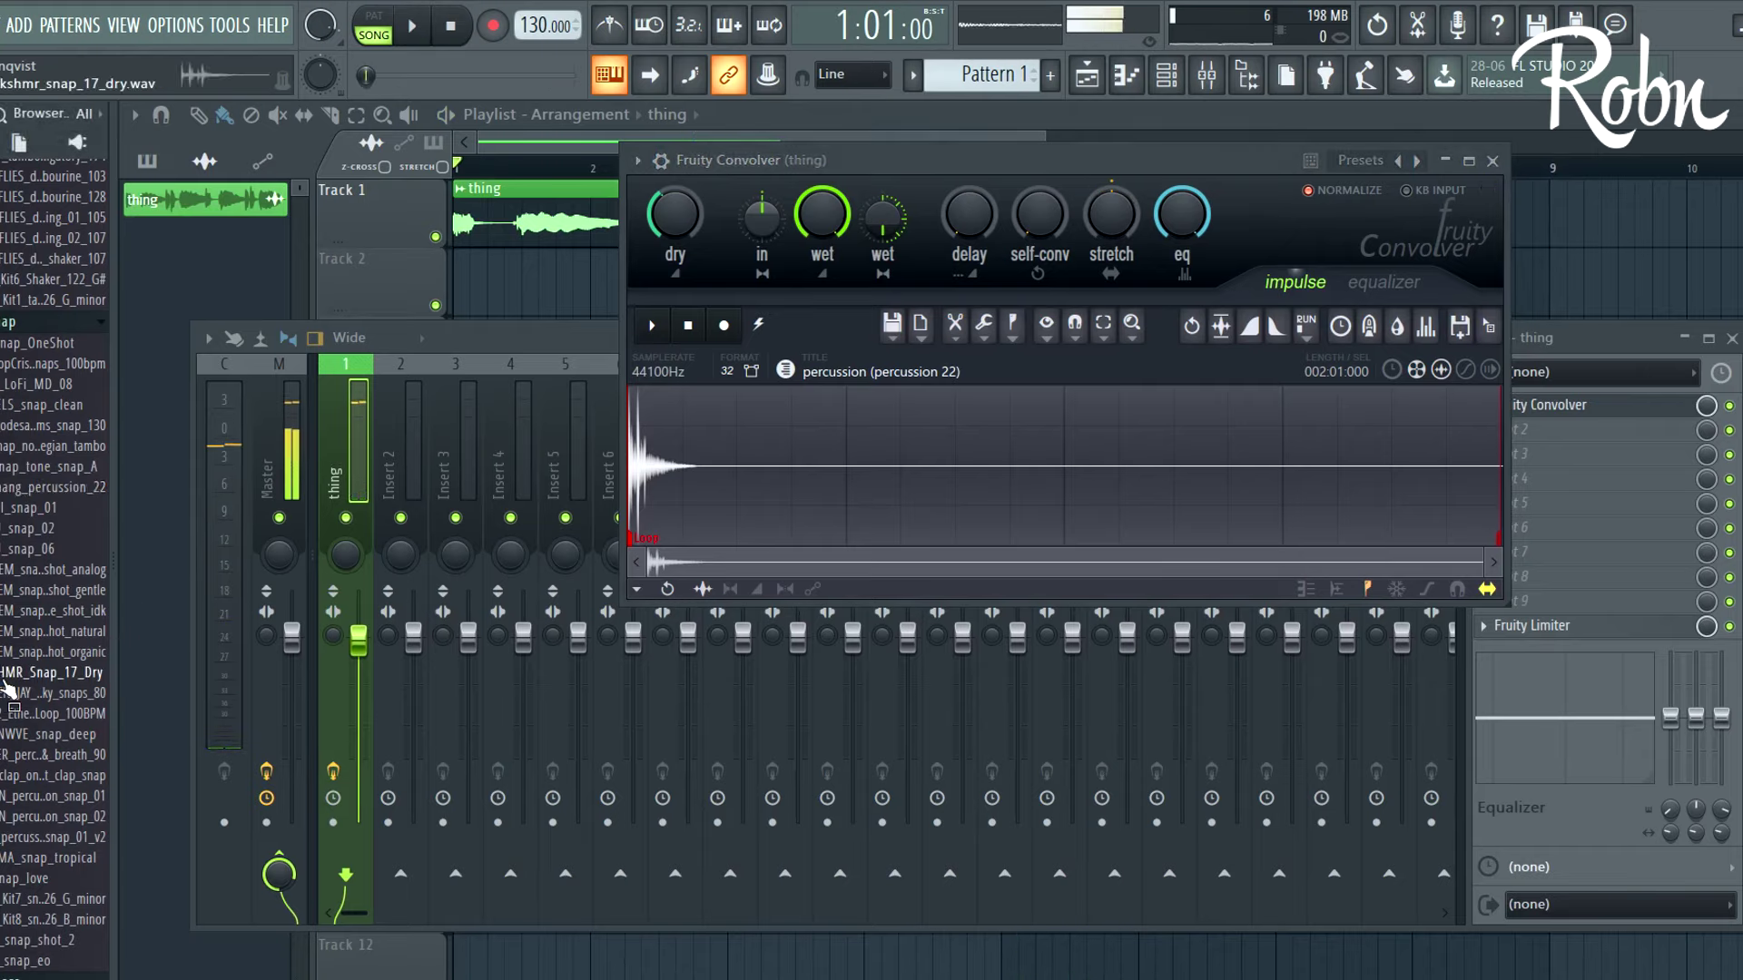
scroll(32, 633, down, 3)
scroll(32, 633, down, 1)
drag(55, 493, 872, 454)
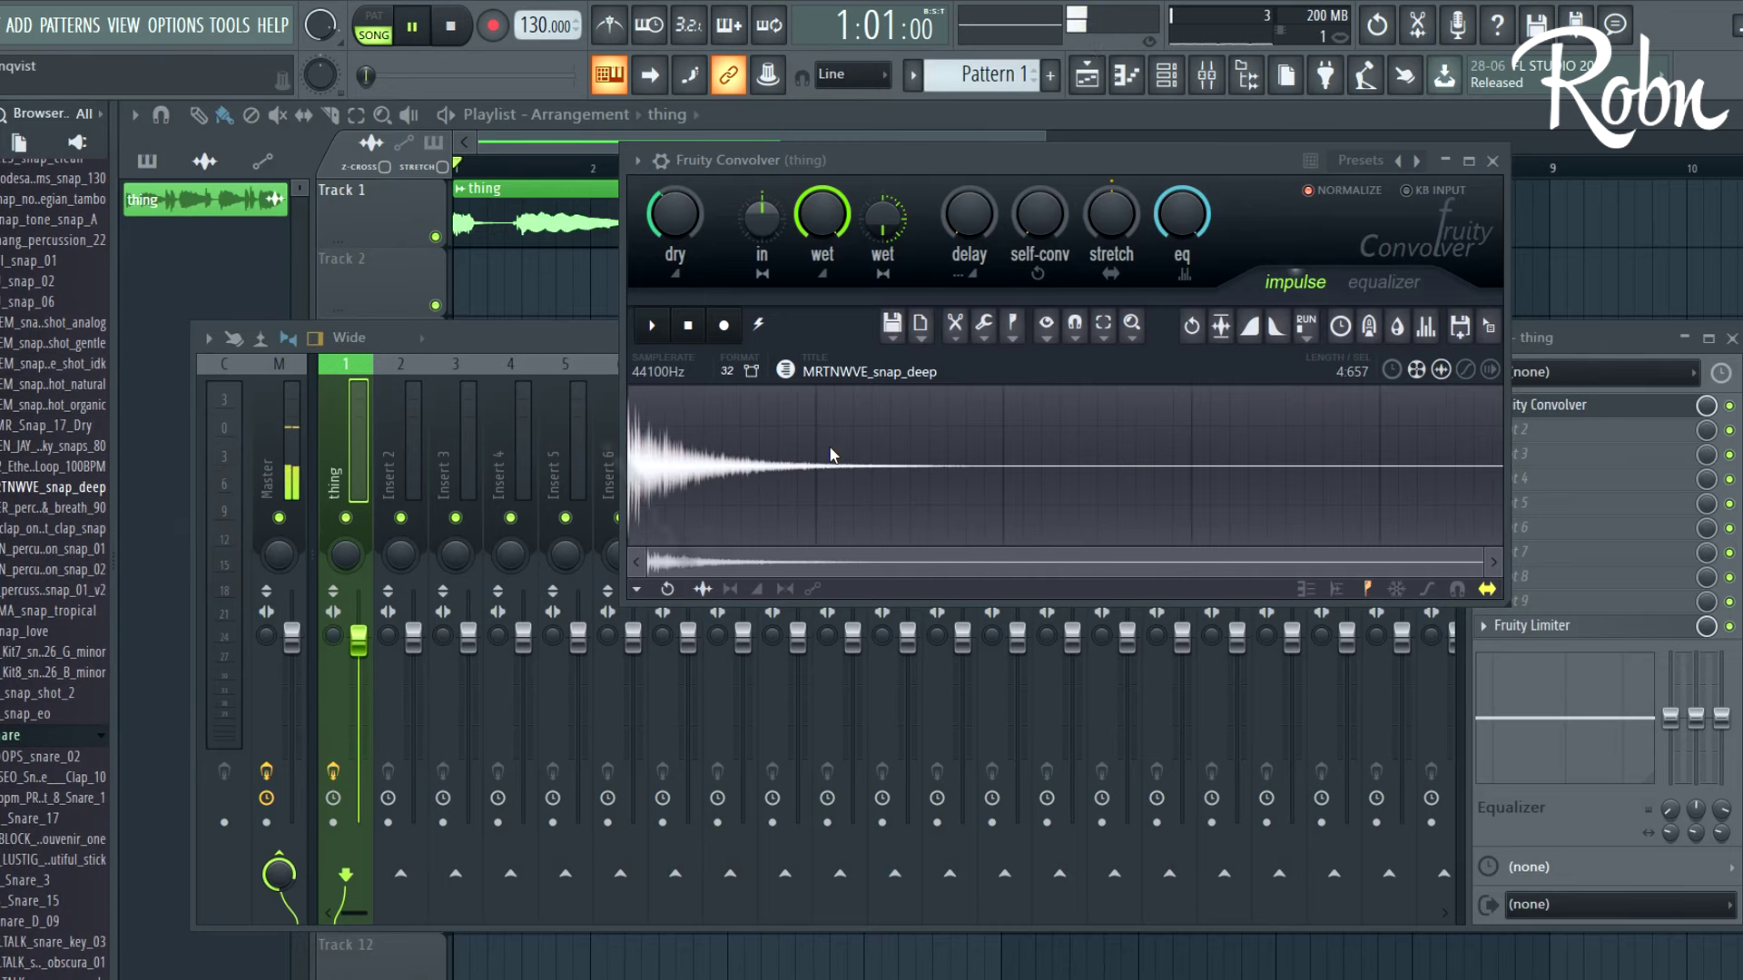
key(space)
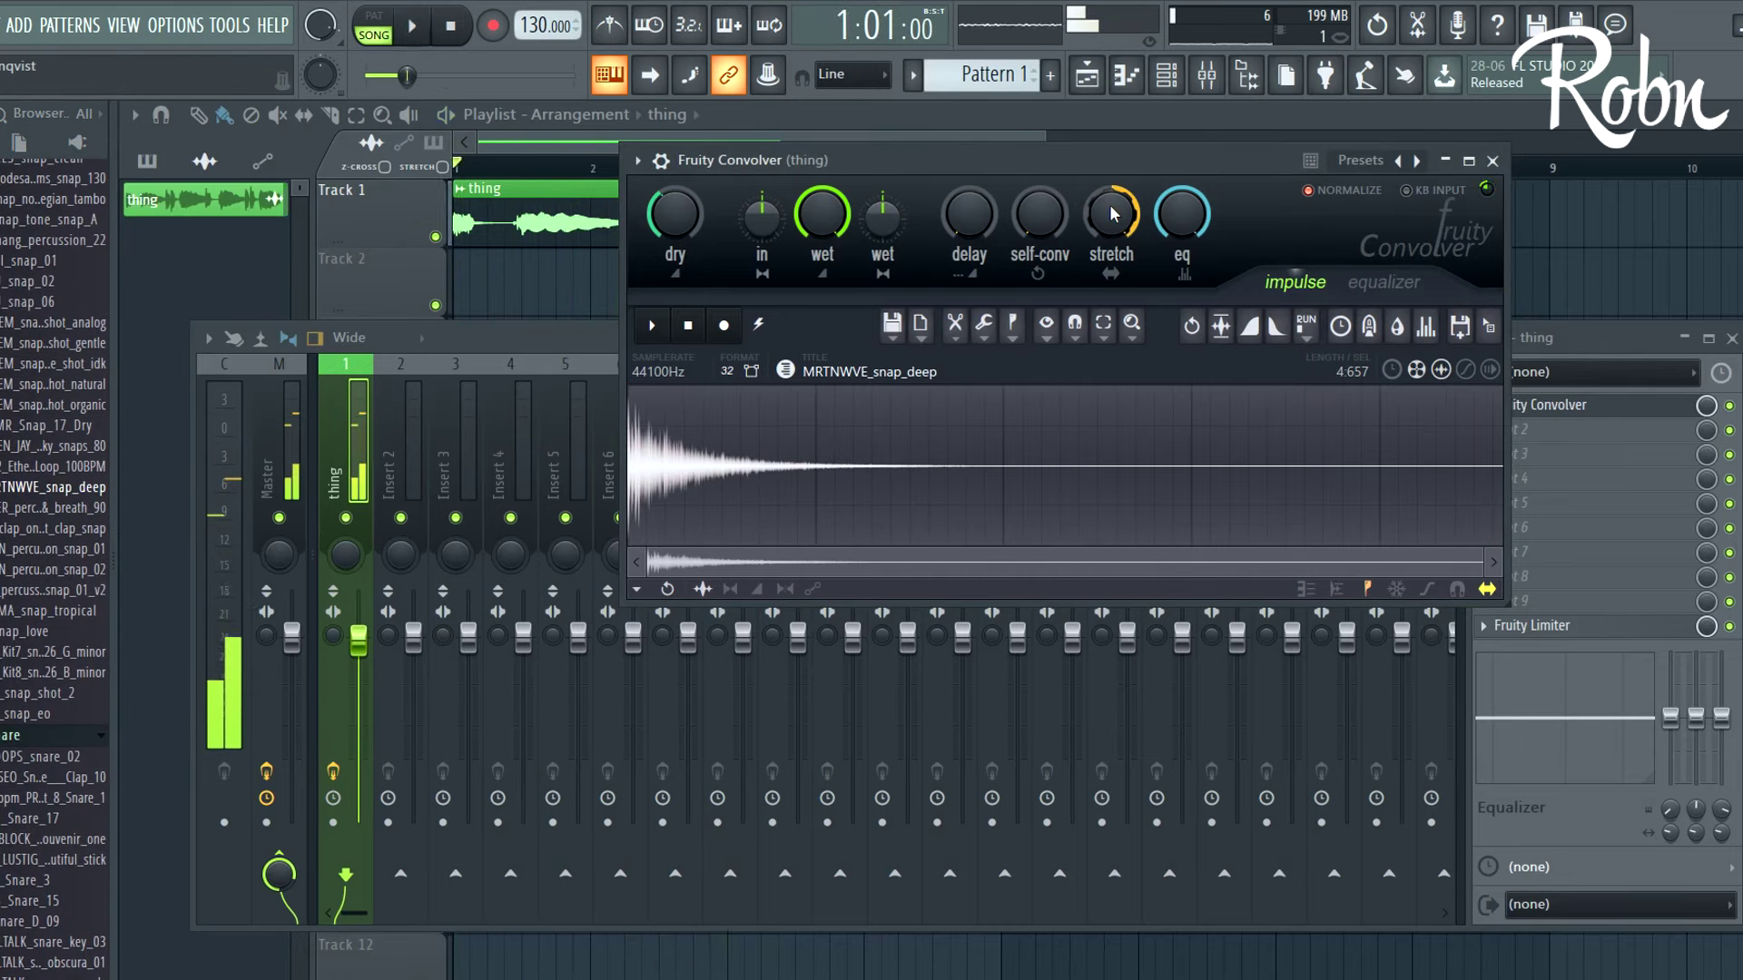
Restart the song with the Convolver's dry level fully down and the impulse stretch lowered below its default
key(space)
key(space)
key(space)
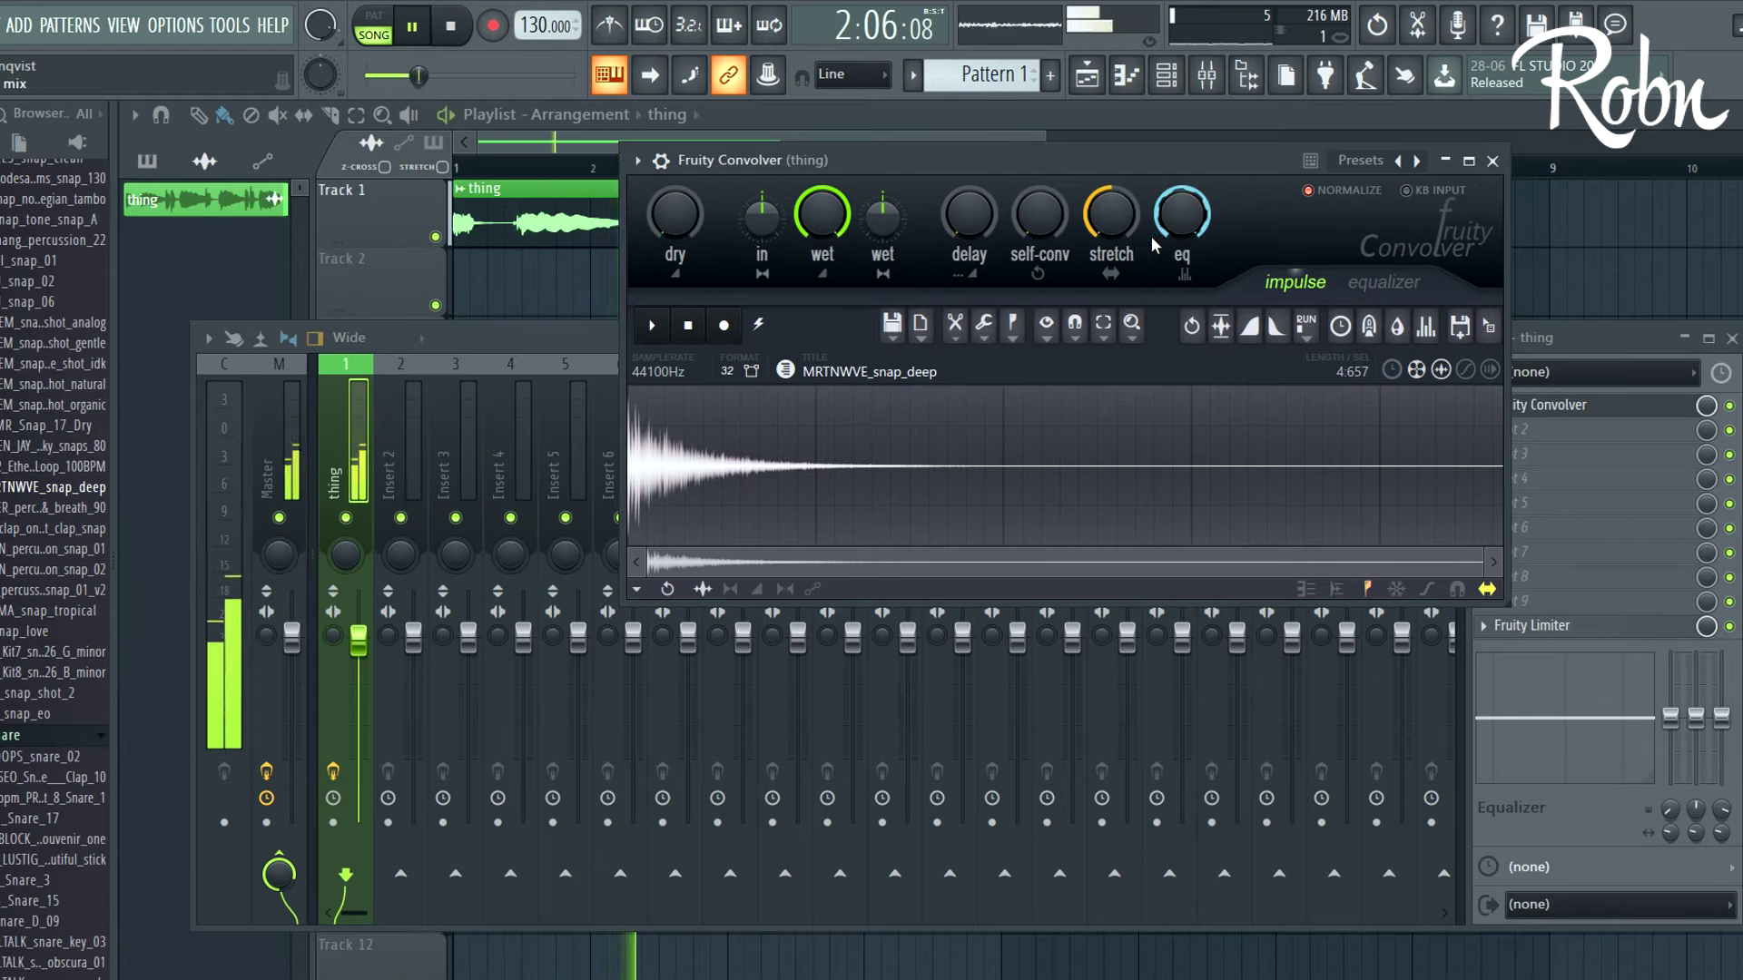
Draw a Convolver equalizer curve that cuts the lows below about 500 Hz, with a dip between 2 and 5 kHz
click(1384, 281)
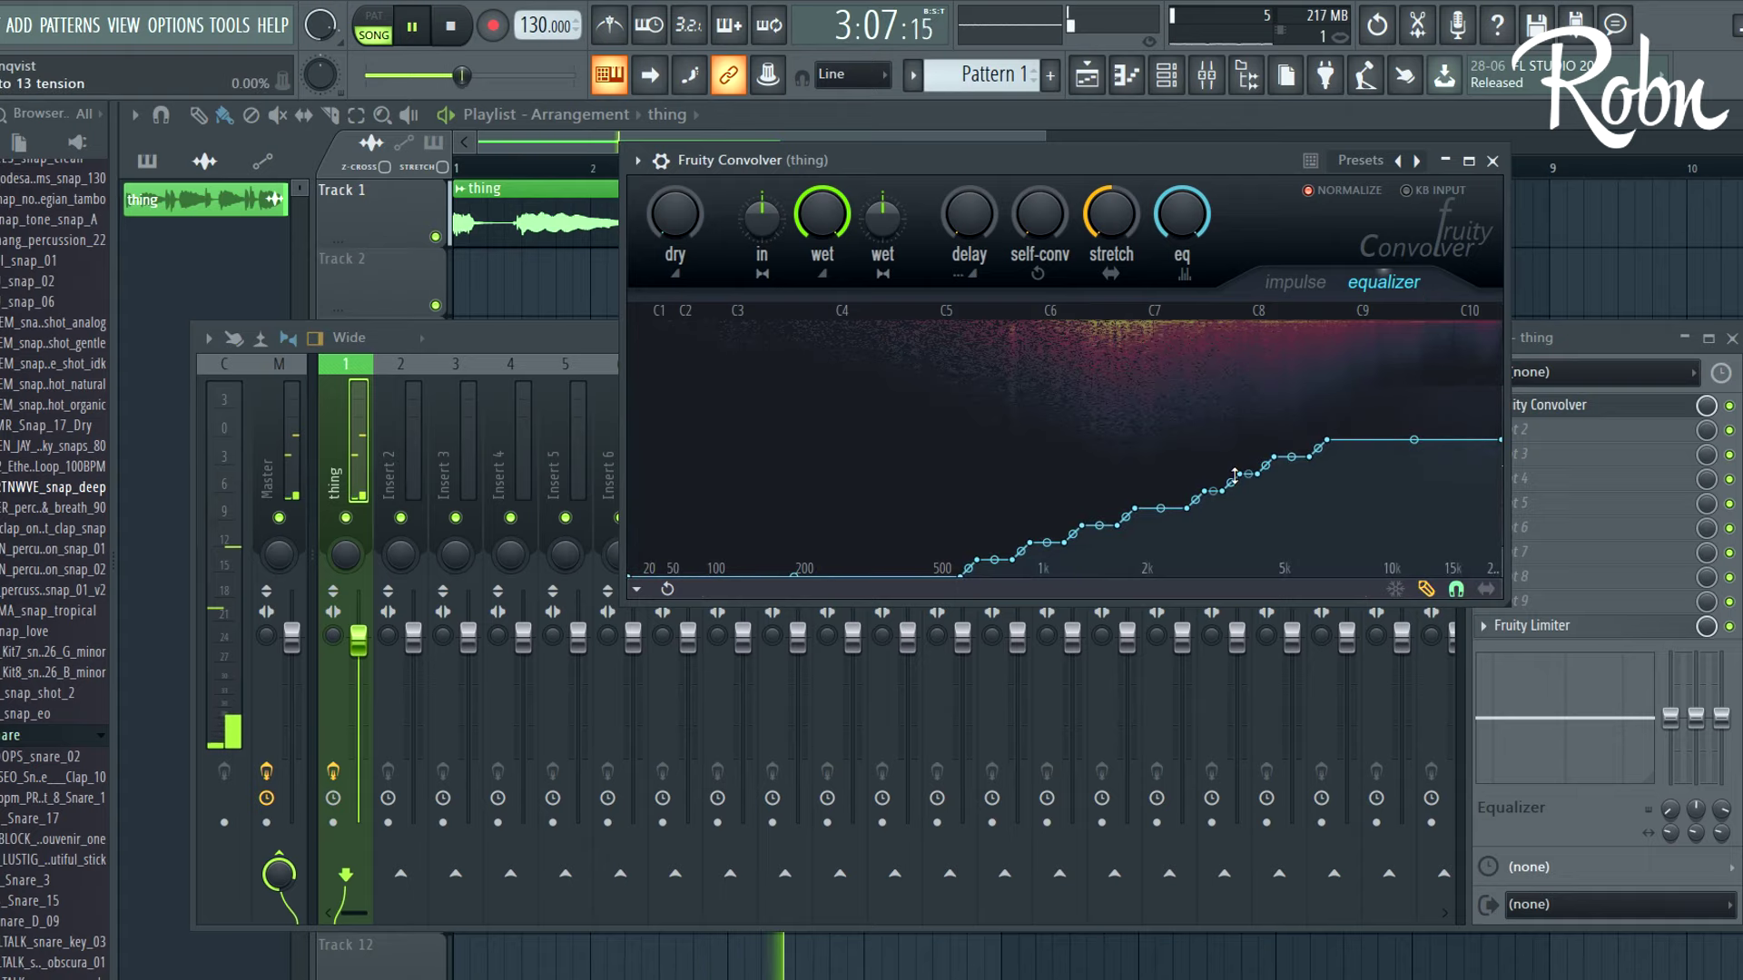
mouse_move(946, 557)
mouse_down()
mouse_move(903, 540)
mouse_move(1057, 470)
mouse_move(1298, 427)
mouse_move(1355, 461)
mouse_move(1171, 435)
mouse_move(690, 567)
mouse_move(1044, 491)
mouse_move(1212, 543)
mouse_move(1360, 441)
mouse_up()
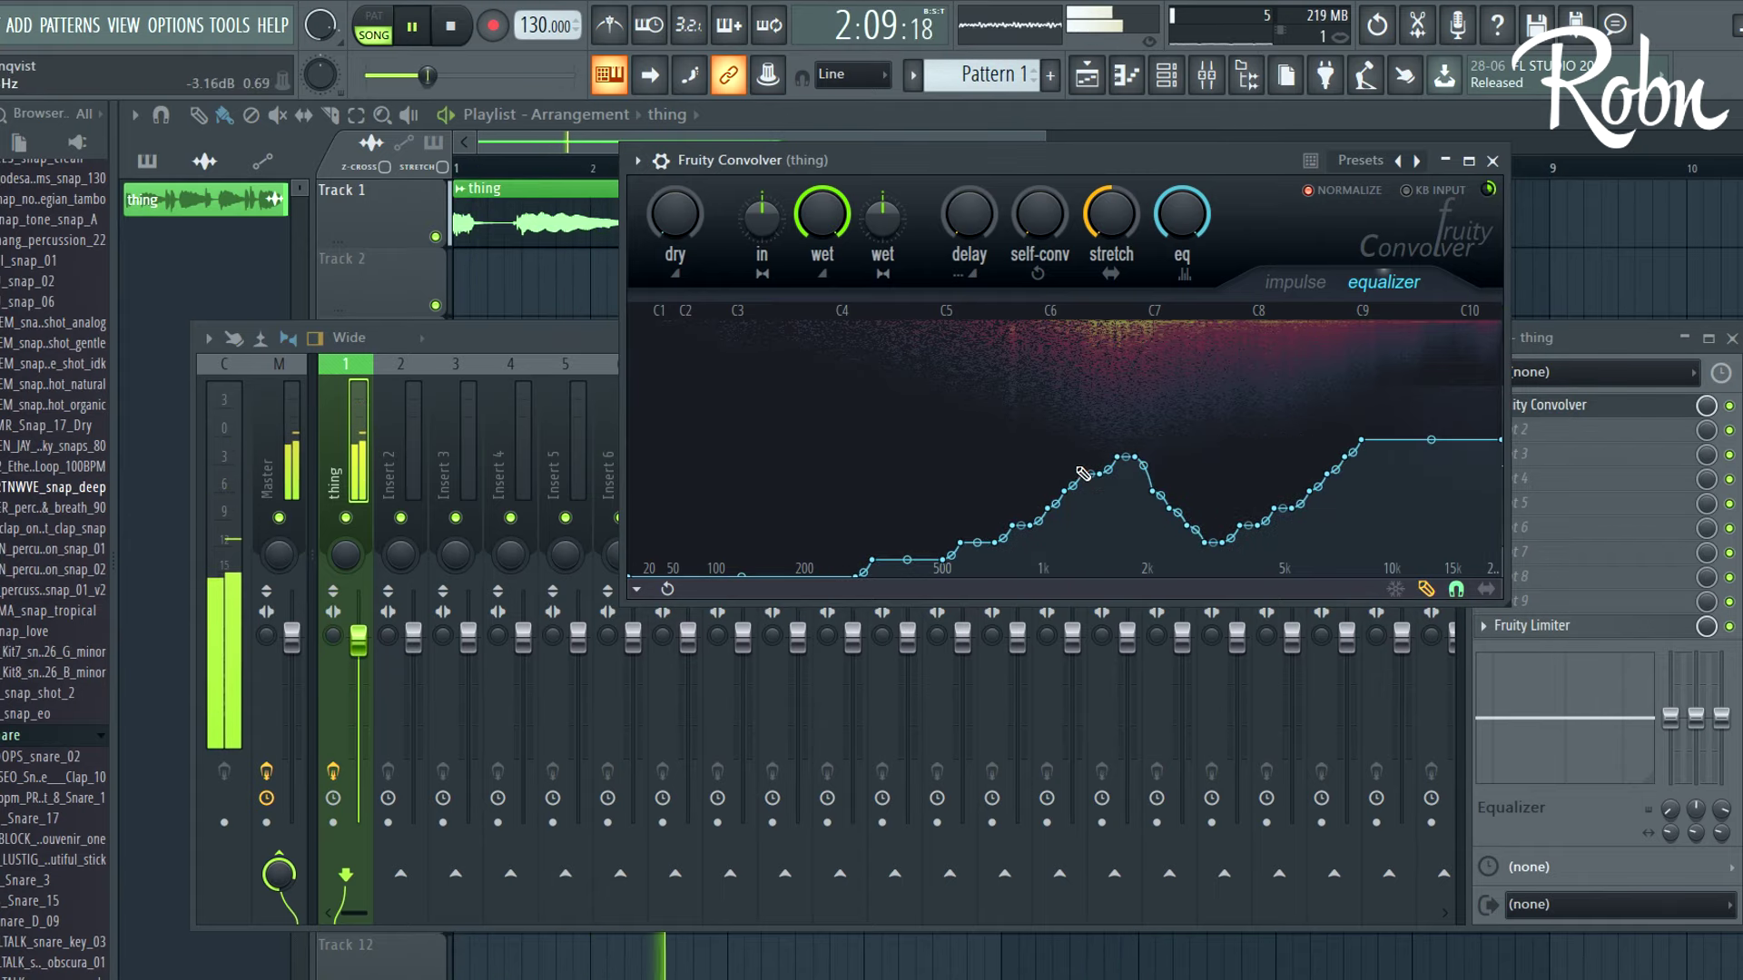
mouse_move(705, 567)
mouse_down()
mouse_move(866, 478)
mouse_move(1020, 479)
mouse_move(655, 604)
mouse_up()
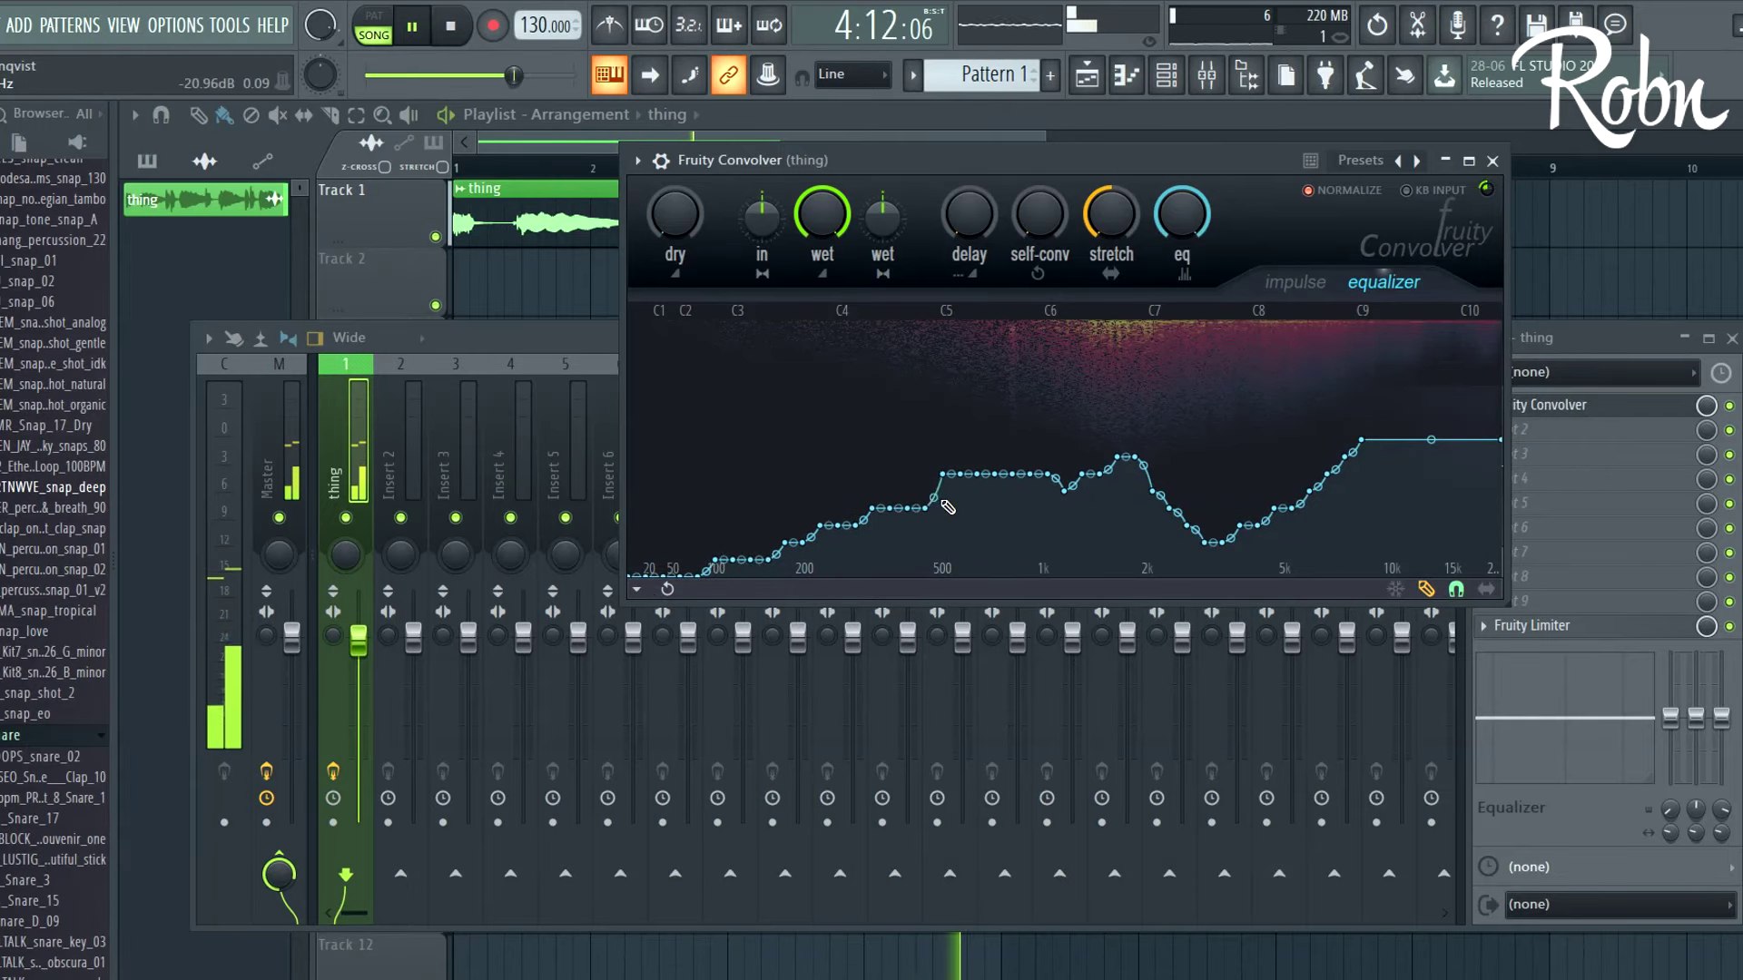
drag(1065, 496, 741, 645)
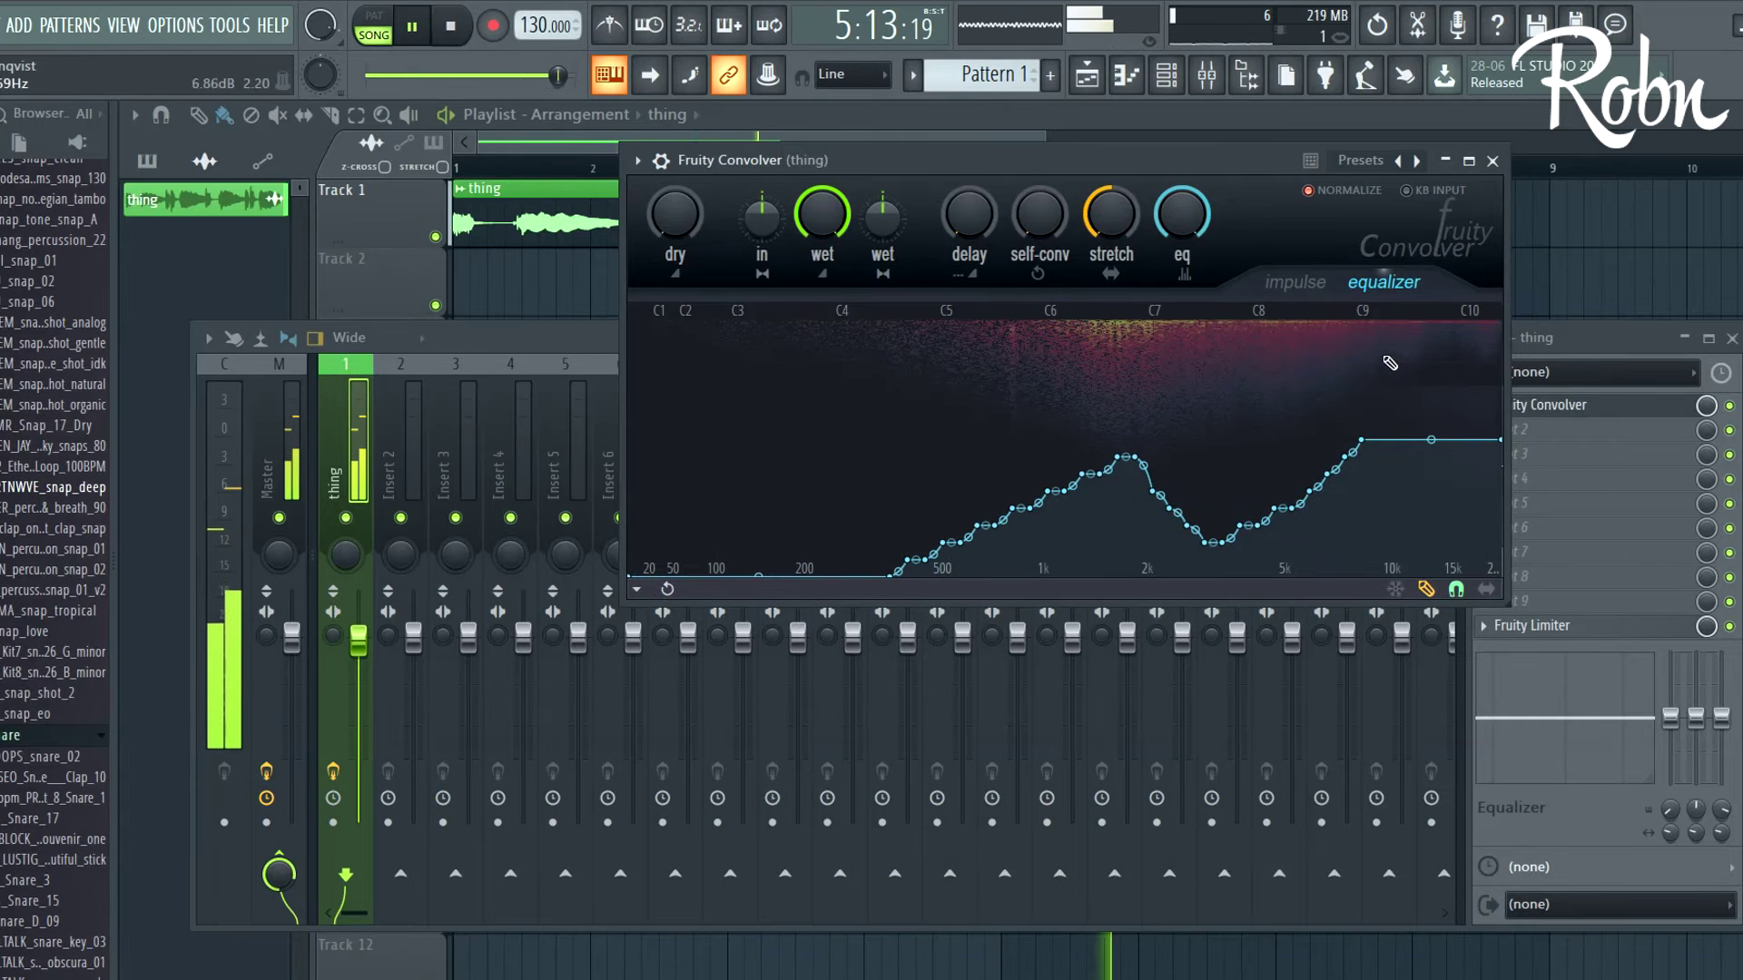
Try SS_snap_love as the Convolver impulse, then replace it with RMZ_percussion_one_shot_snap_01_v2 and listen to it
click(1294, 288)
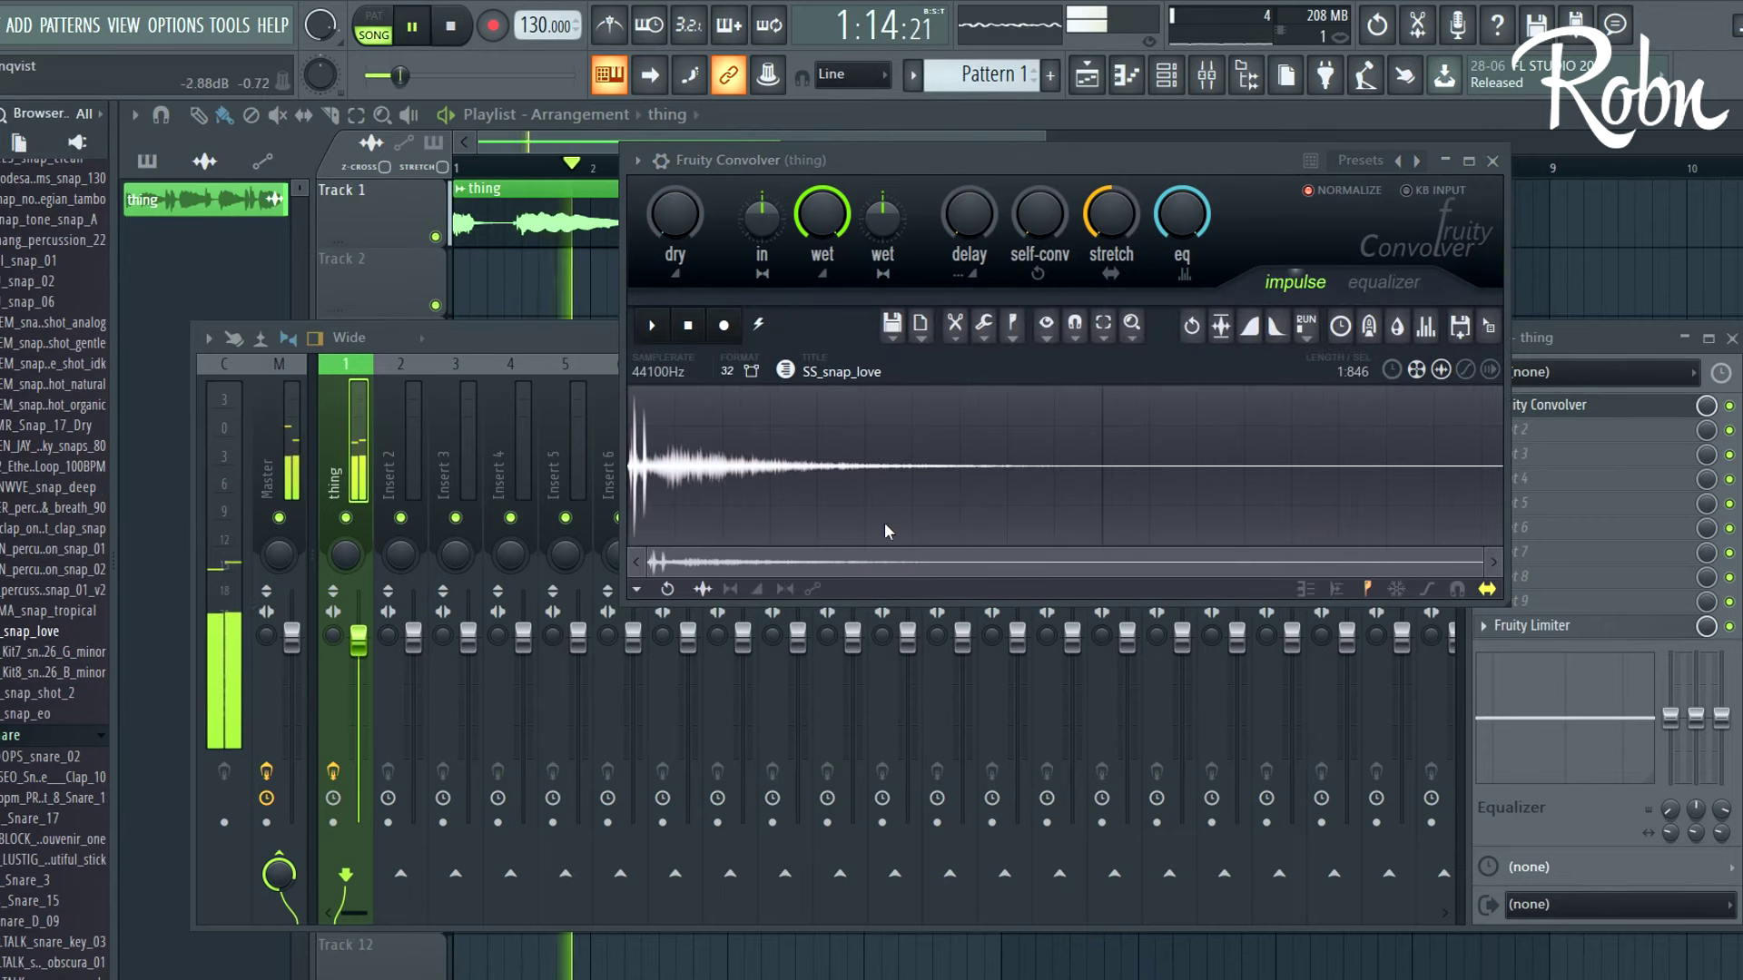
drag(54, 590, 1040, 443)
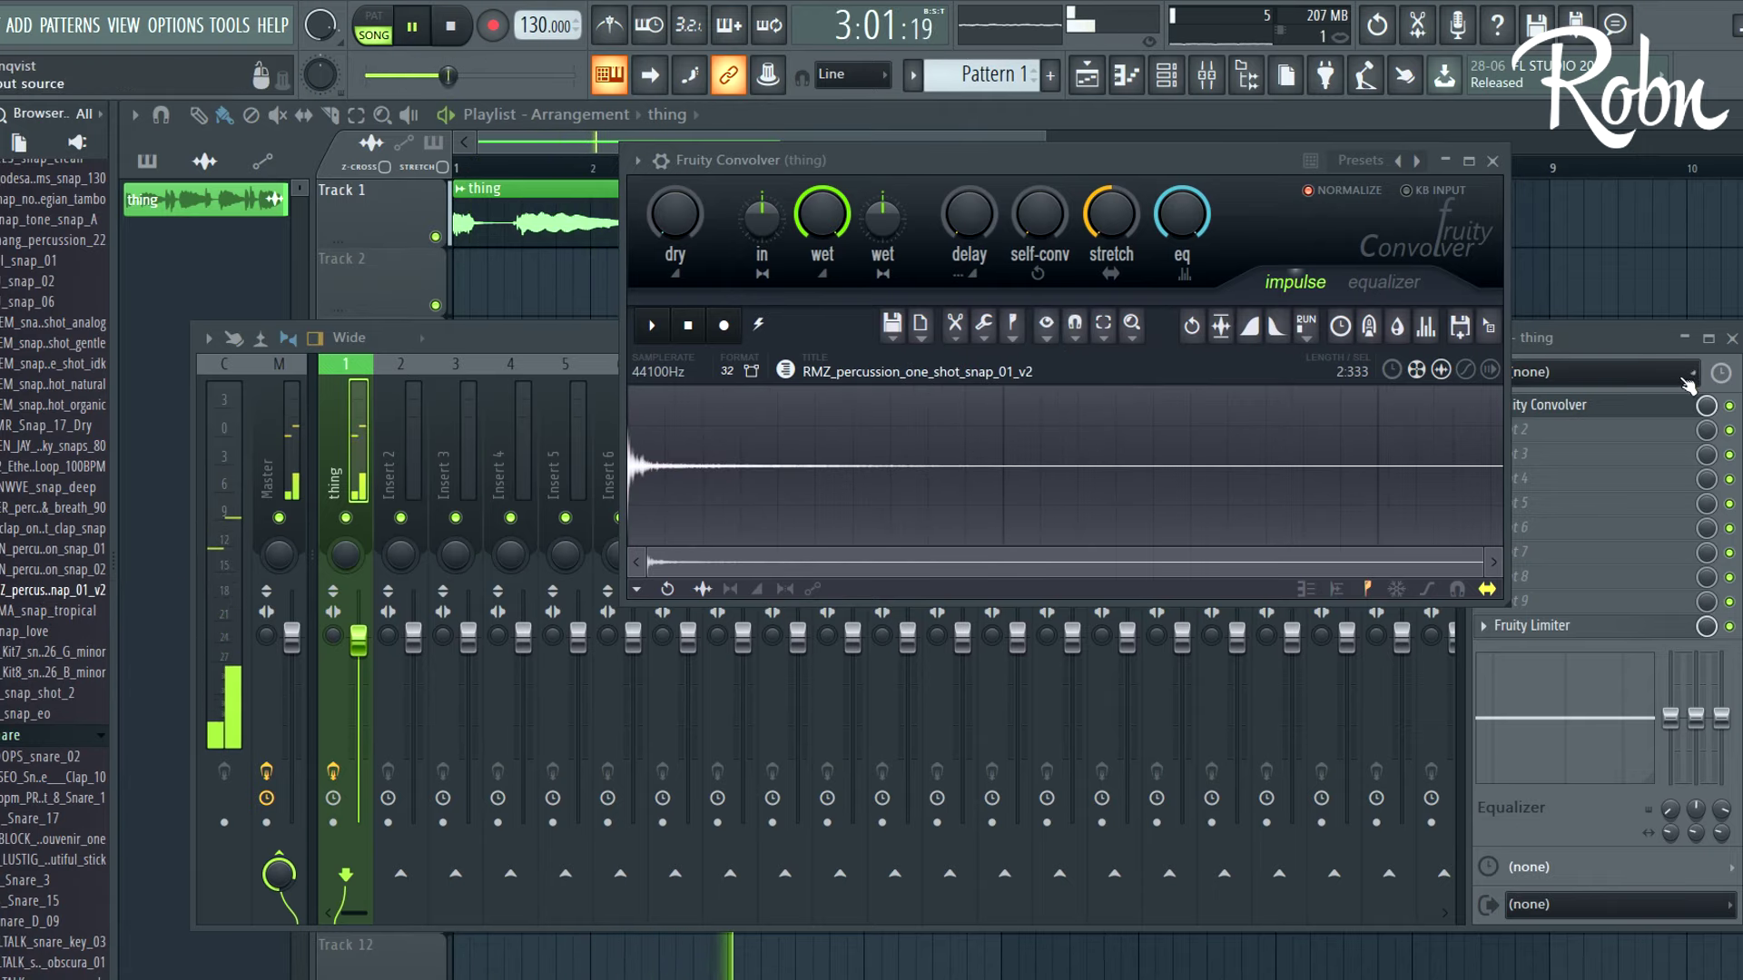
Bypass and re-enable Fruity Convolver during playback to compare the sound, and clear the plugin and mixer windows from the playlist
click(1734, 412)
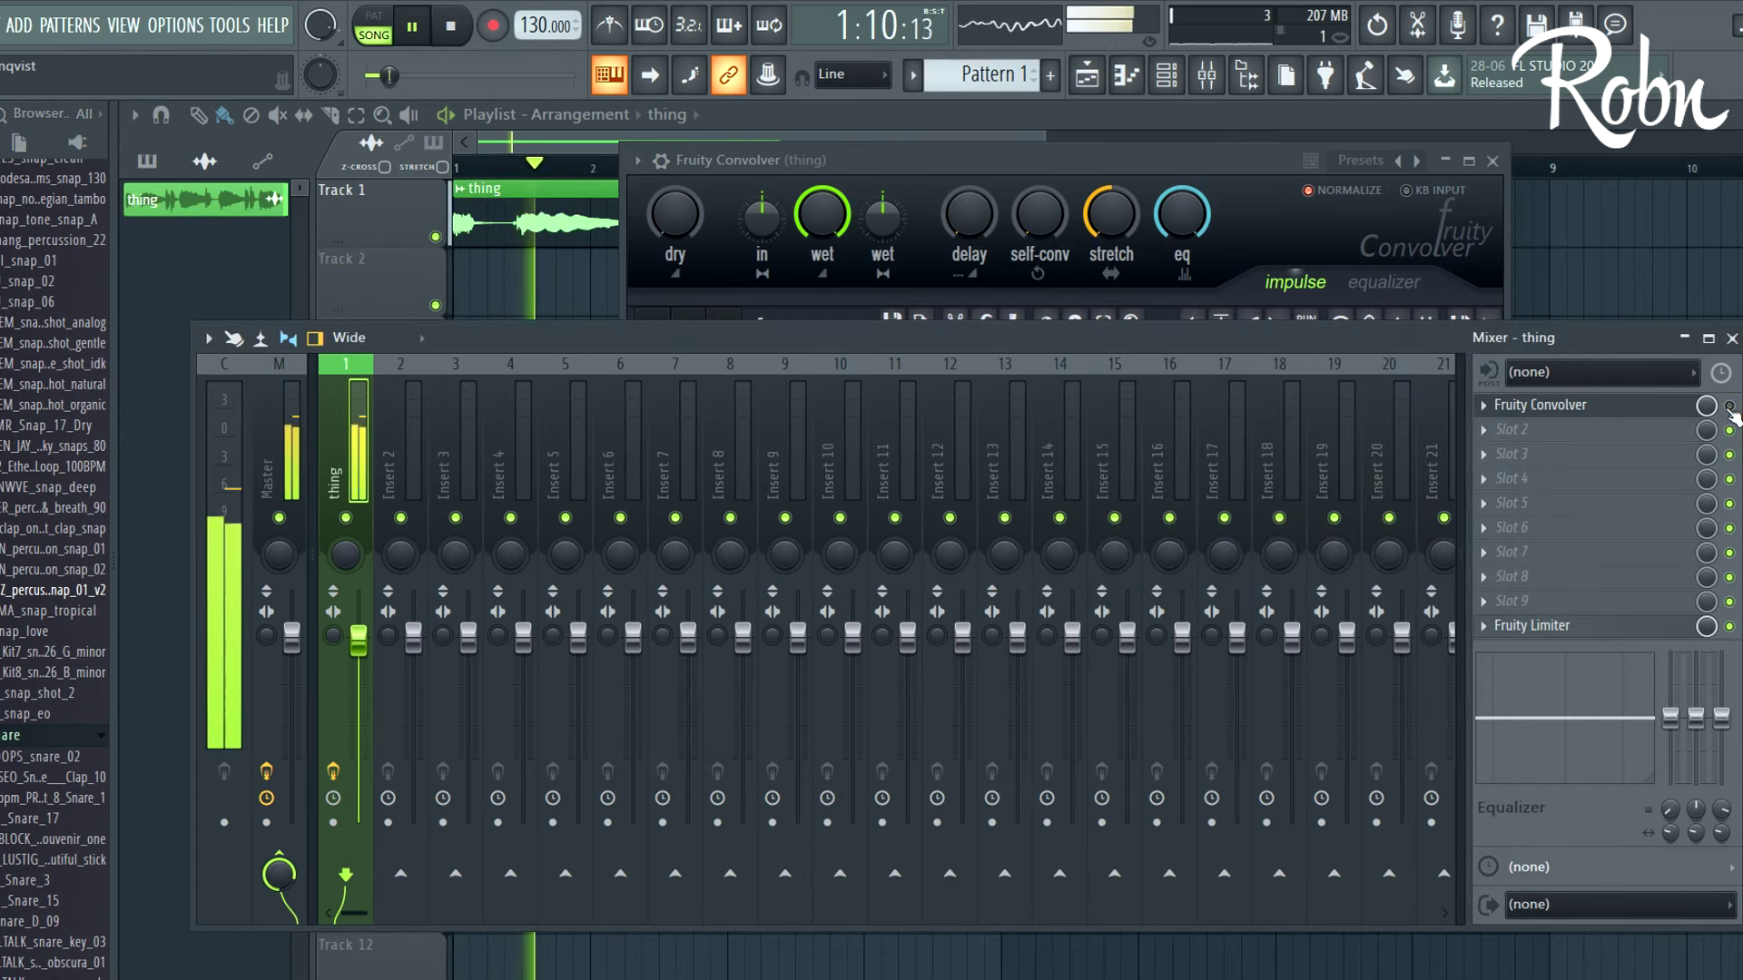
click(1239, 163)
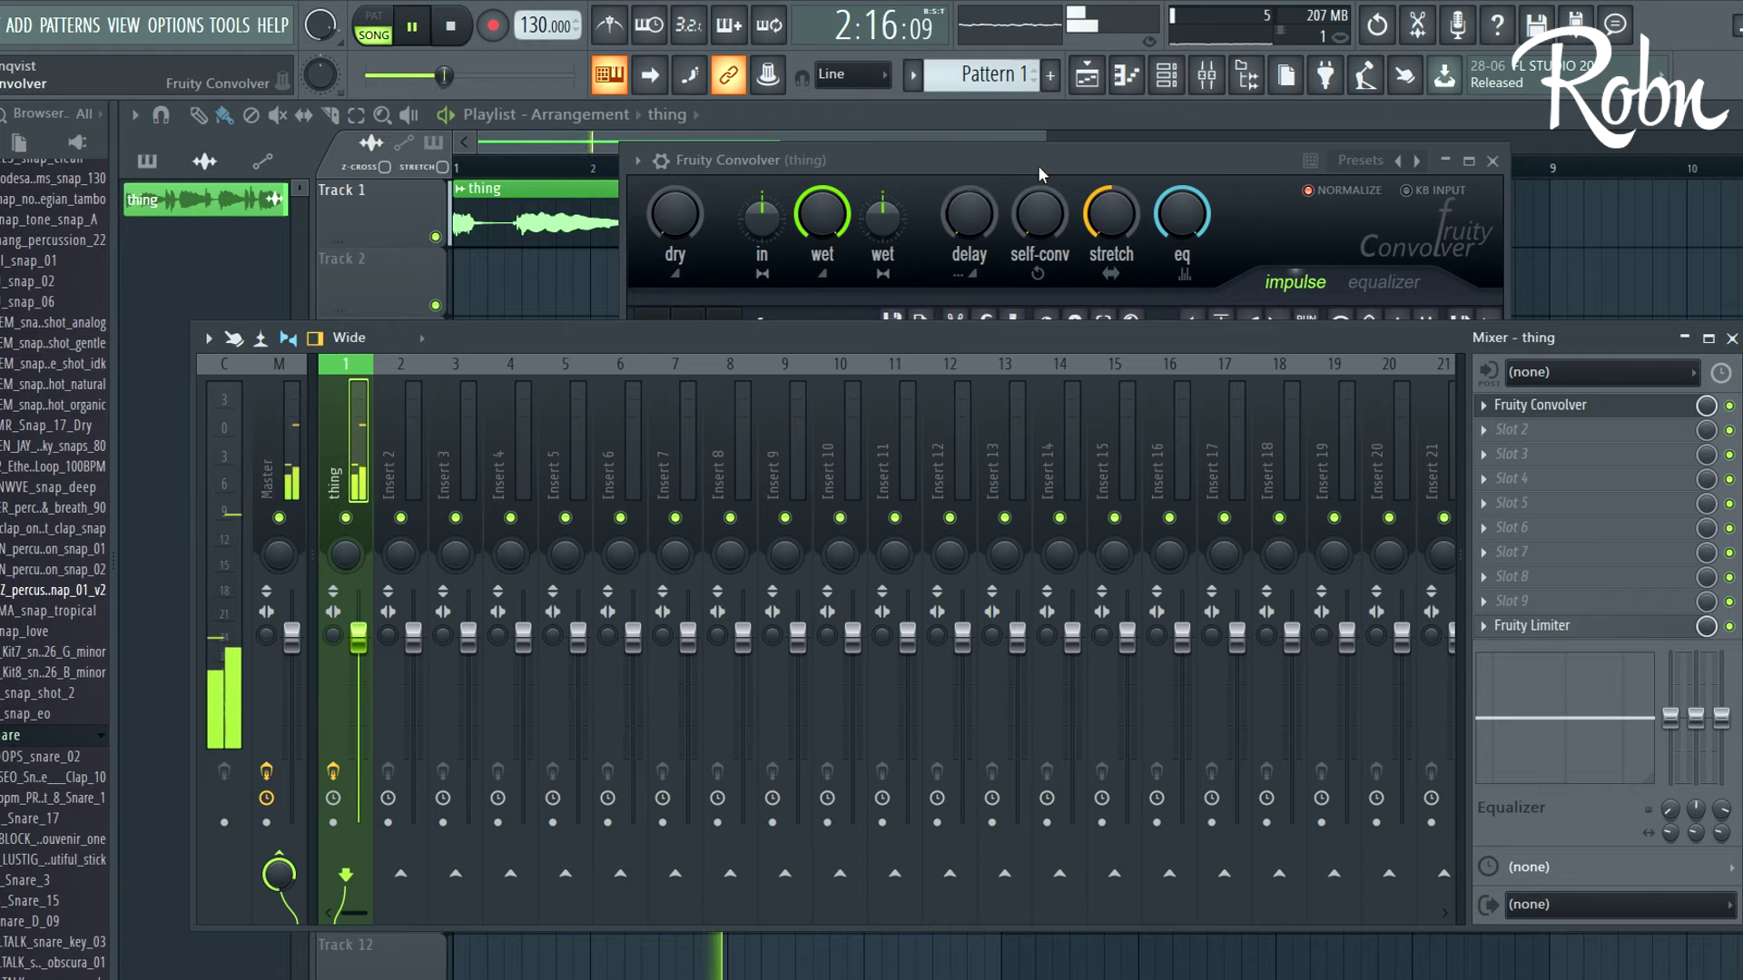
click(1037, 166)
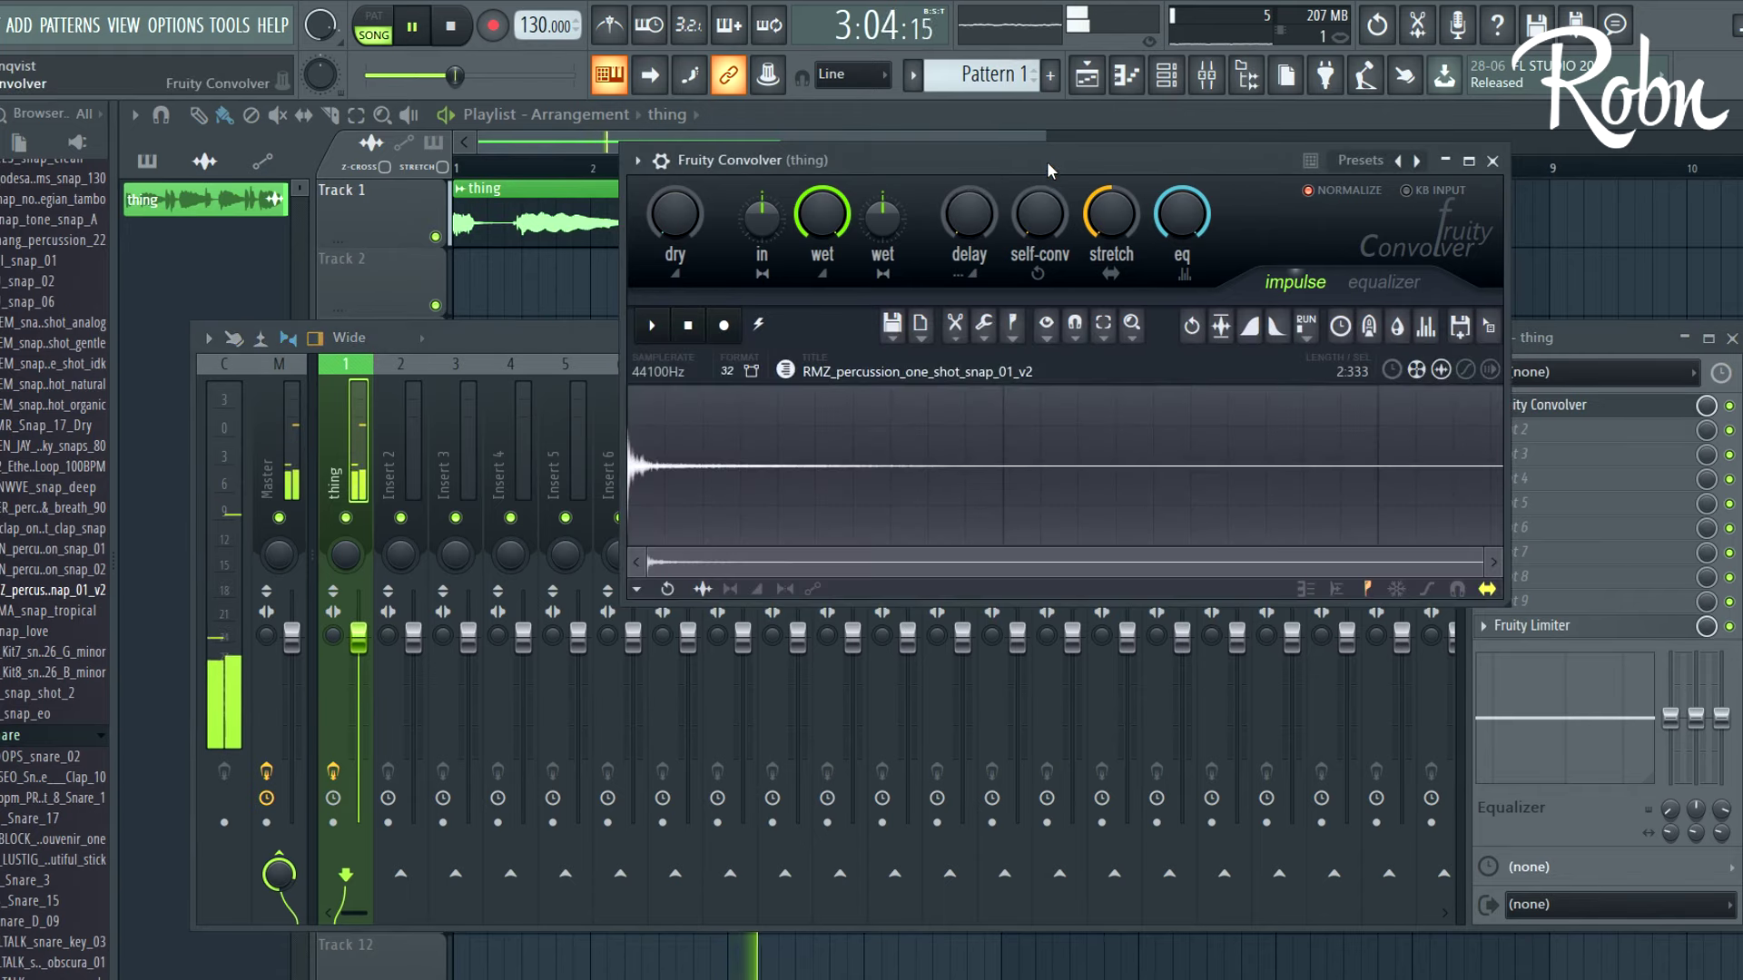
click(1138, 114)
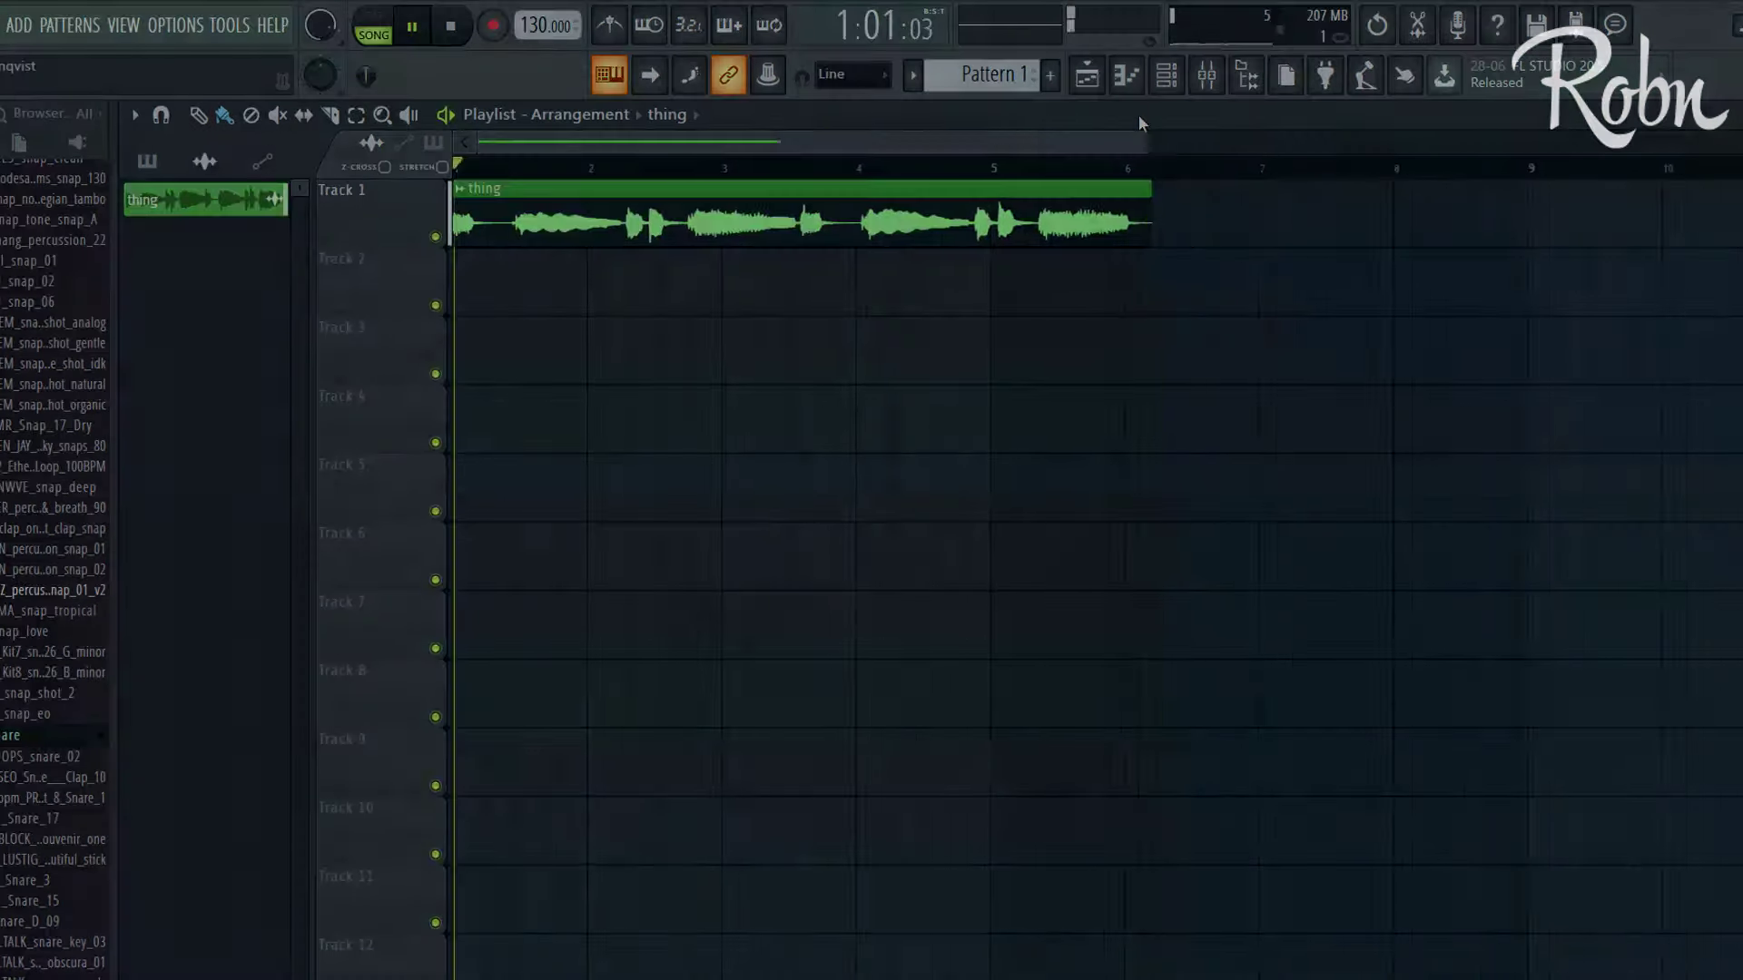